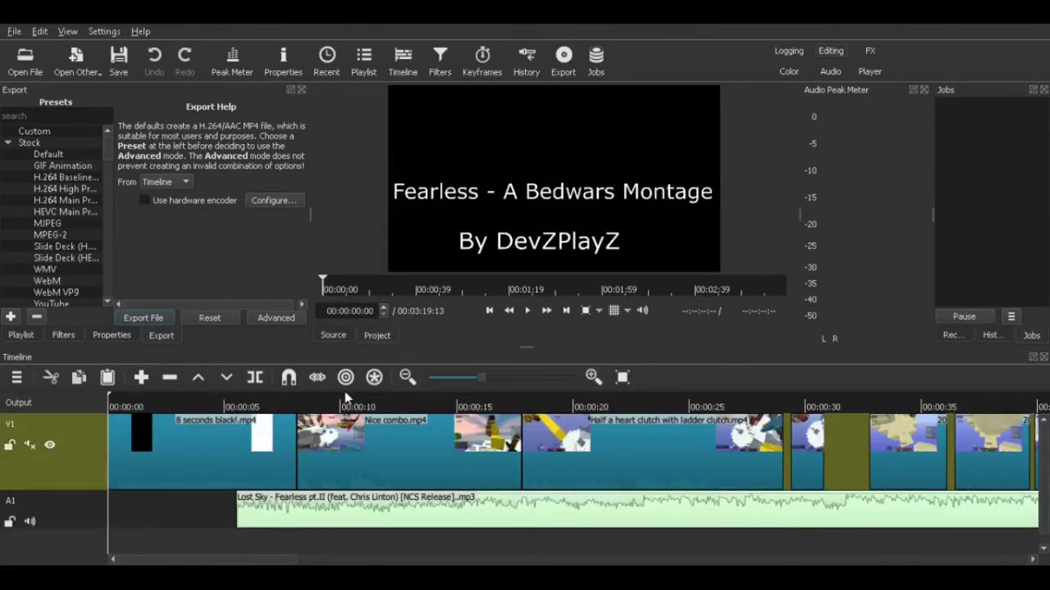
click(127, 402)
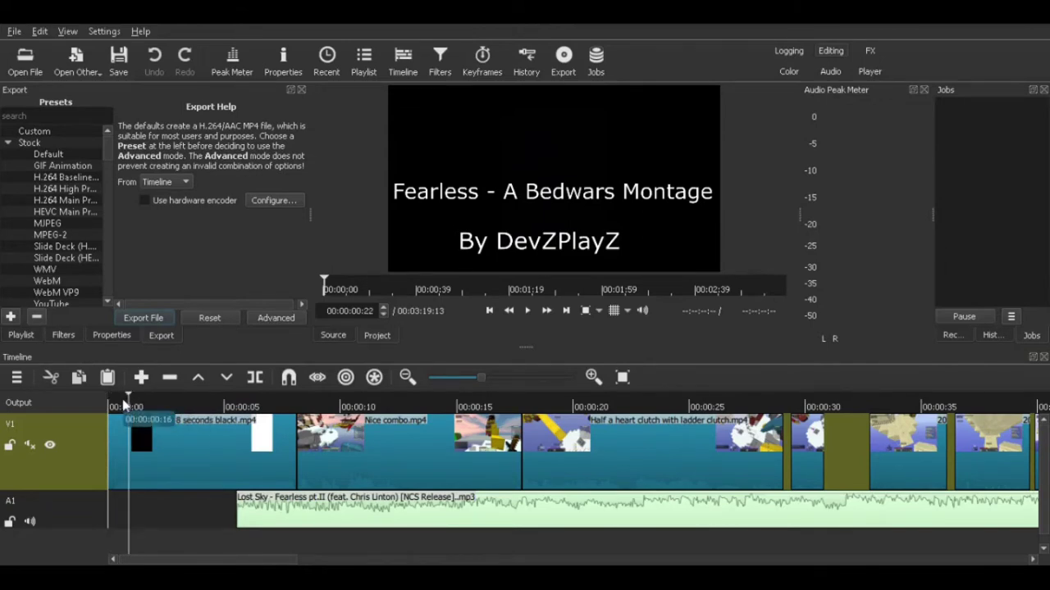
click(115, 401)
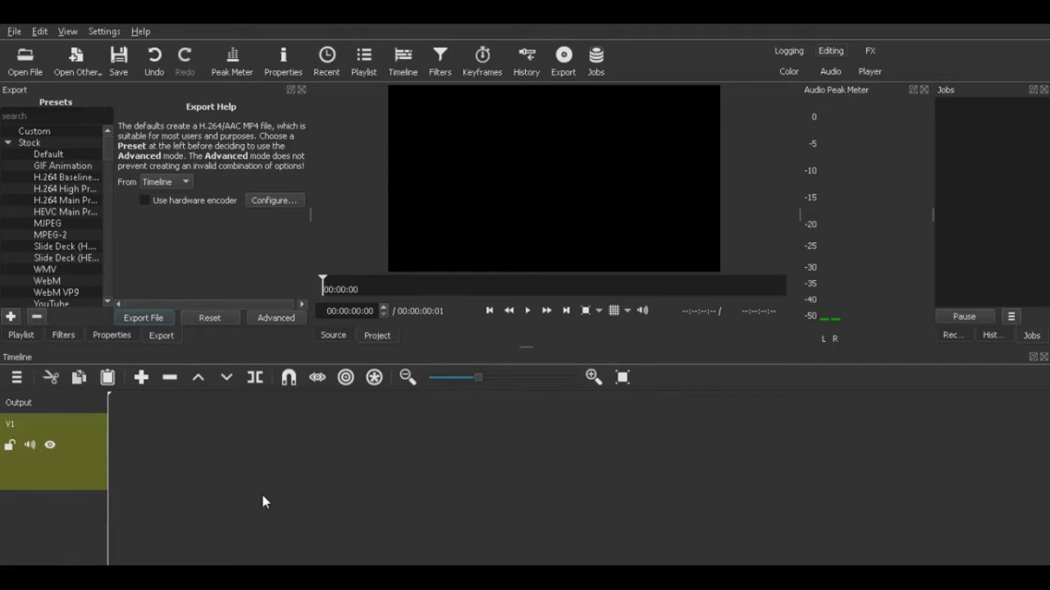
Add an audio track and place the song "Lost Sky - Fearless pt.II (feat. Chris Linton) [NCS Release]" on it at about 11 seconds.
key(ctrl+u)
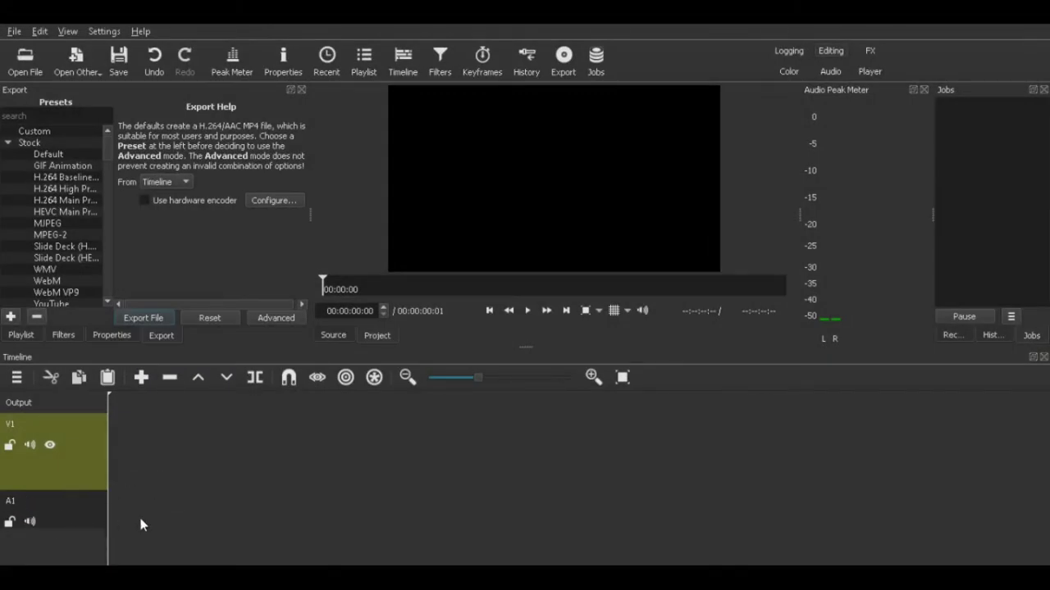
double_click(29, 505)
click(240, 524)
click(49, 509)
drag(445, 510, 322, 509)
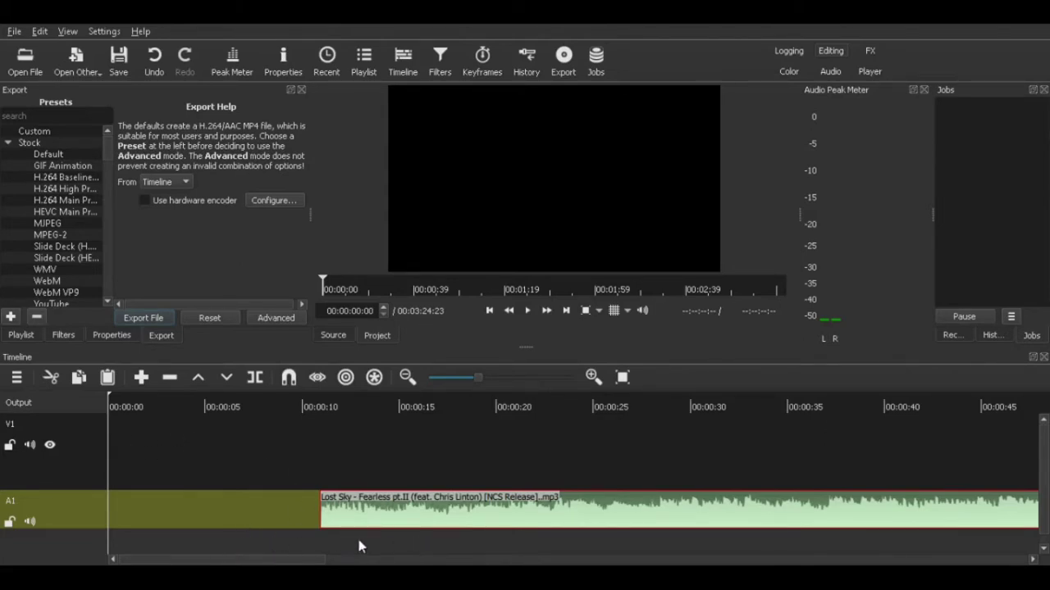
Remove the empty gap before the song on track A1, and shift the song to start at about 8 seconds.
click(259, 508)
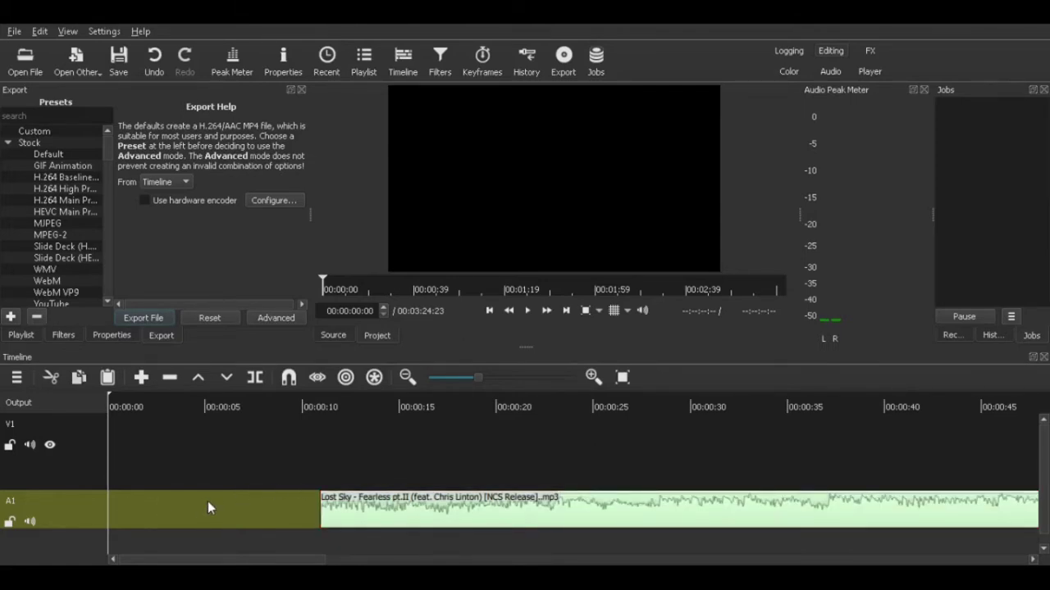
key(Delete)
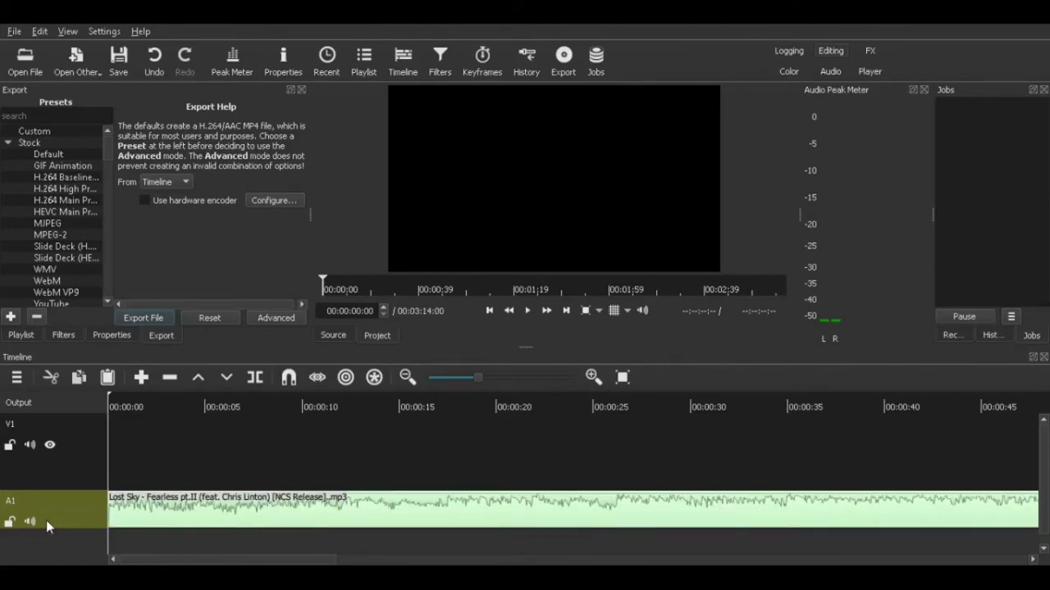
drag(168, 513, 285, 508)
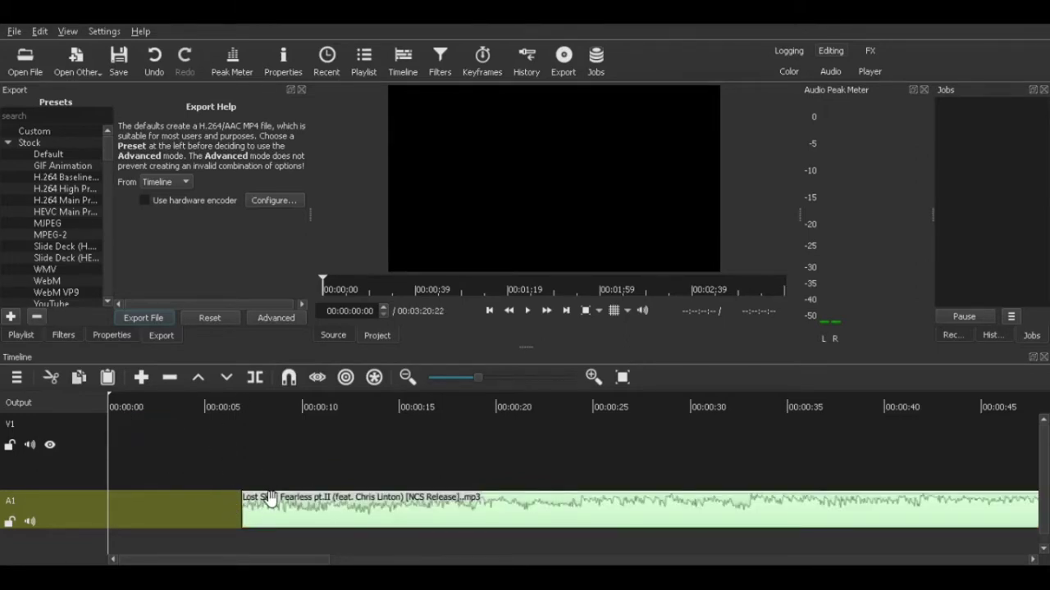
drag(309, 506, 26, 500)
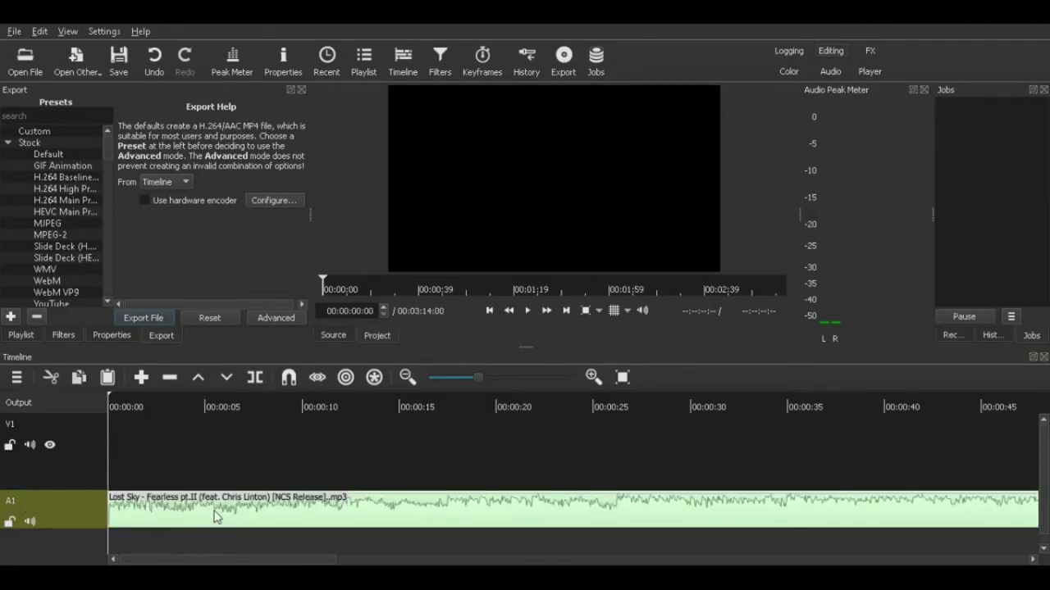
drag(207, 513, 359, 502)
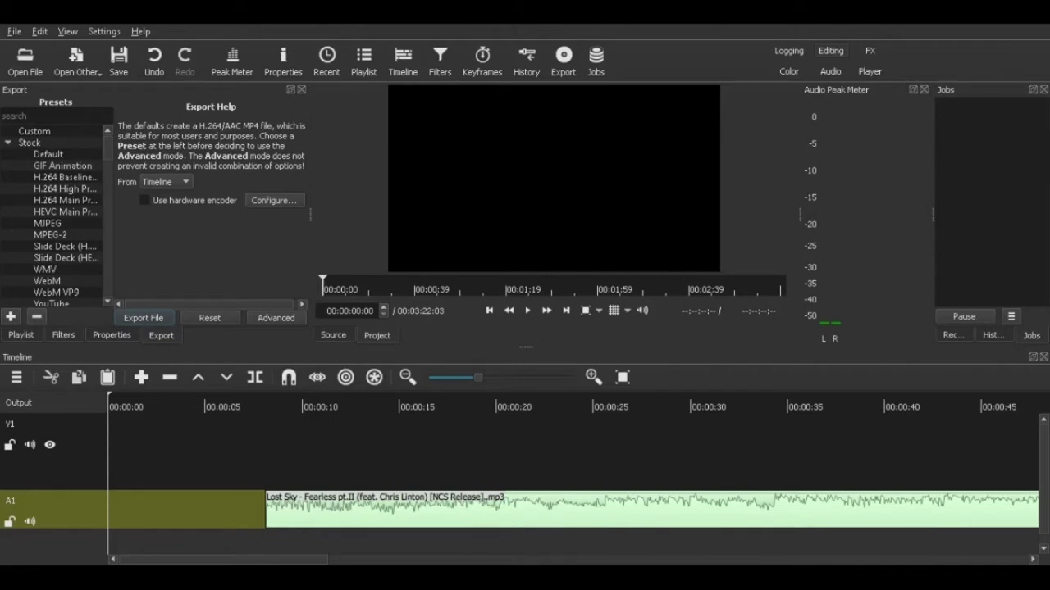
Place the clip "8 seconds black!.mp4" on track V1 and remove the gap before it so it starts at zero.
drag(189, 508, 294, 453)
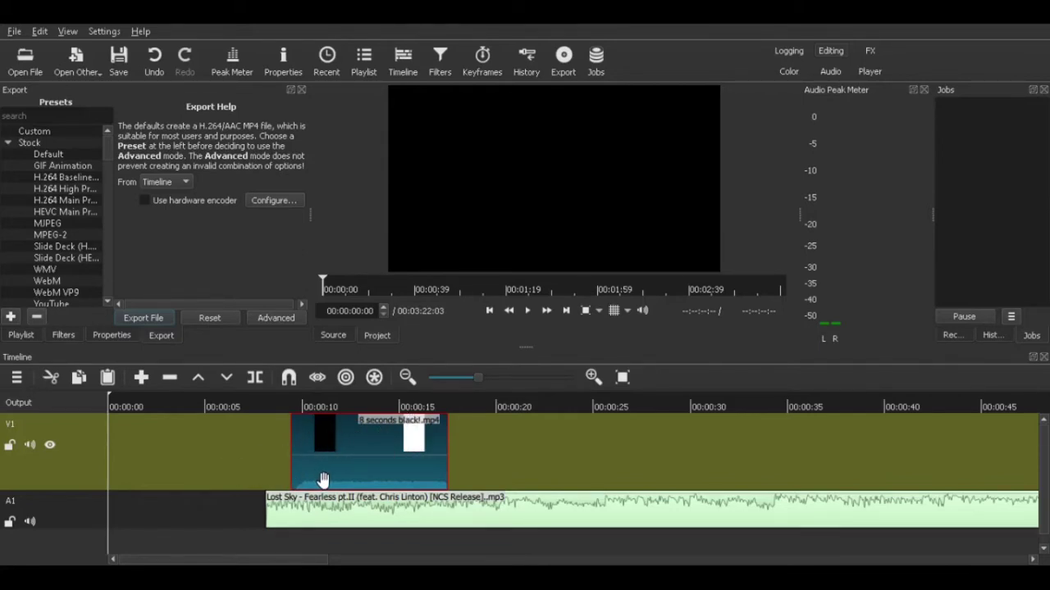
click(184, 459)
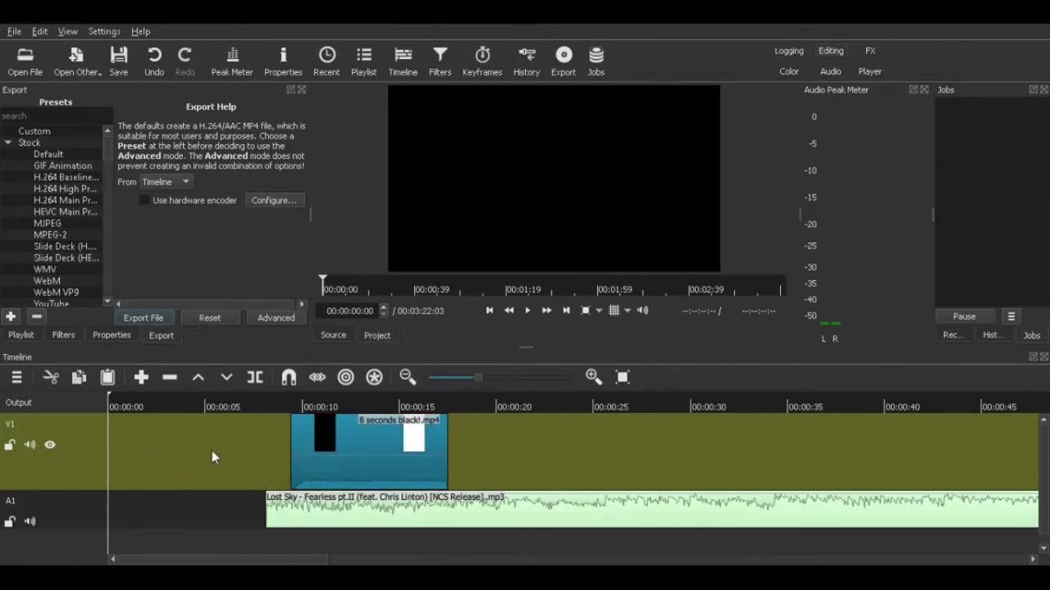
key(Delete)
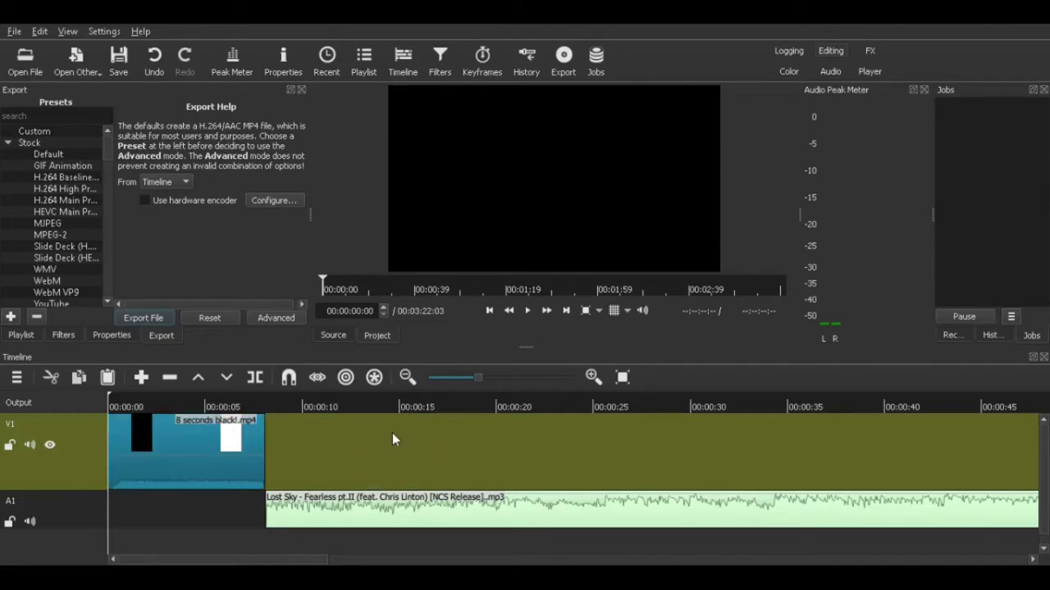
Reposition the black clip on track V1 so that it starts about 2 seconds into the timeline.
drag(205, 422, 630, 451)
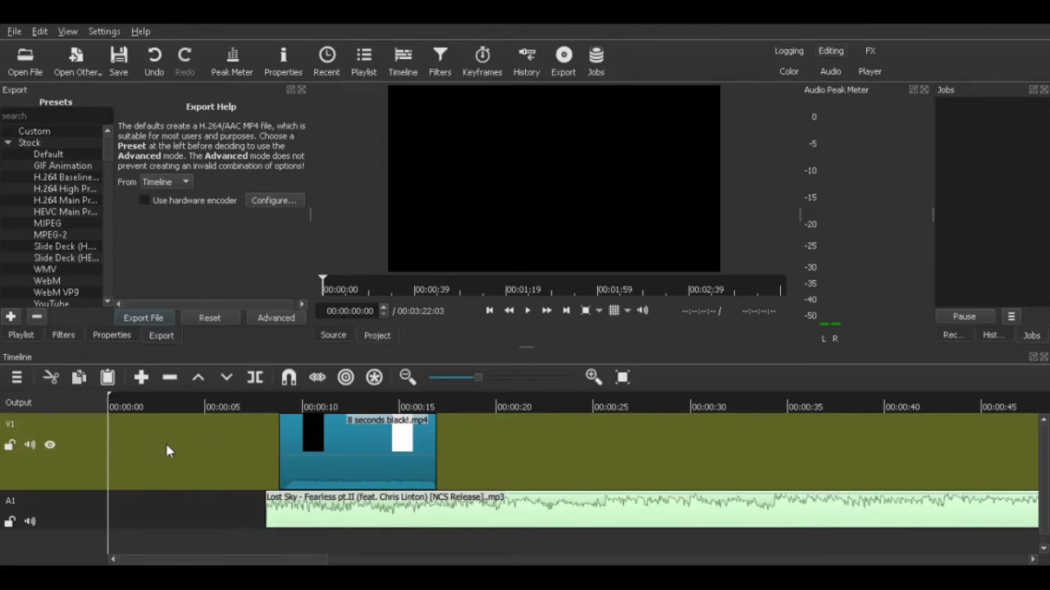
key(ctrl+z)
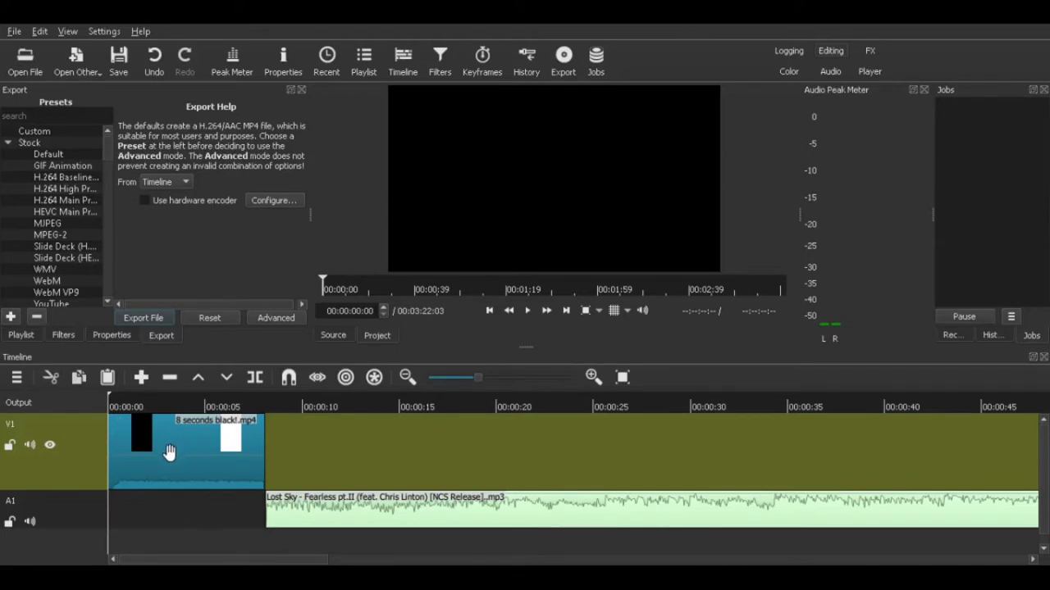
drag(177, 447, 203, 442)
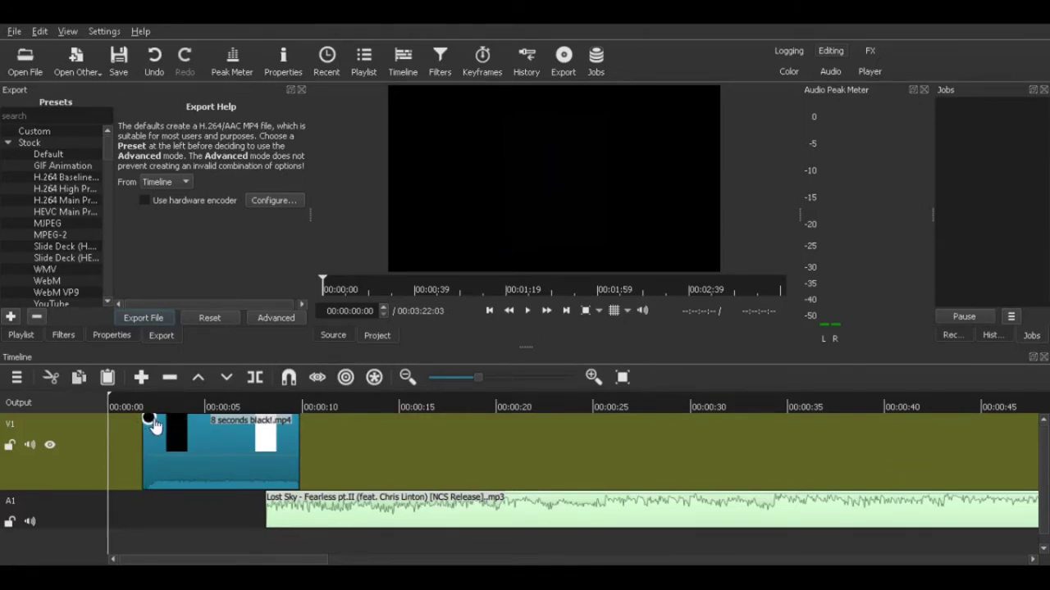
drag(151, 421, 171, 429)
drag(171, 429, 146, 416)
Play the black clip from near its start to check its sound, stopping at about 4 seconds.
click(181, 406)
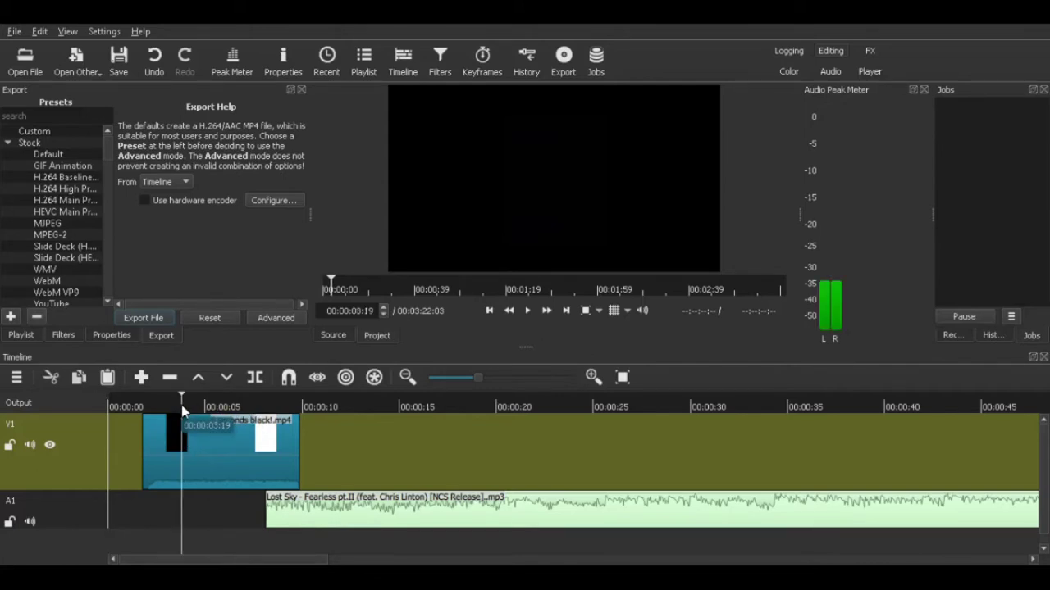
click(145, 402)
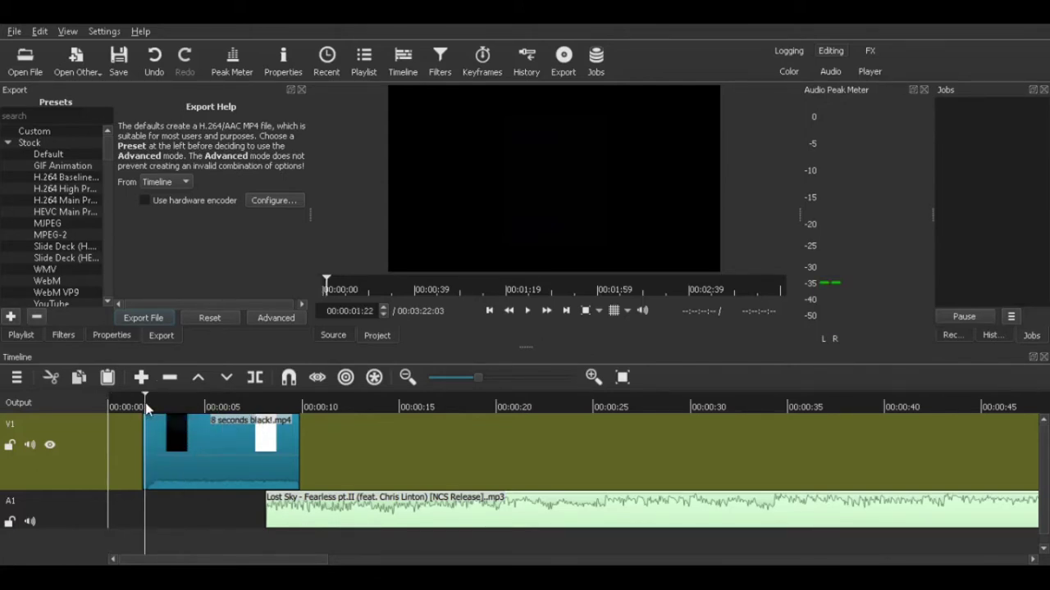
click(205, 450)
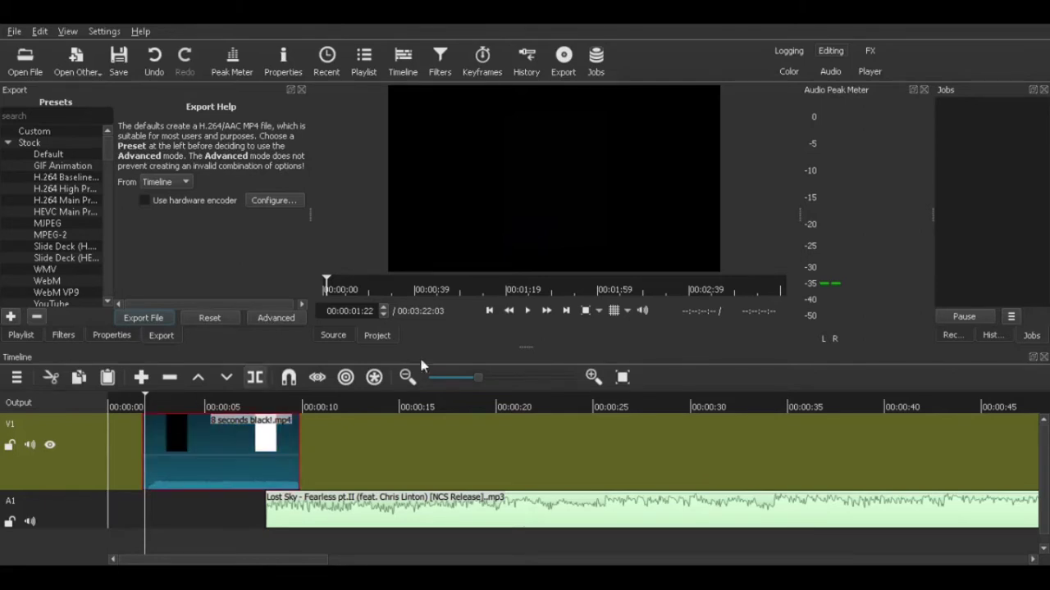
click(527, 310)
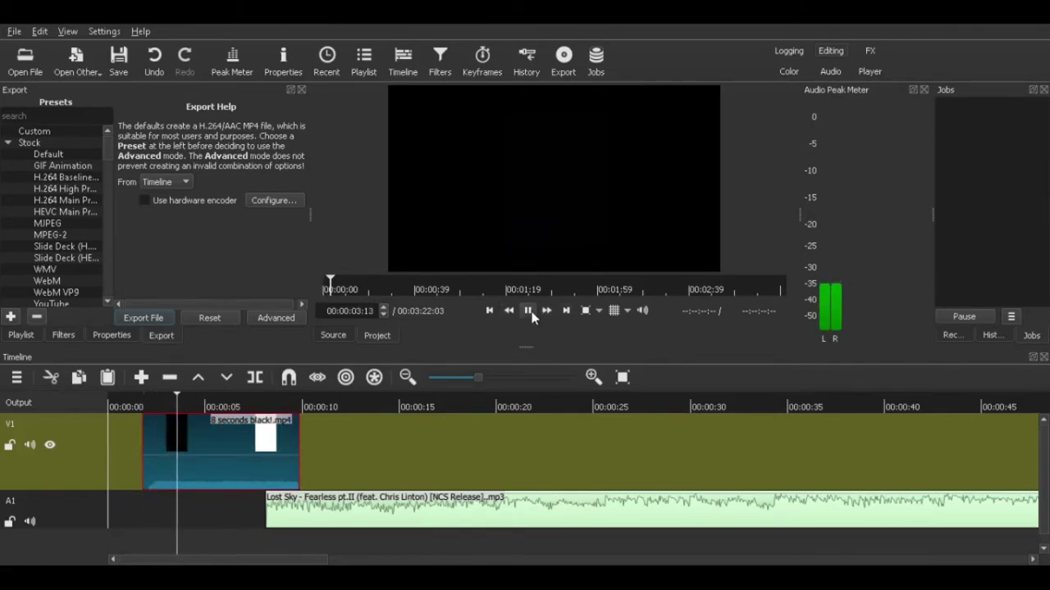
click(529, 311)
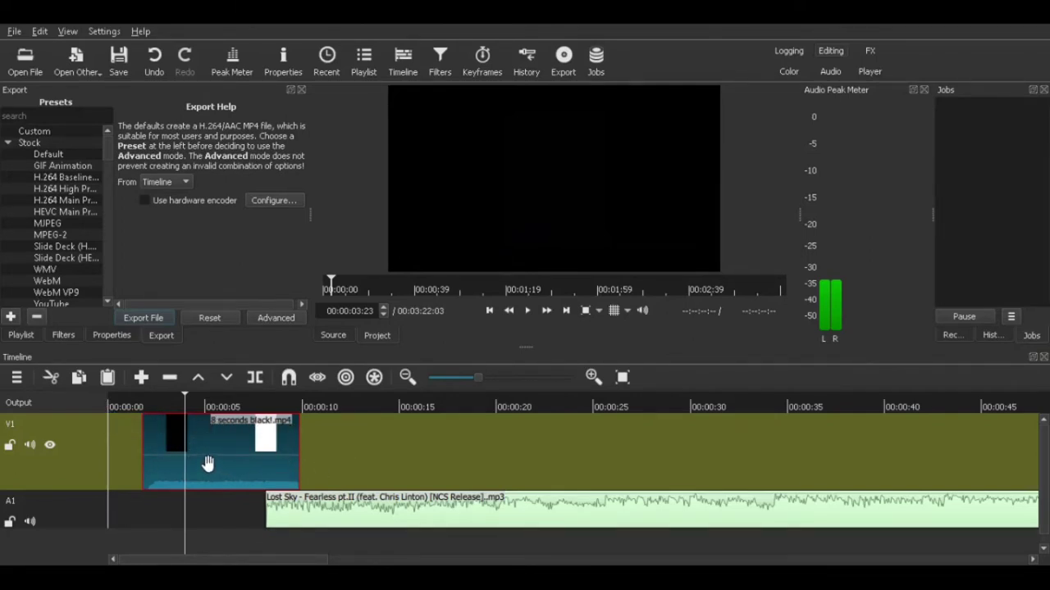
Add a Gain / Volume filter at -70.0 dB to the black clip and play it back to check the sound.
click(64, 335)
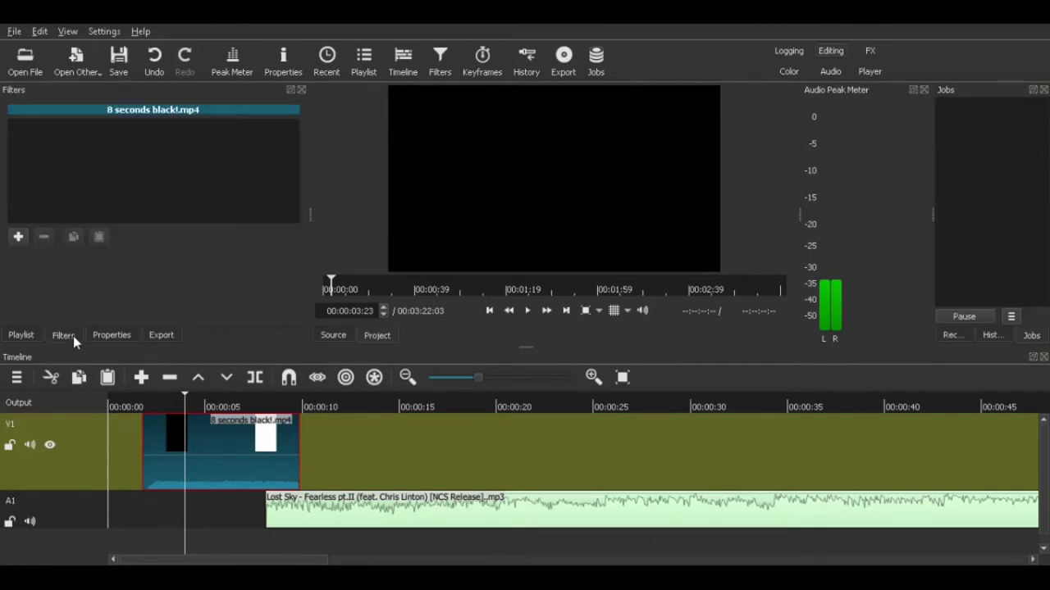
click(18, 237)
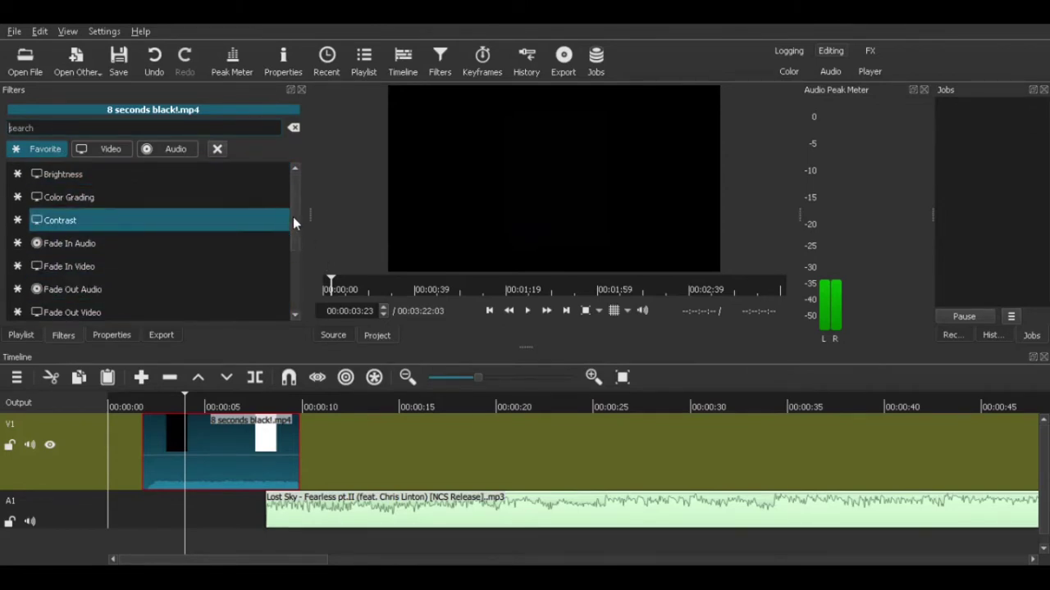
scroll(165, 211, down, 2)
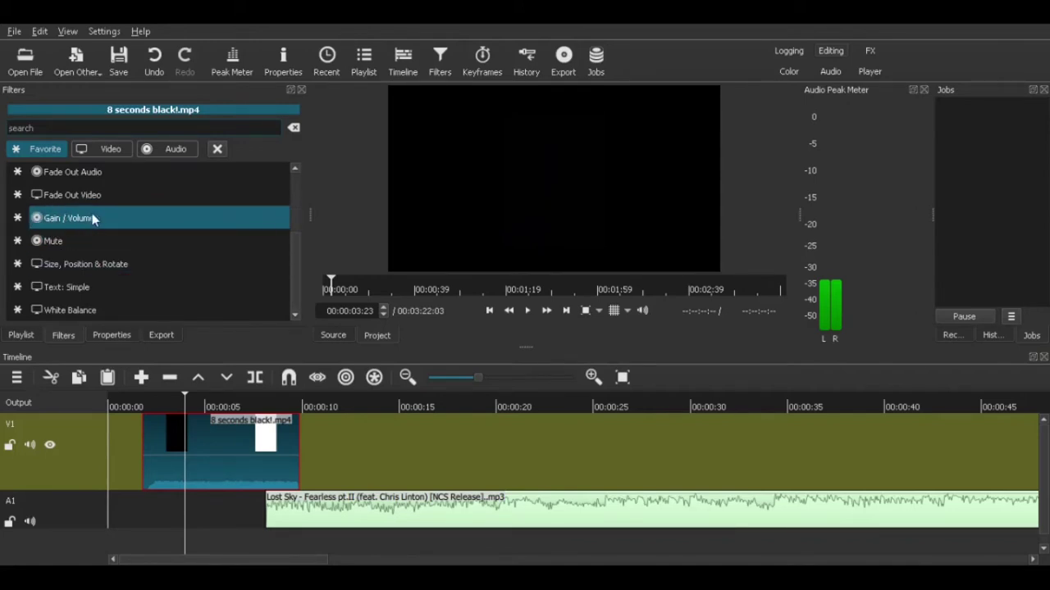
click(57, 218)
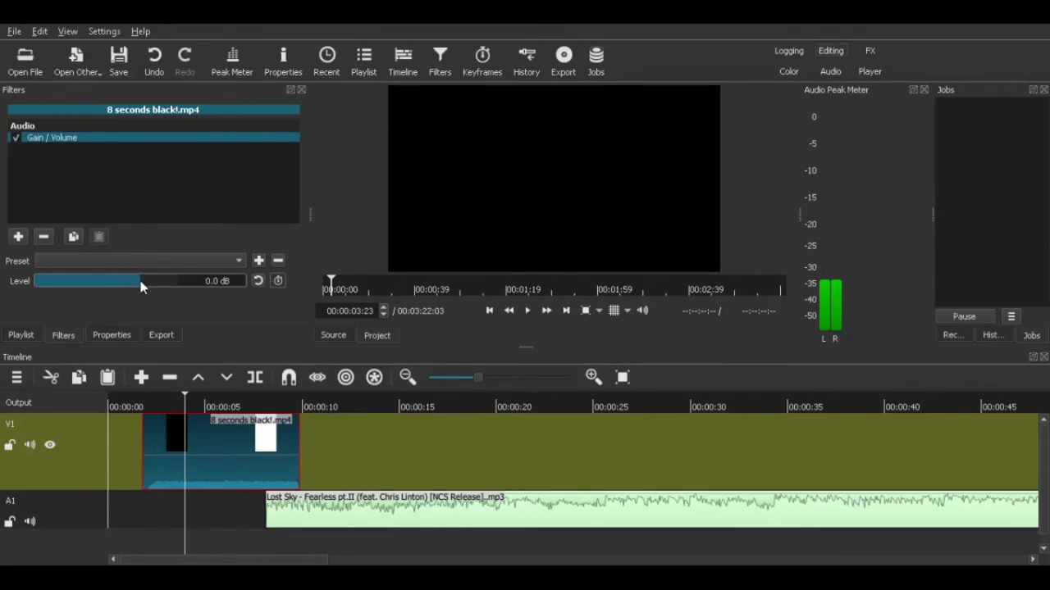
drag(141, 286, 5, 287)
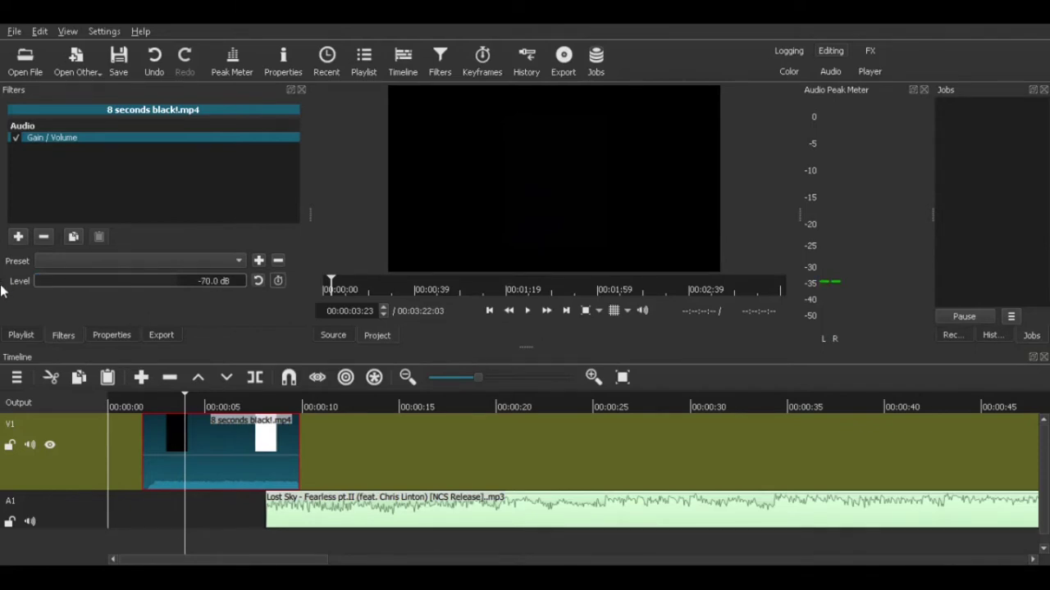
click(132, 403)
key(space)
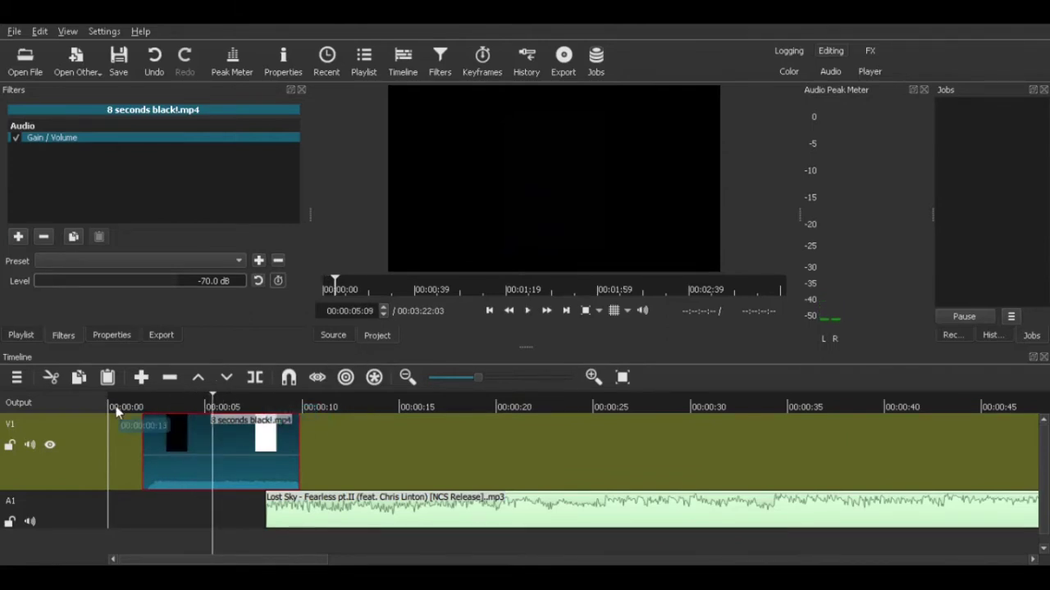
Split the black clip on track V1 at 00:00:05:11.
click(141, 403)
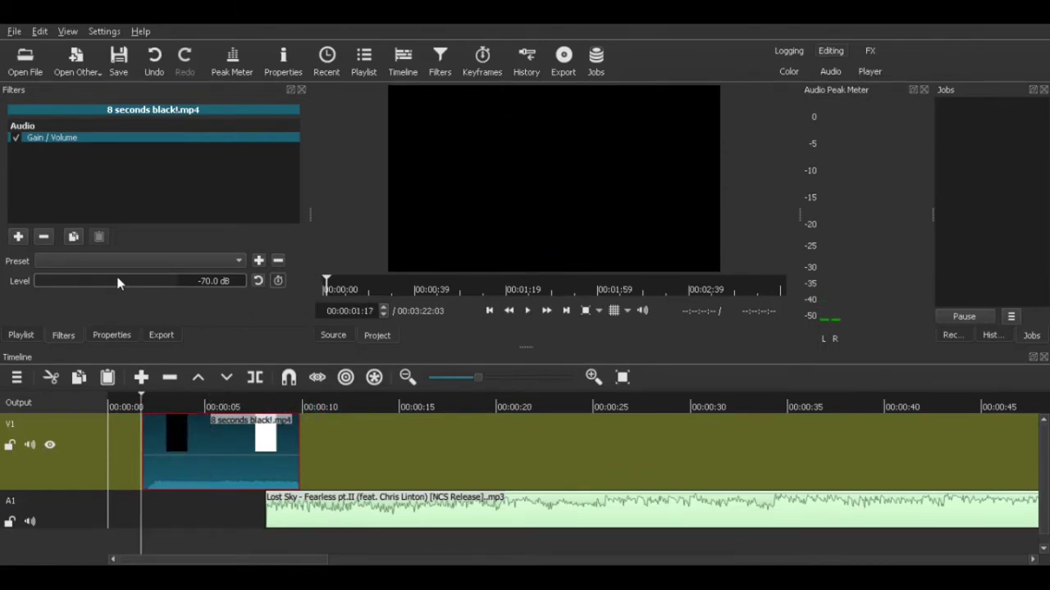
click(207, 404)
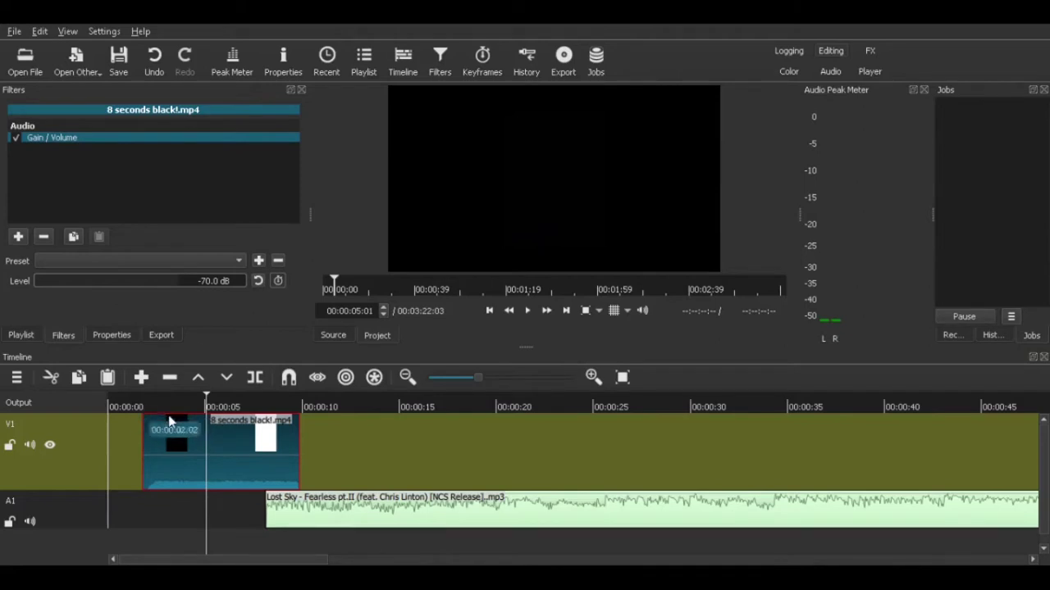
click(210, 403)
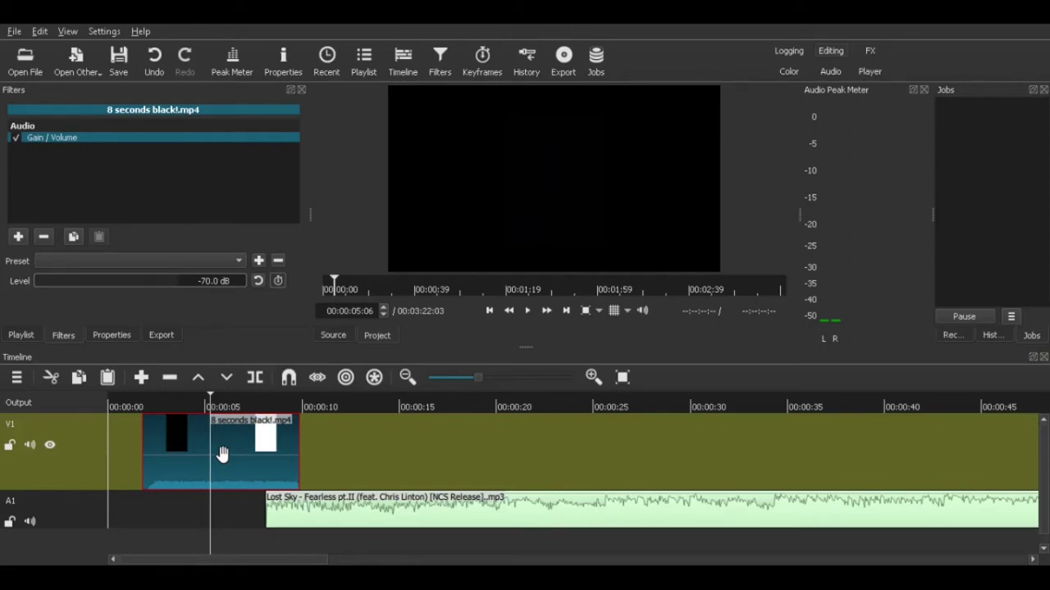
click(223, 406)
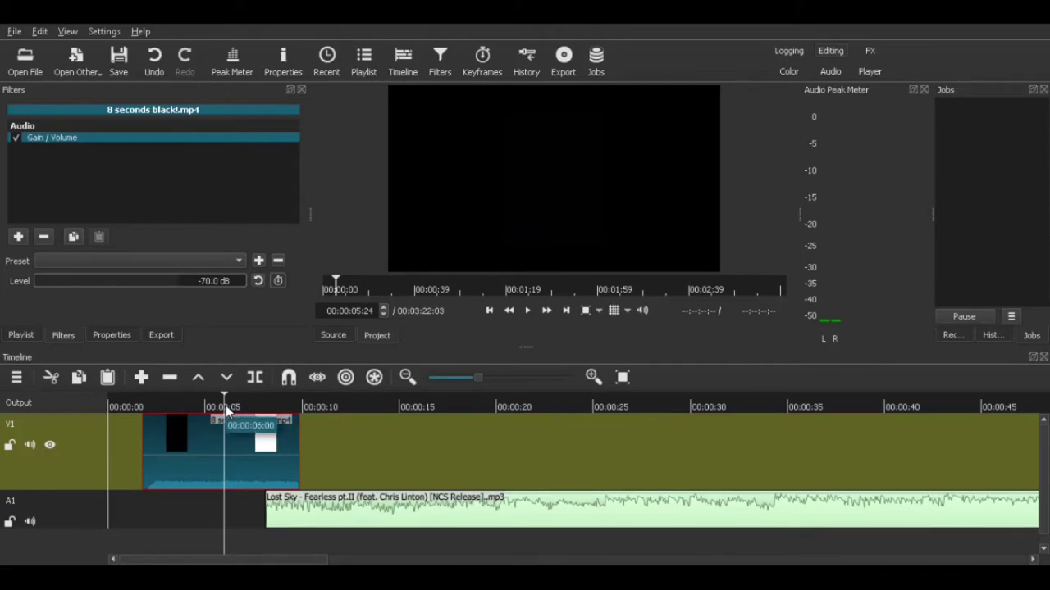
click(152, 406)
click(212, 407)
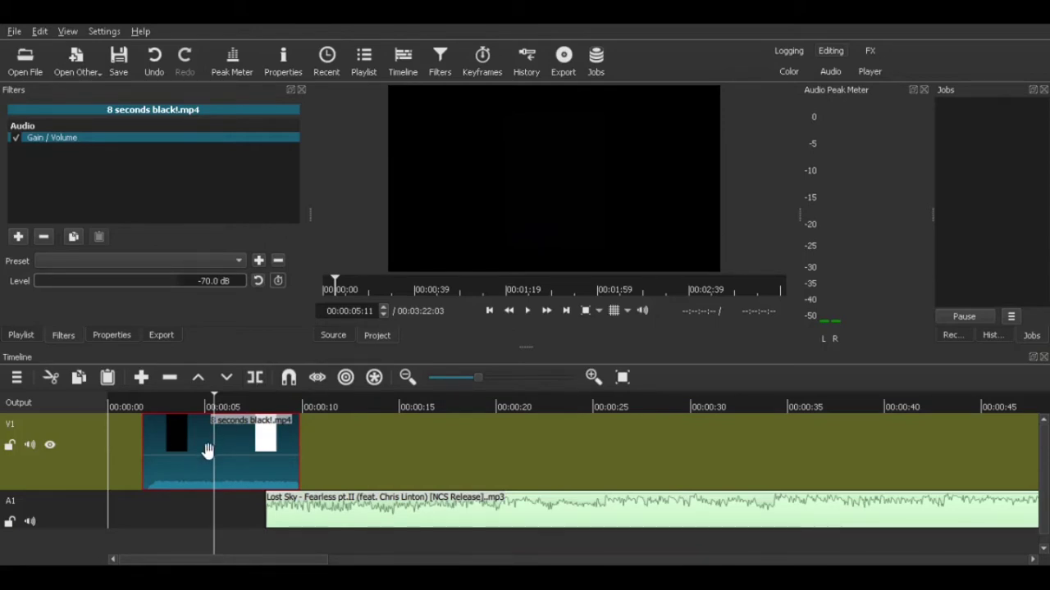
key(s)
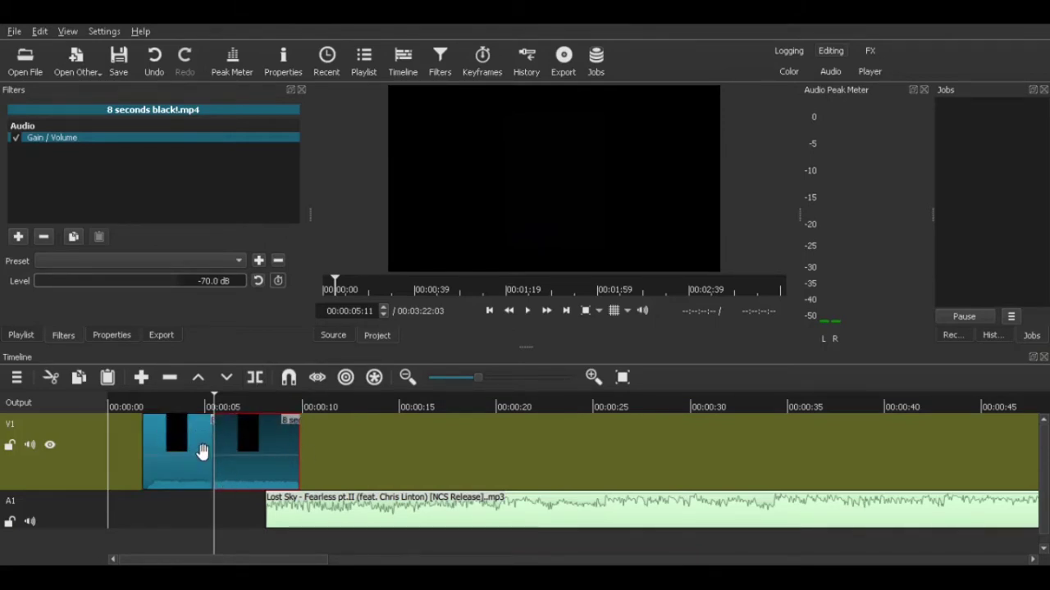
Add a Text: Simple filter to the first part of the split black clip on track V1.
click(181, 449)
click(182, 455)
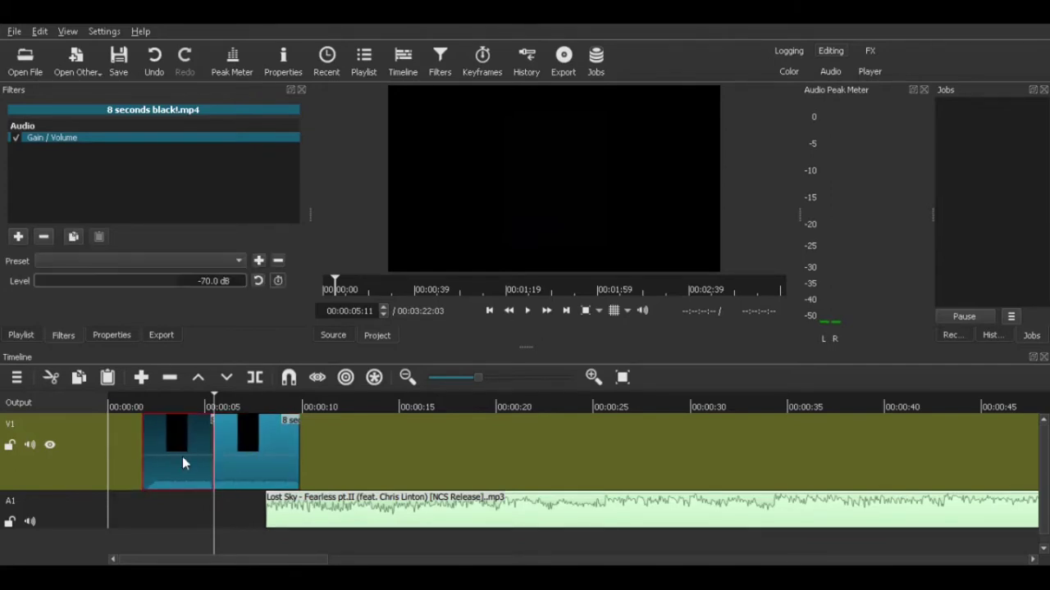
click(18, 238)
scroll(48, 211, down, 1)
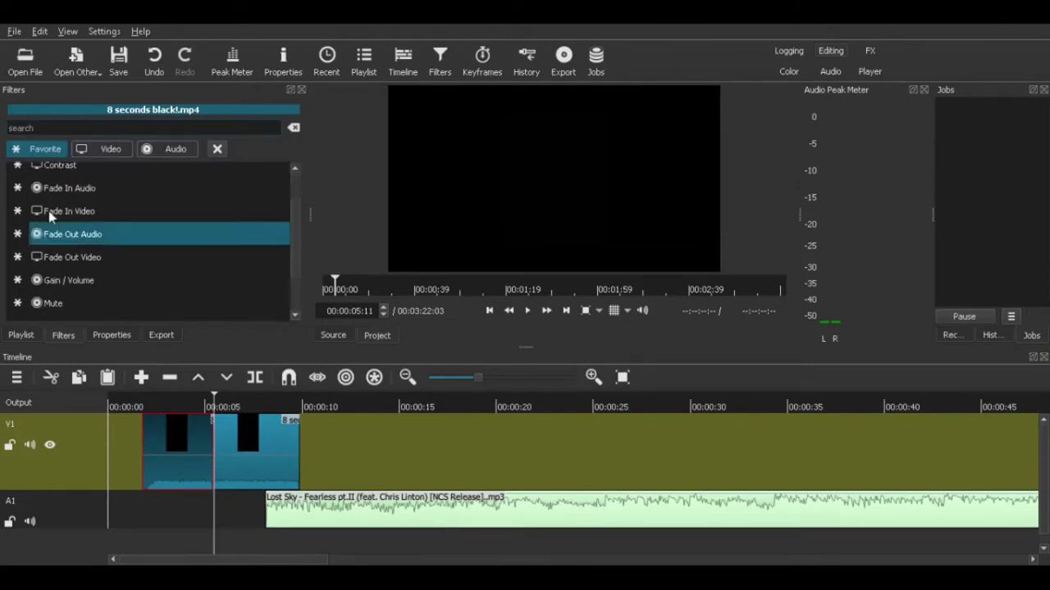
click(53, 133)
text(t)
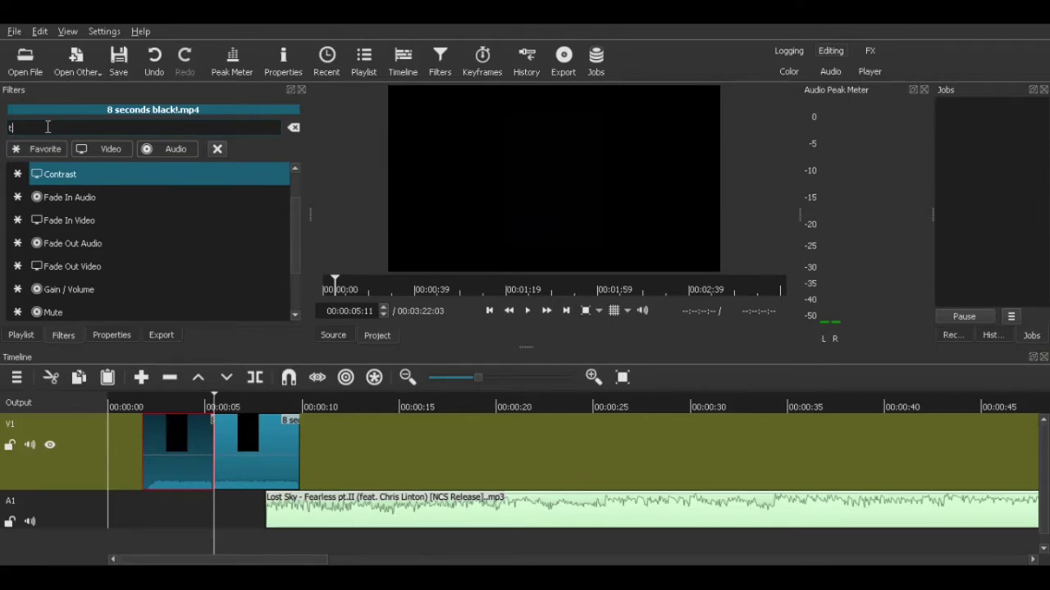
text(ext)
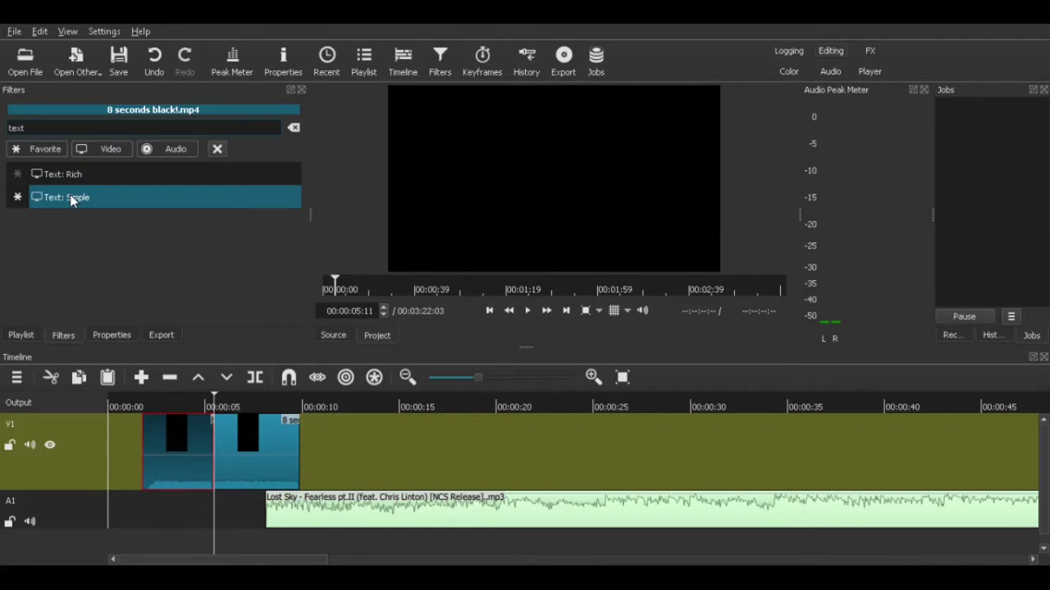
key(Return)
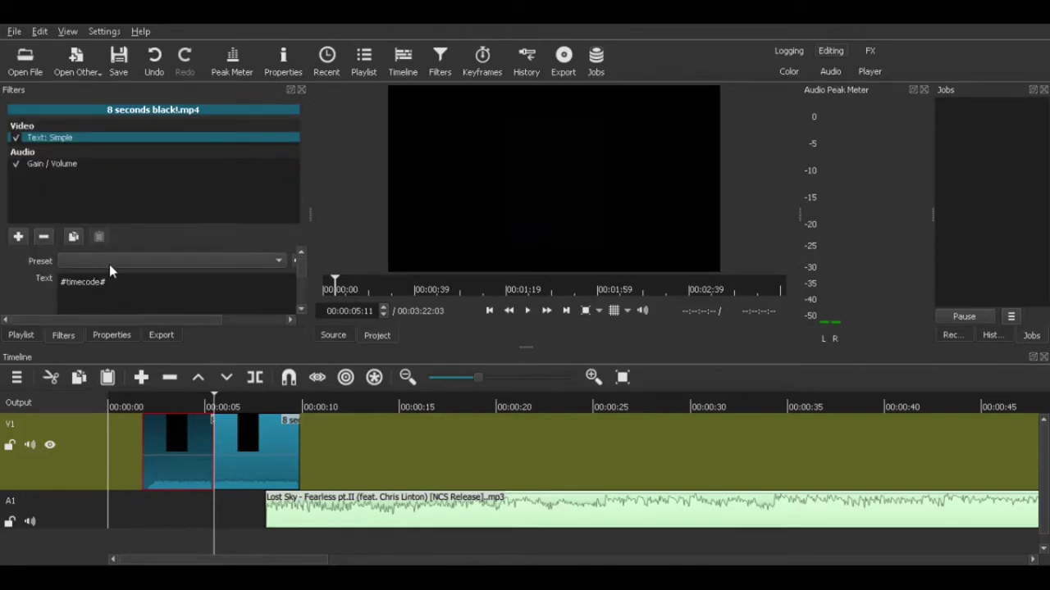
Replace the timecode placeholder with "Fearless - A bedwars montage" and preview the title at about 2 seconds.
triple_click(61, 282)
click(90, 293)
double_click(88, 283)
drag(108, 283, 59, 278)
key(BackSpace)
text(Fearless - A)
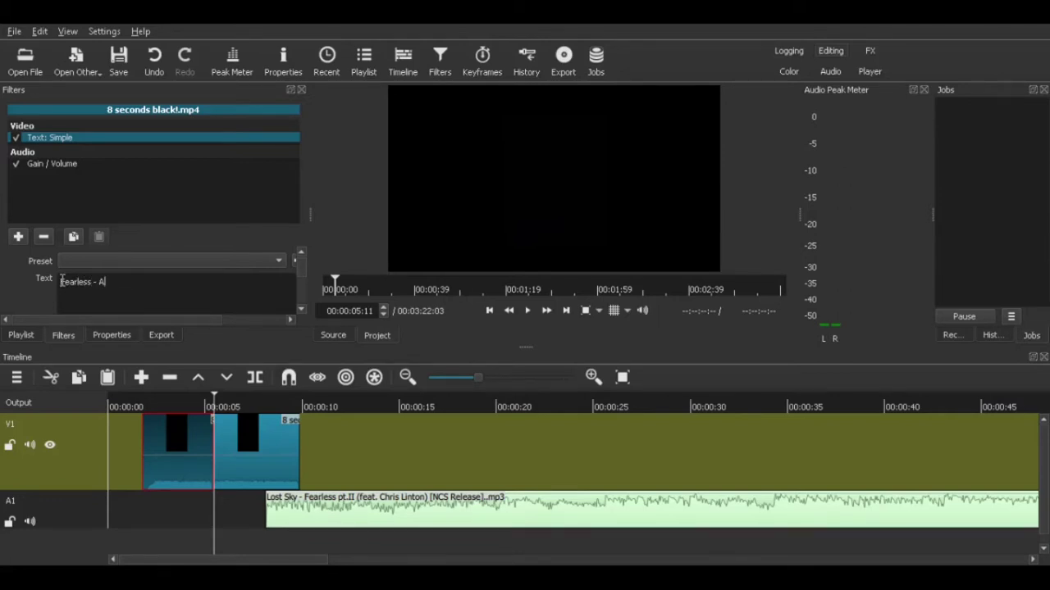
text( bedwars montage)
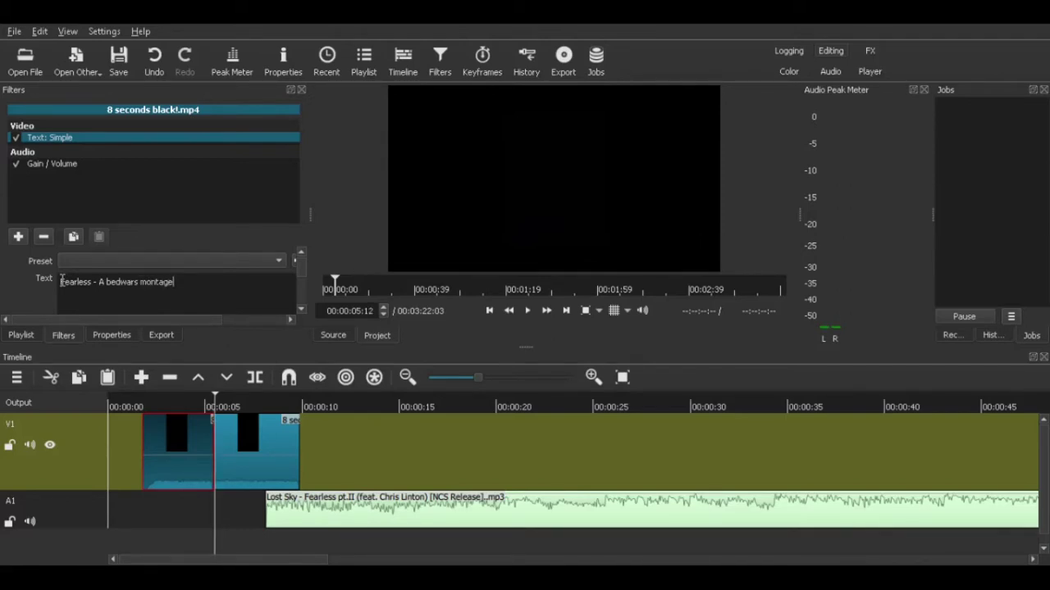
mouse_move(213, 410)
mouse_down()
mouse_move(292, 406)
mouse_move(137, 421)
mouse_move(333, 423)
mouse_move(229, 414)
mouse_up()
click(150, 406)
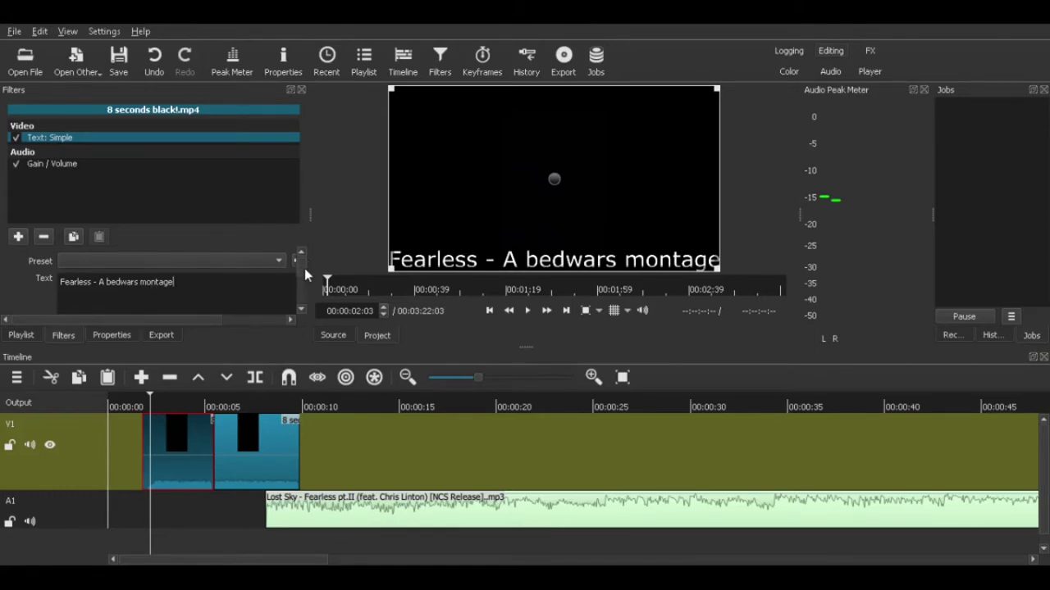
Set the title text's outline thickness to 10.
scroll(303, 275, down, 1)
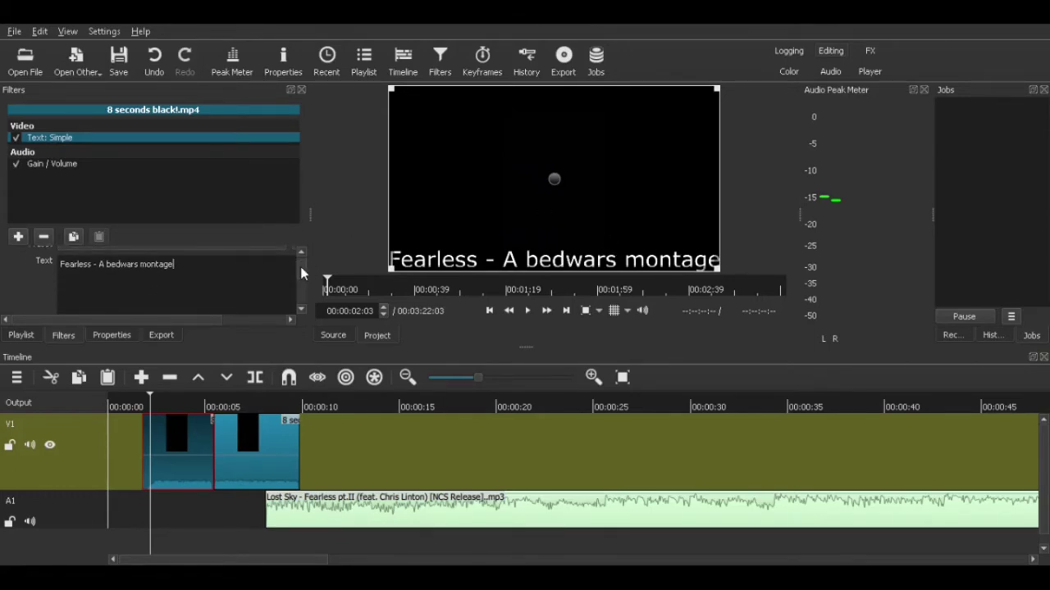
scroll(300, 273, down, 1)
scroll(301, 275, down, 3)
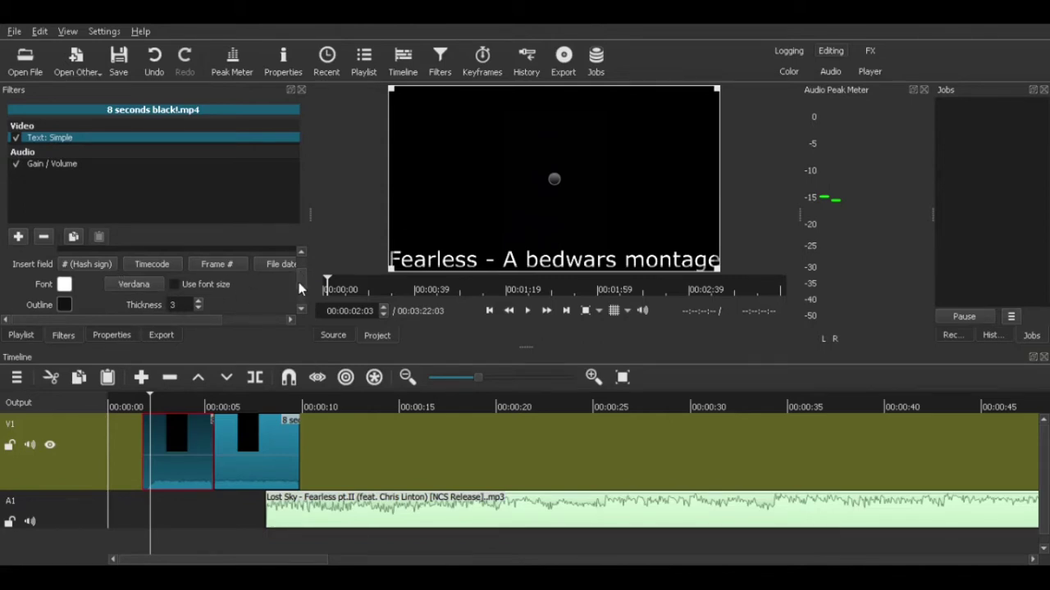
scroll(300, 294, down, 2)
scroll(300, 294, down, 2)
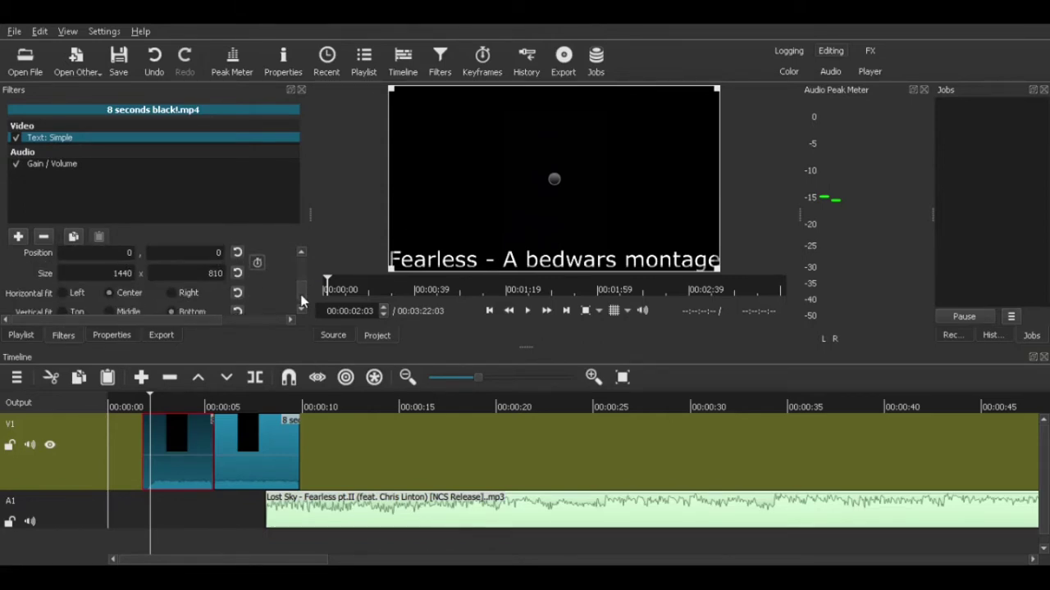
scroll(301, 295, up, 4)
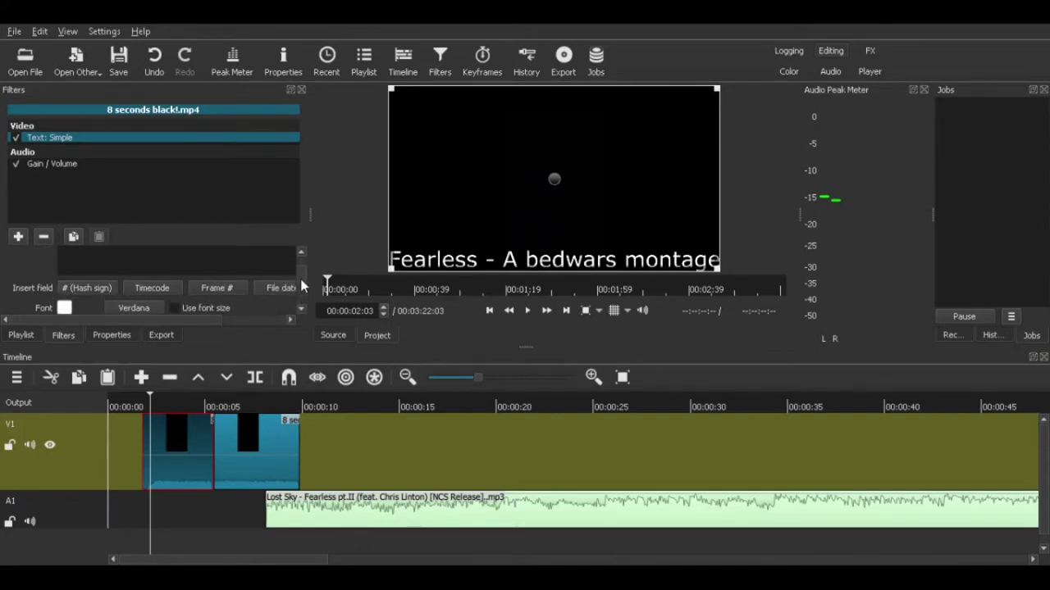
scroll(301, 287, down, 2)
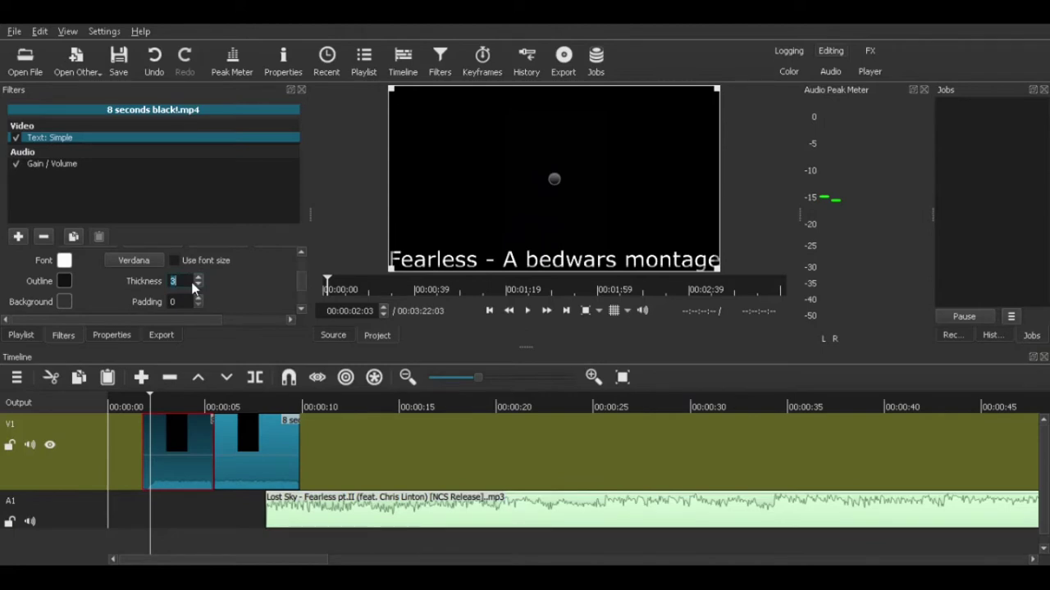
text(10)
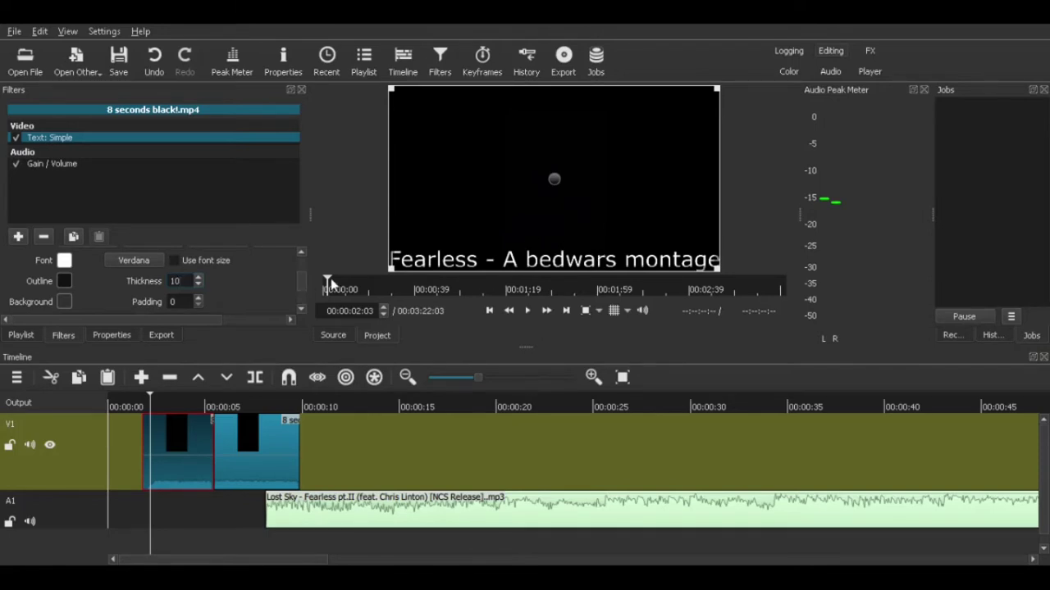
key(Return)
From the clip's start, shrink the title's text box to about half the frame height and move it so the title sits mid-frame.
key(Left)
key(Left)
key(Left)
key(Left)
key(Left)
key(Left)
key(Left)
key(Left)
key(Left)
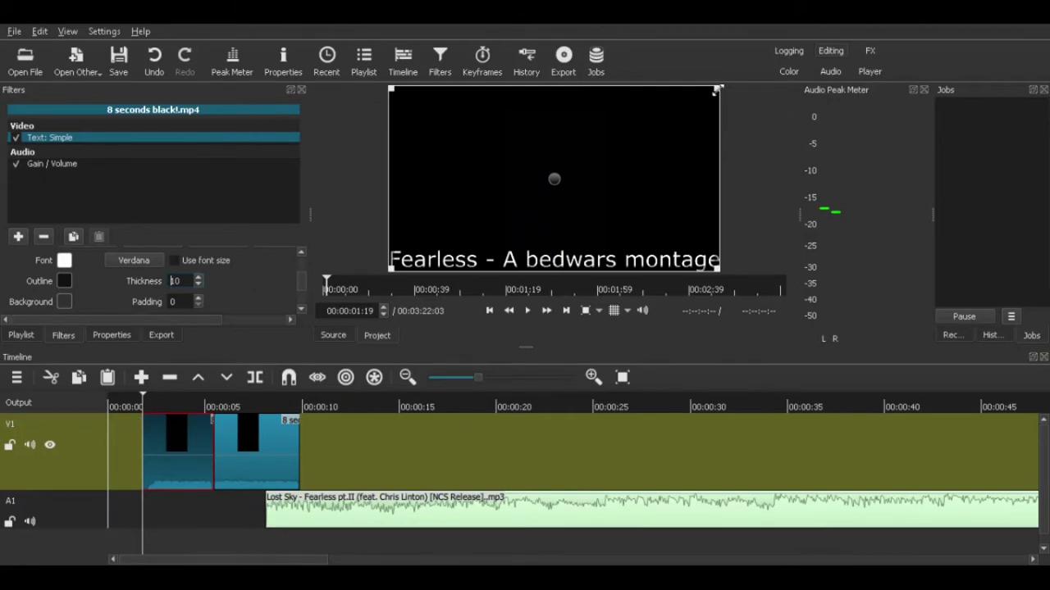
drag(716, 89, 732, 191)
drag(579, 219, 562, 140)
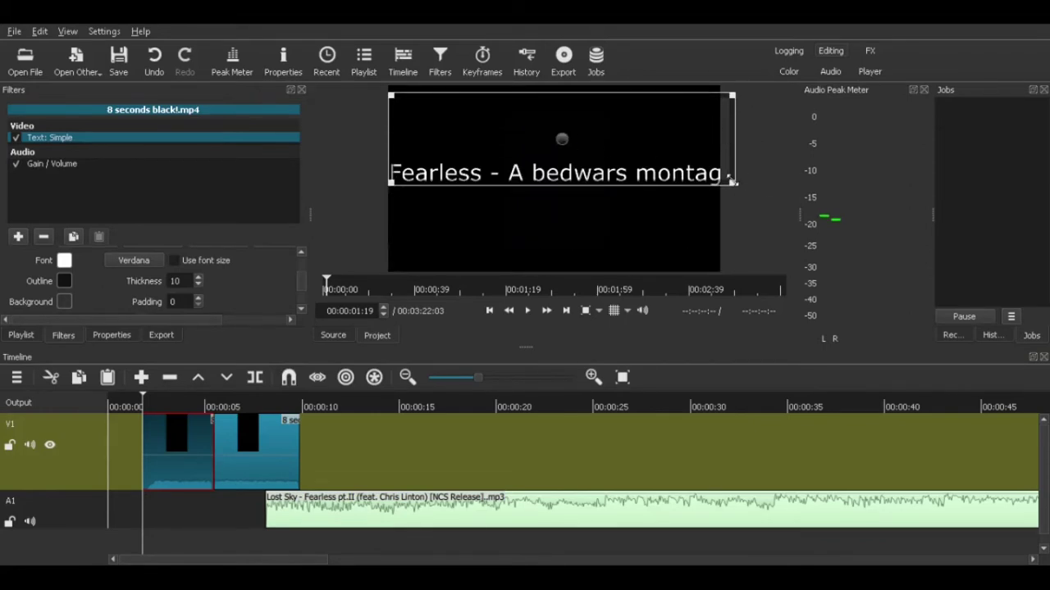
drag(731, 182, 703, 182)
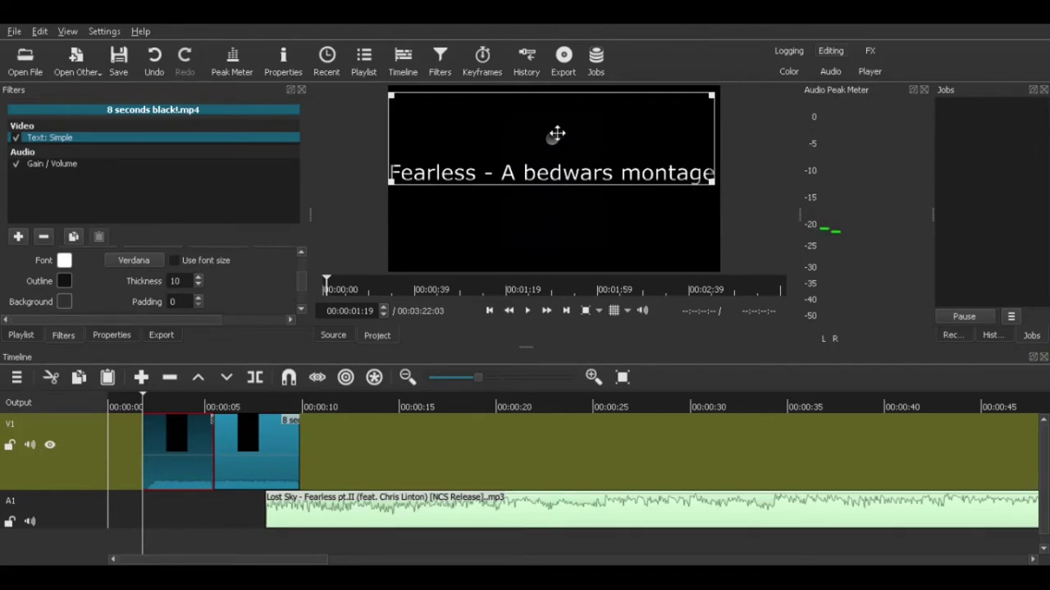
drag(557, 134, 566, 126)
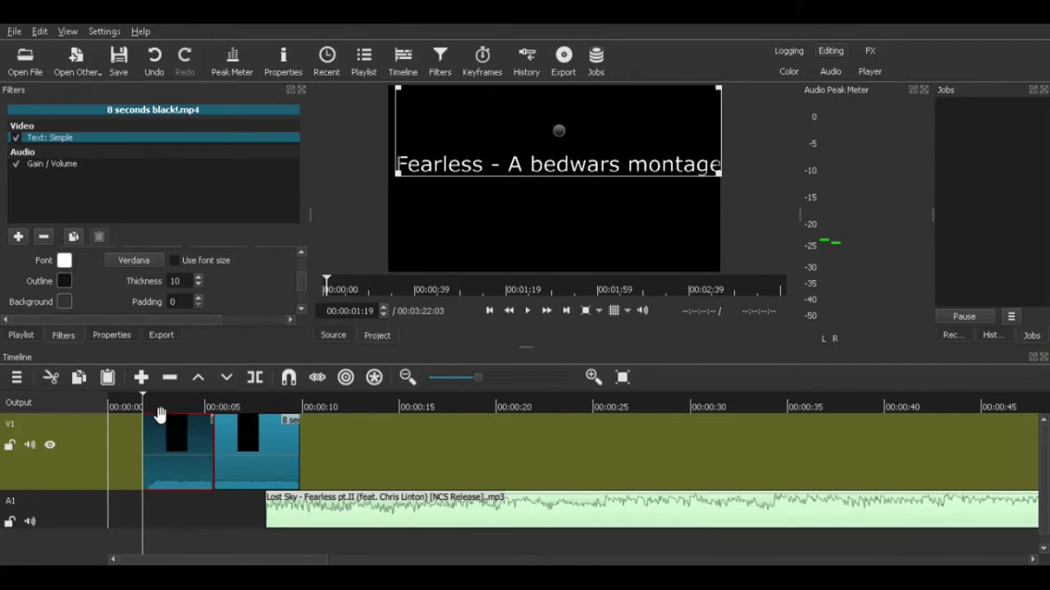
Play the first black clip from near its start to check the title, with and without its text frame displayed.
click(134, 404)
key(space)
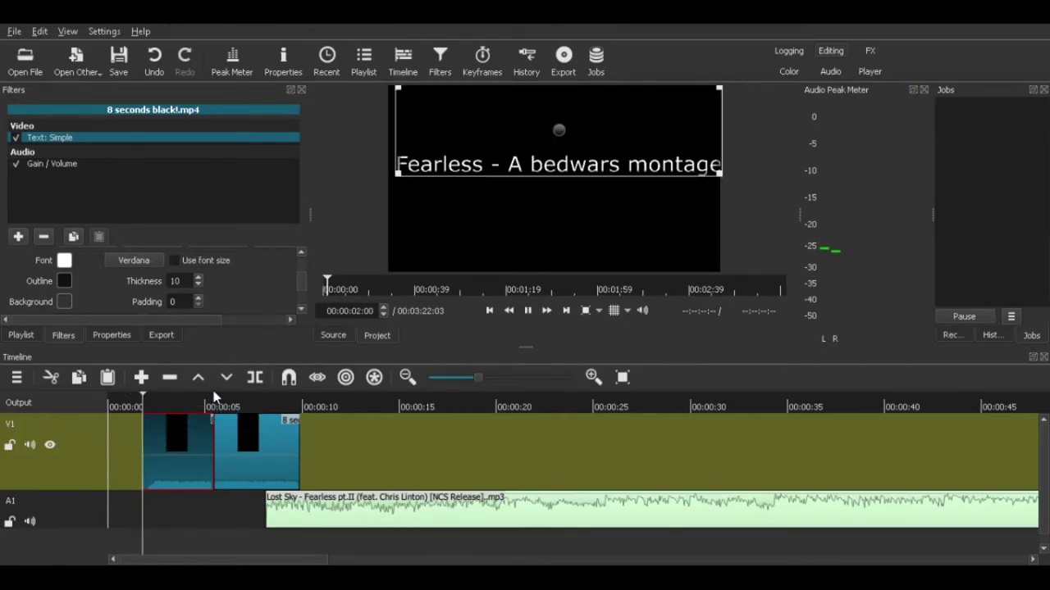
key(space)
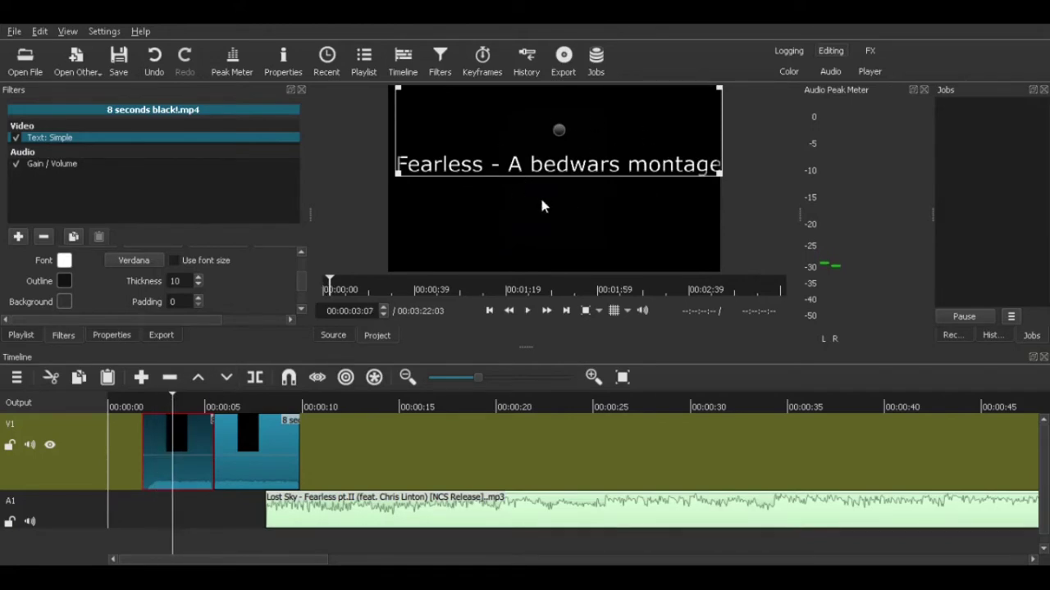
click(252, 455)
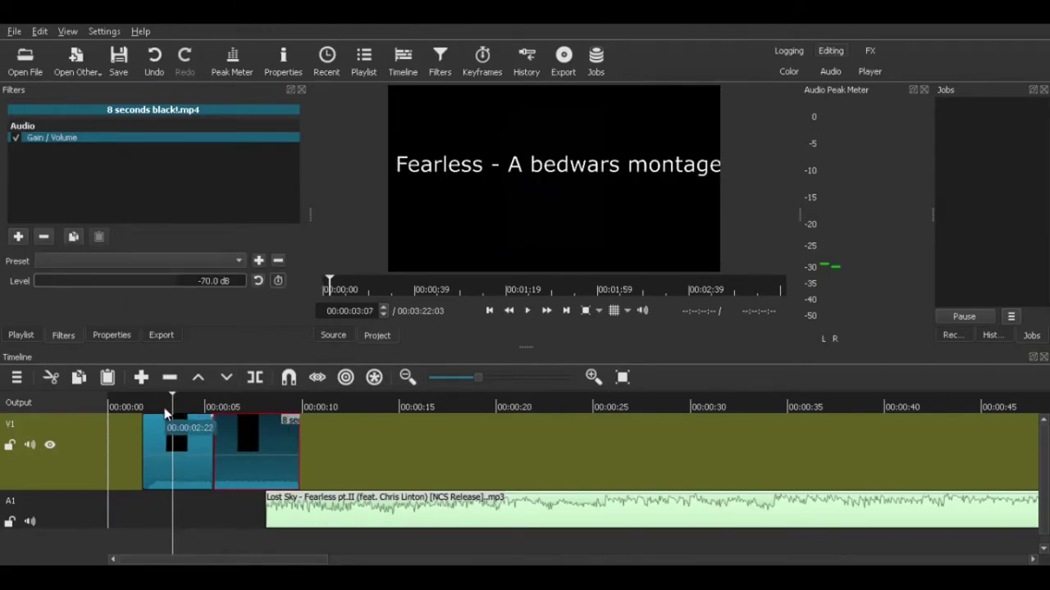
click(148, 403)
key(space)
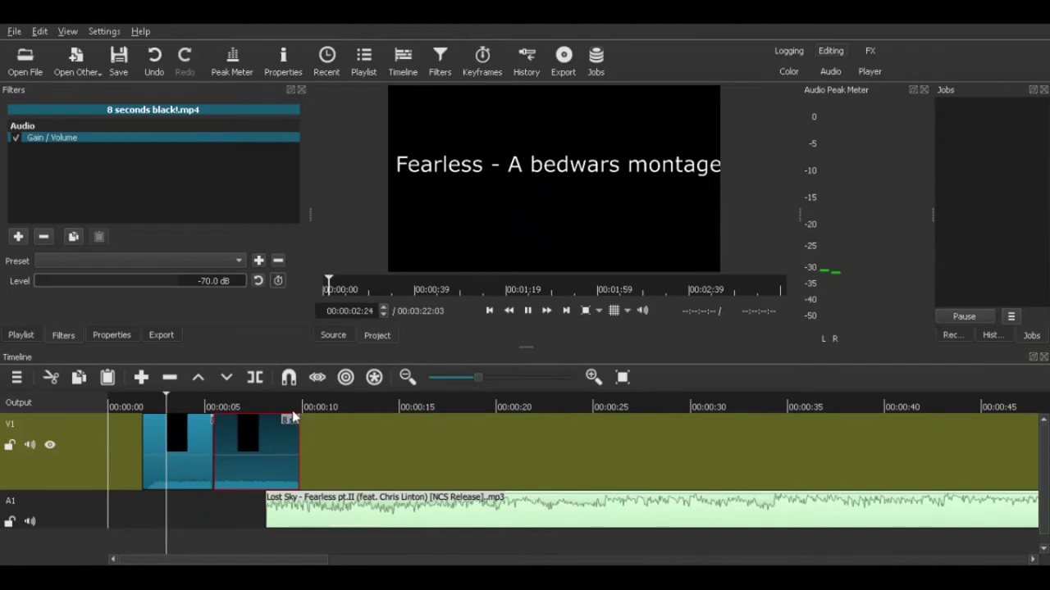
key(space)
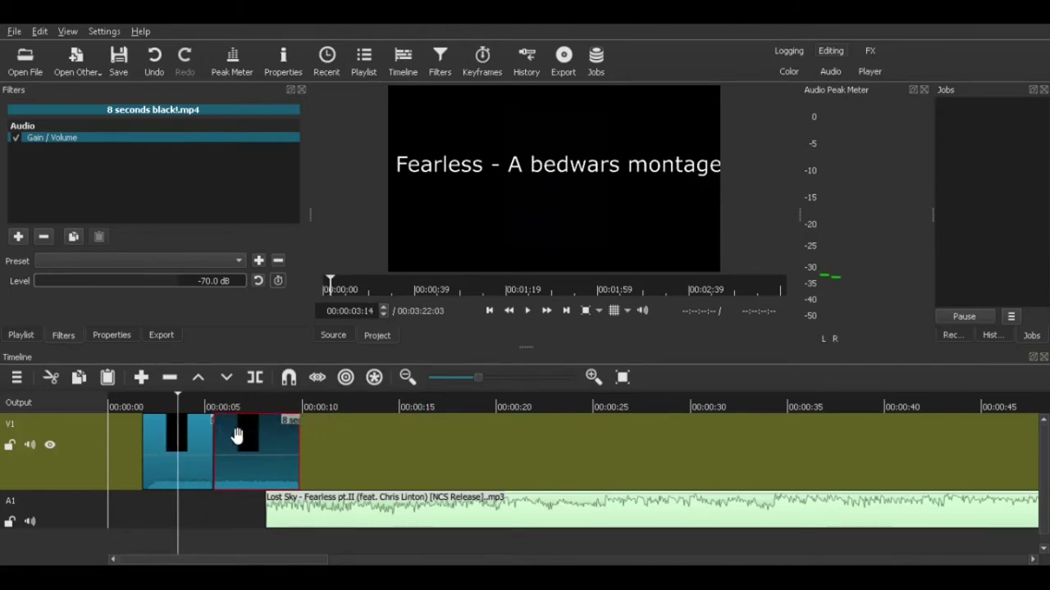
click(164, 445)
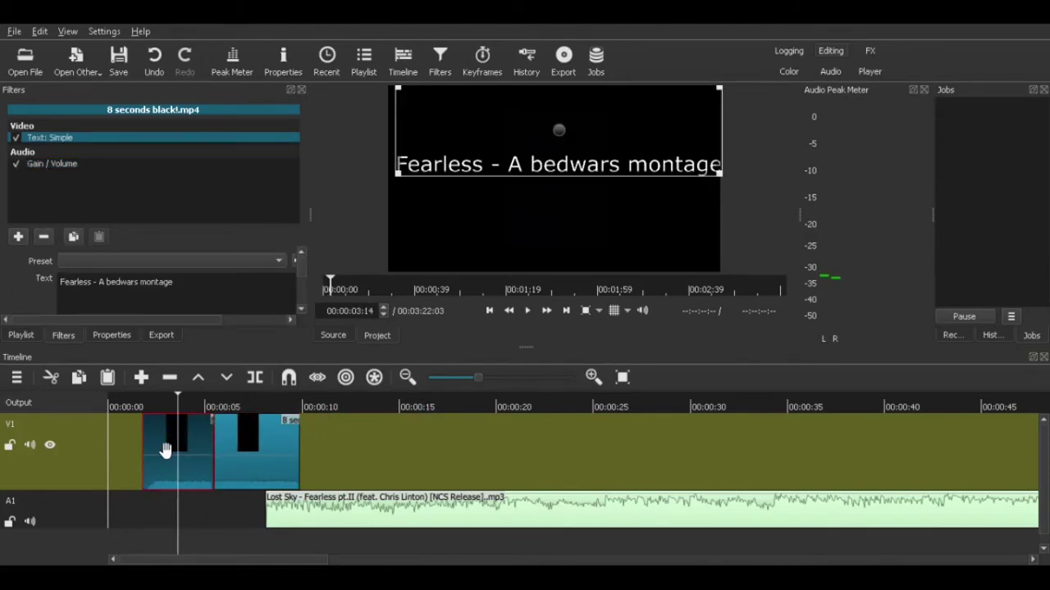
Add a Text: Simple filter to the second part of the black clip on track V1.
click(252, 450)
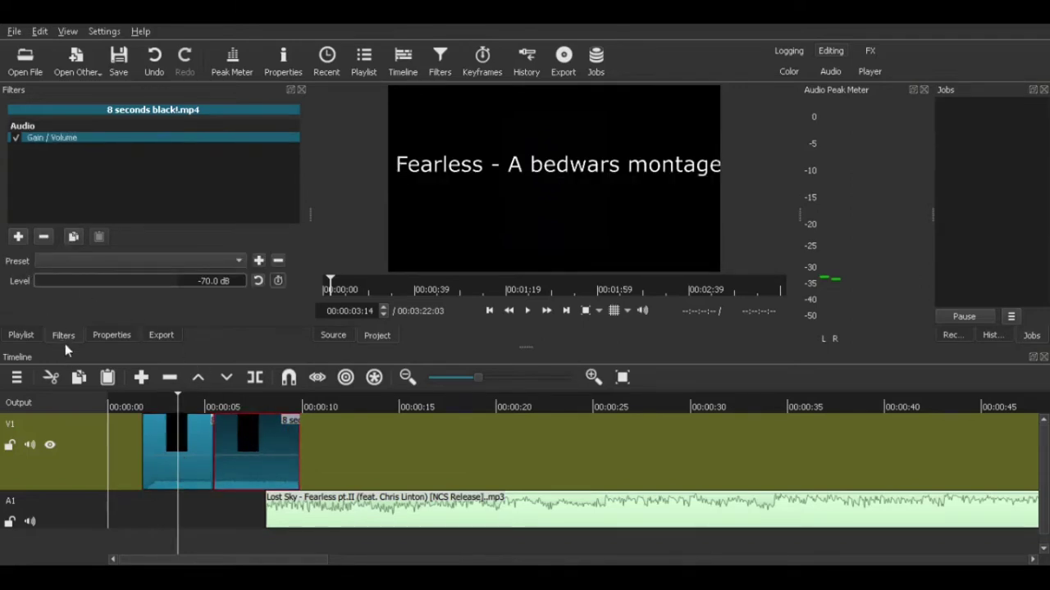
click(18, 237)
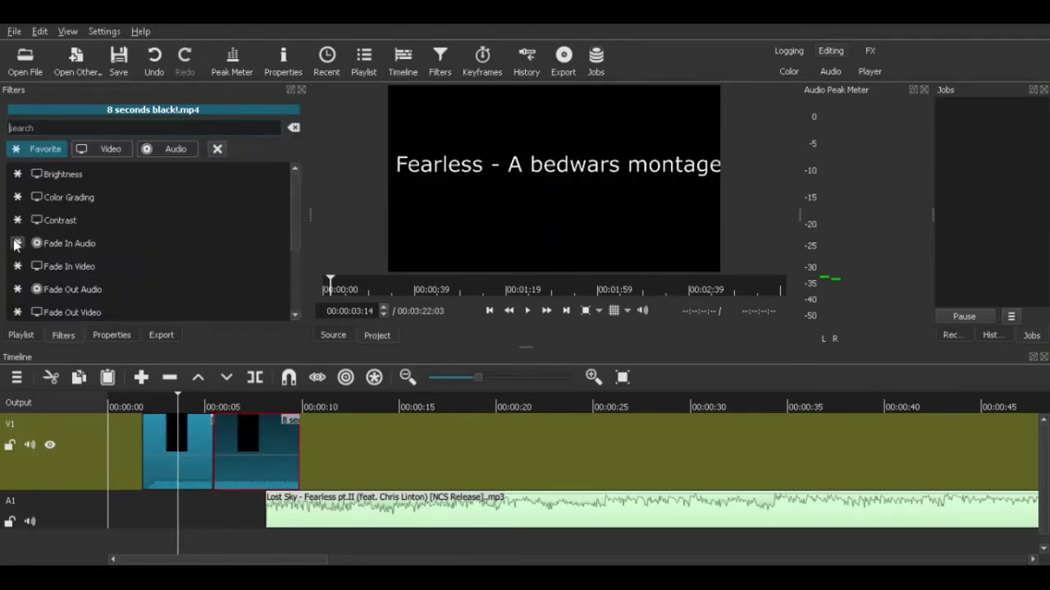
click(94, 127)
text(t)
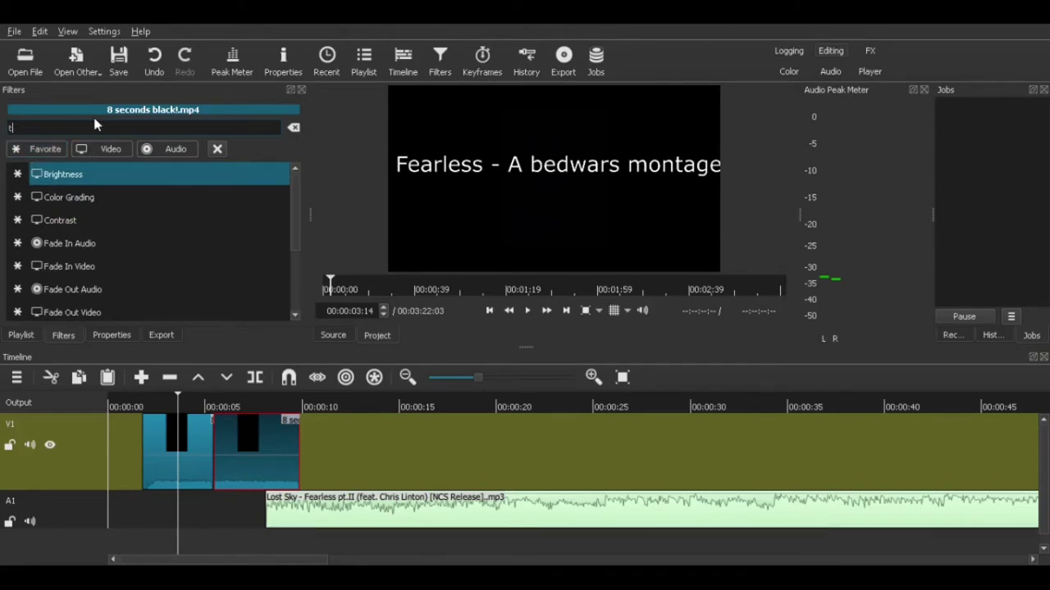
text(ezxt)
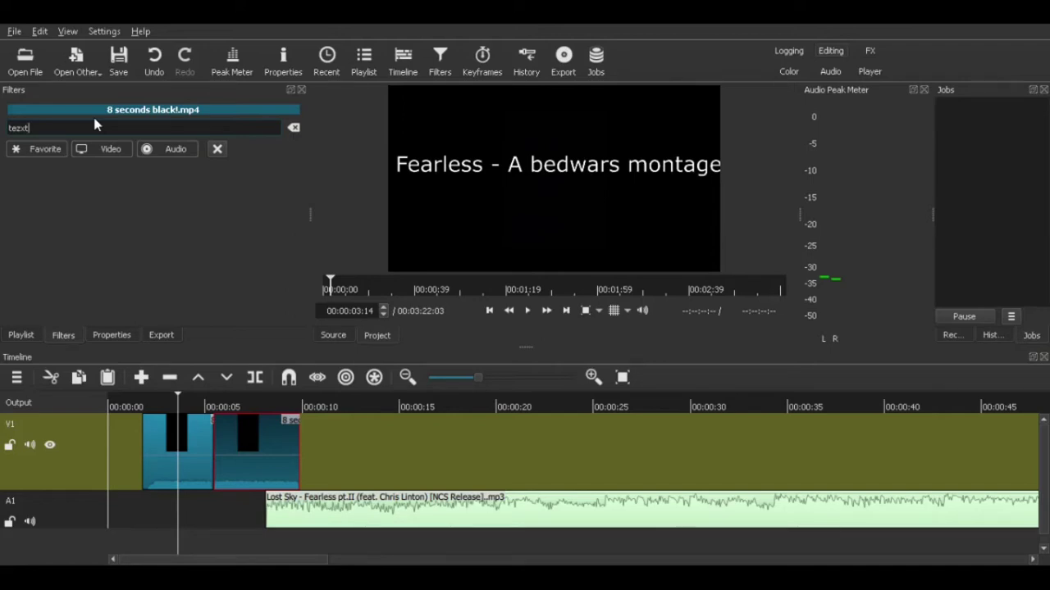
key(BackSpace)
key(BackSpace)
key(BackSpace)
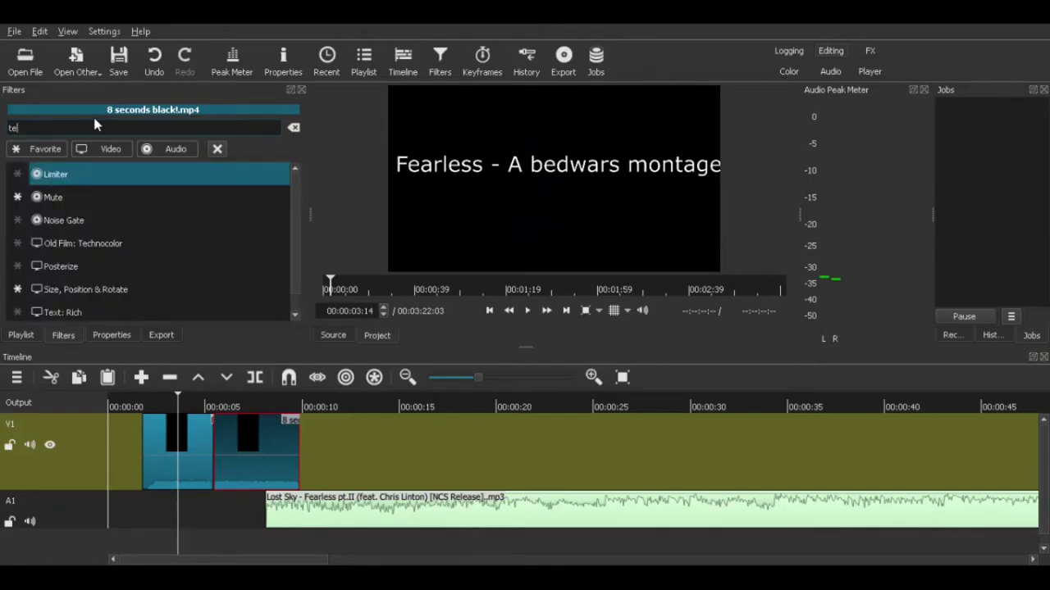
text(xt)
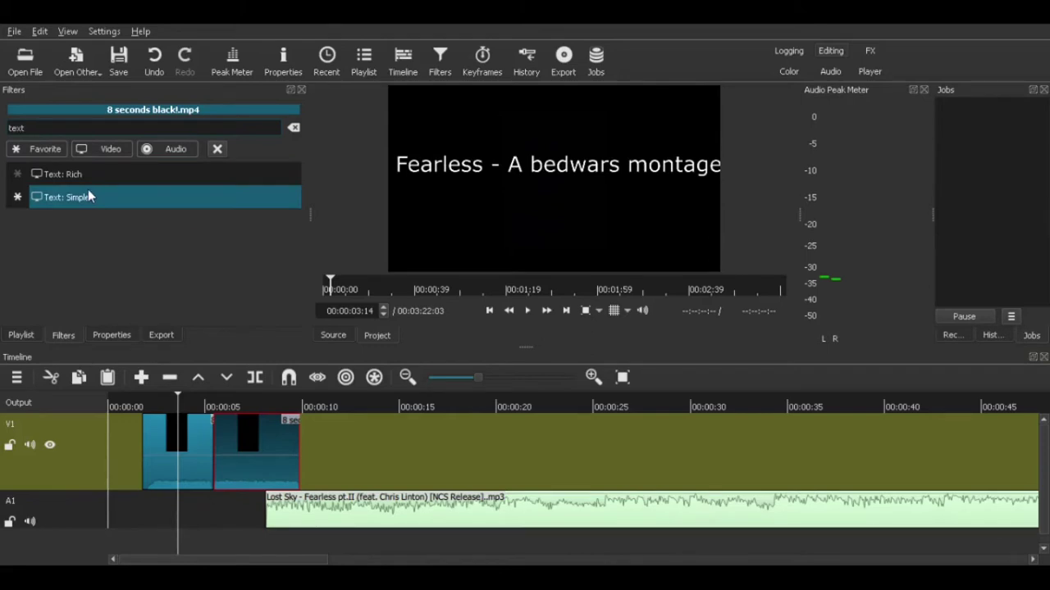
key(Return)
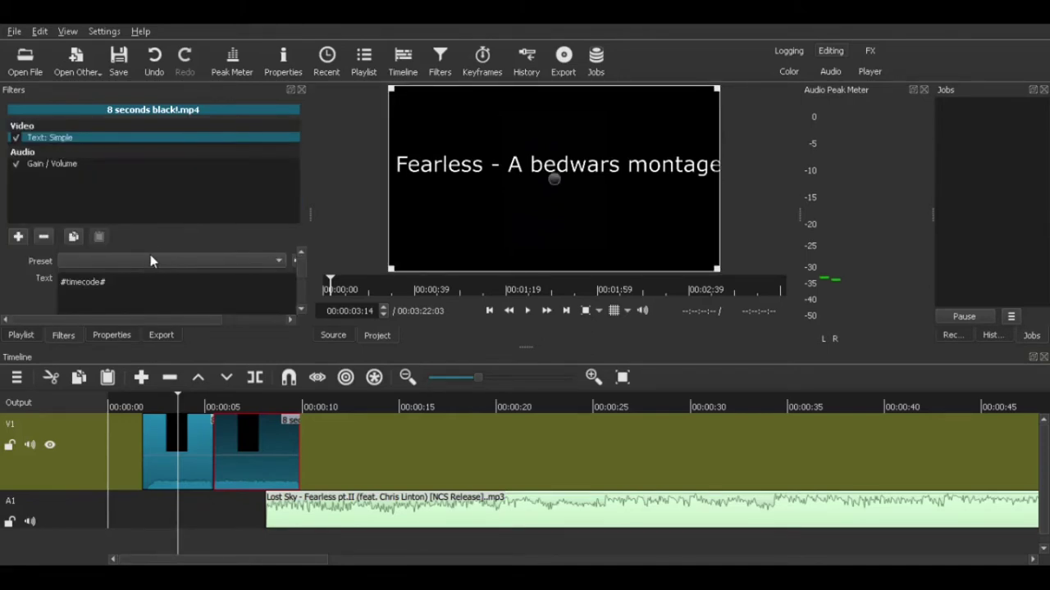
Replace the second clip's timecode placeholder with "By - Test" and preview it at 00:00:06:09.
drag(121, 284, 60, 282)
text(by - Test)
click(232, 443)
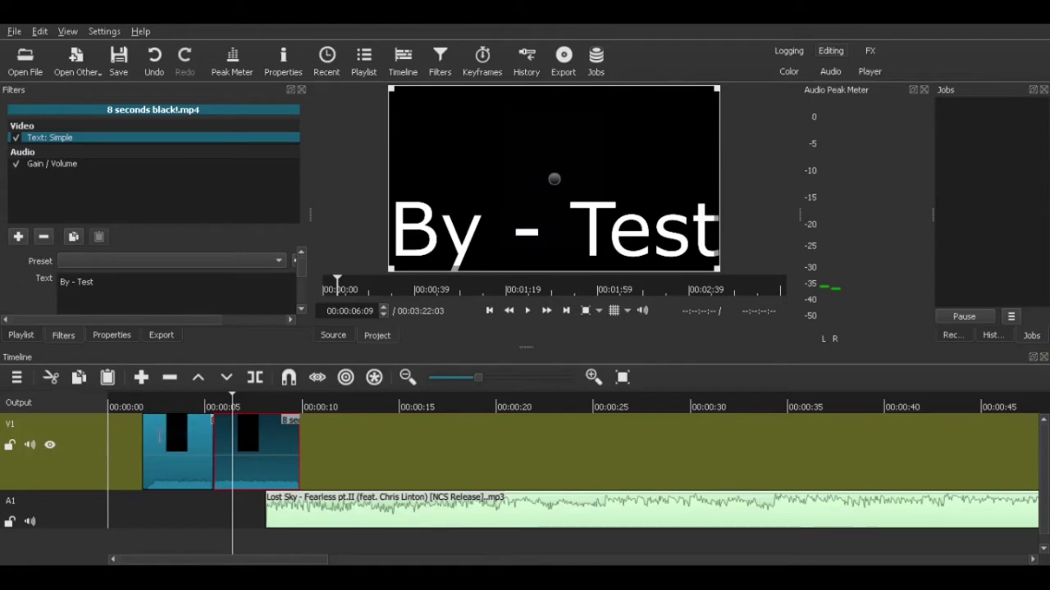
Apply the Lower Third preset to the first clip's title text, with the playhead at 00:00:08:00.
click(177, 428)
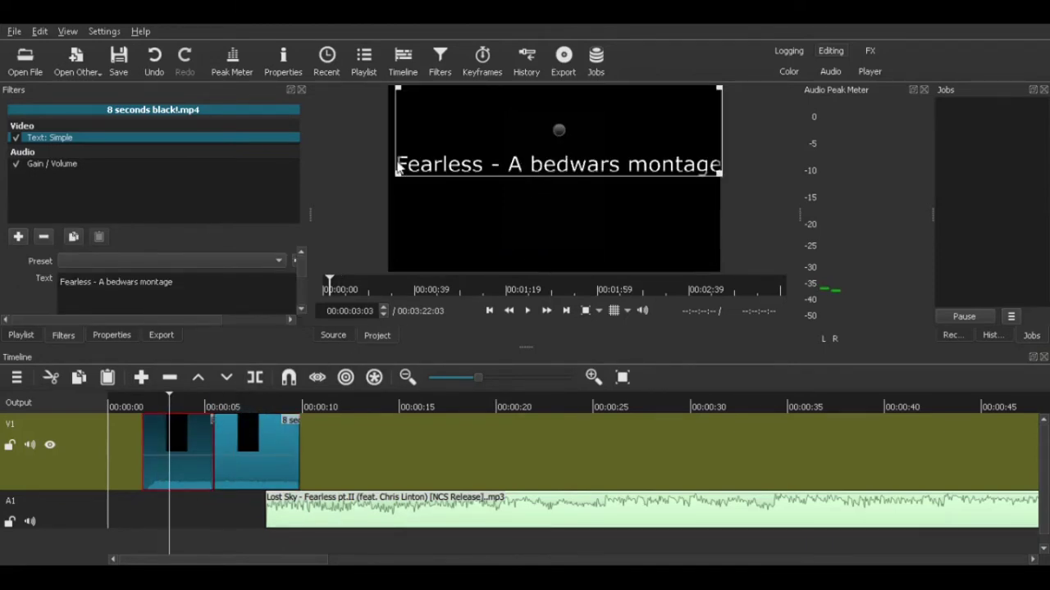
click(264, 420)
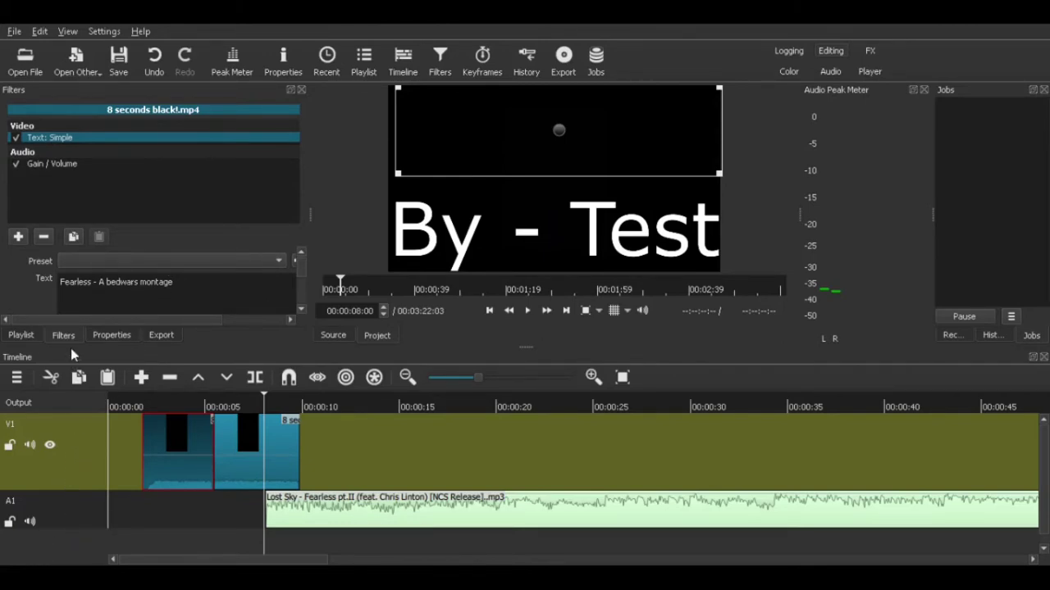
scroll(80, 265, down, 1)
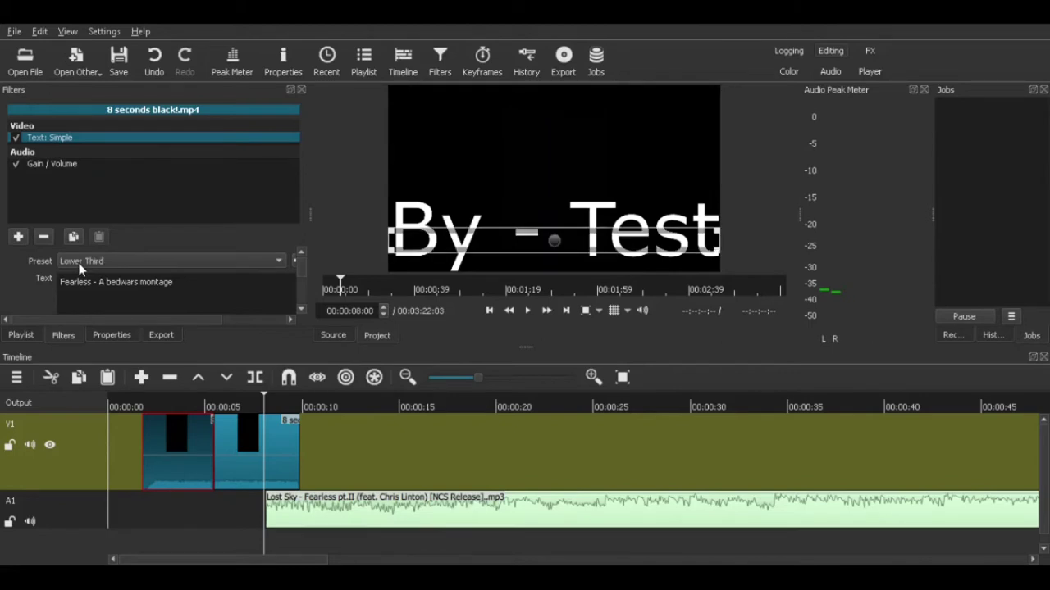
Shrink the "By - Test" text frame of the second black clip to a strip along the bottom of the video, with the playhead at 00:00:05:11.
click(235, 404)
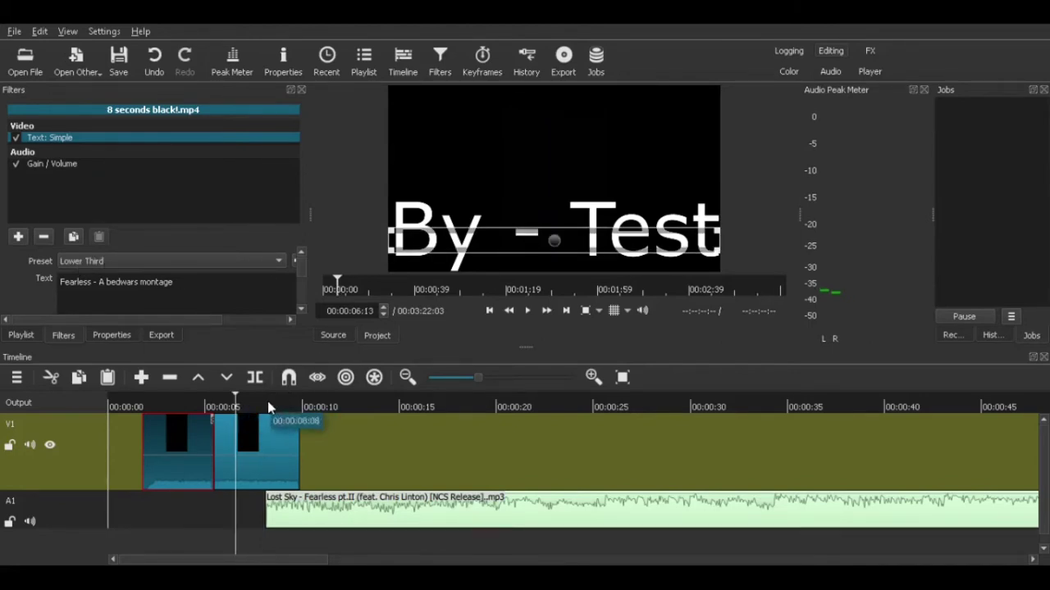
click(255, 420)
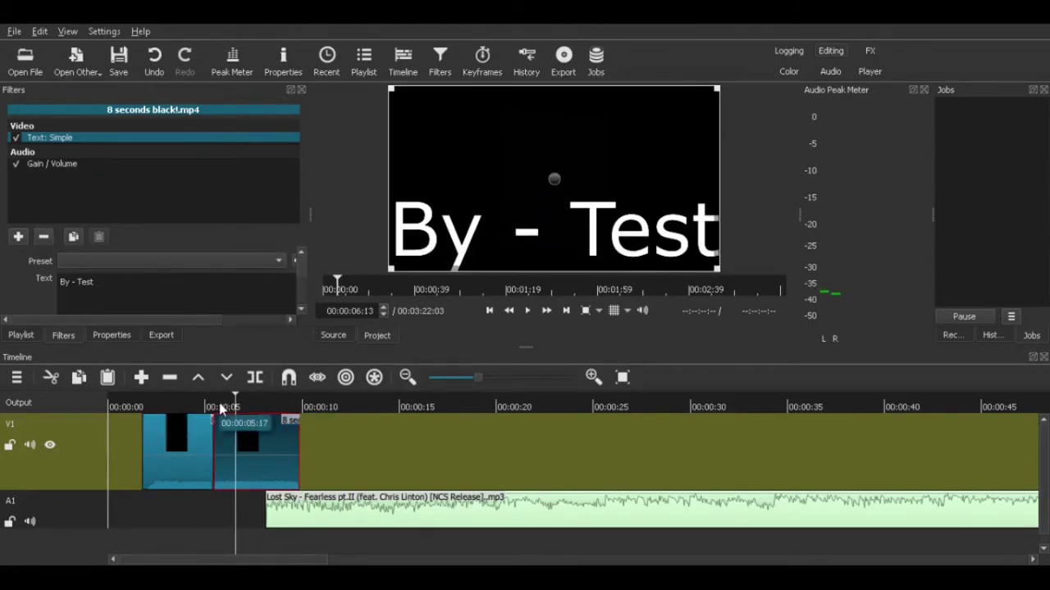
click(218, 404)
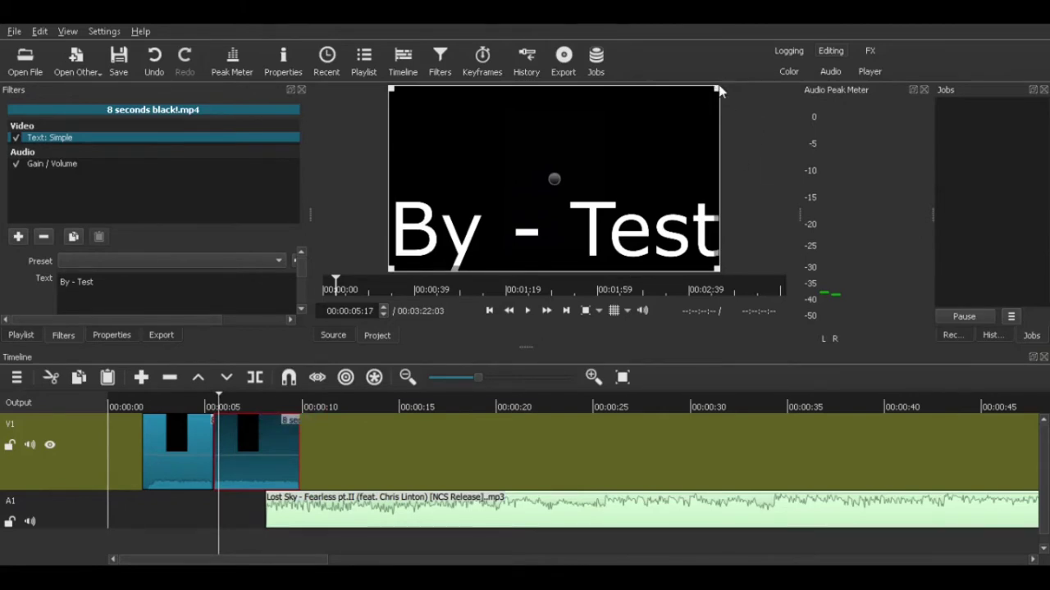
key(Left)
key(Left)
key(Left)
key(Left)
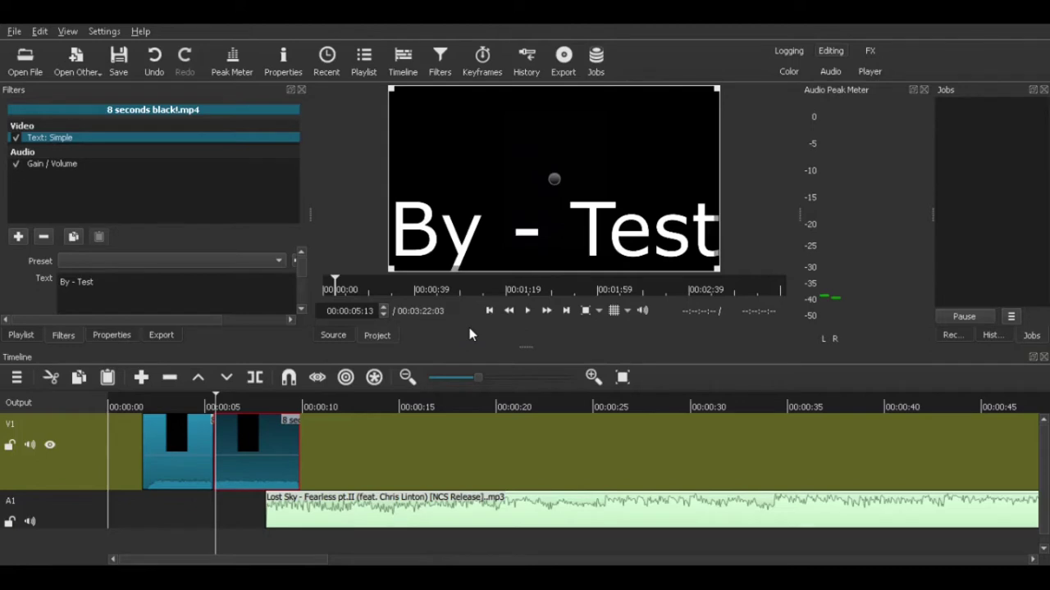
key(Left)
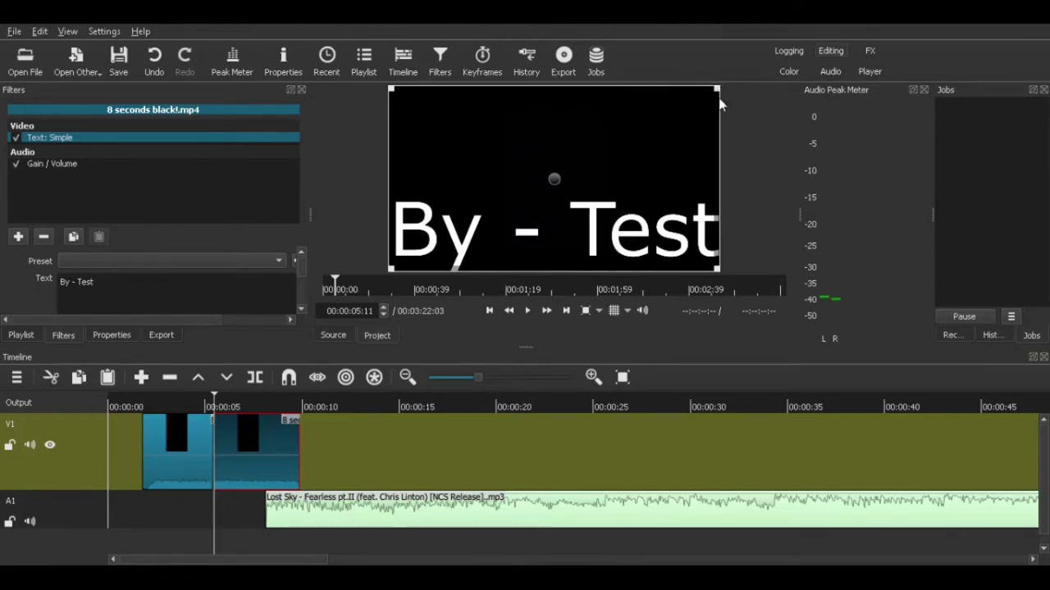
drag(719, 103, 719, 234)
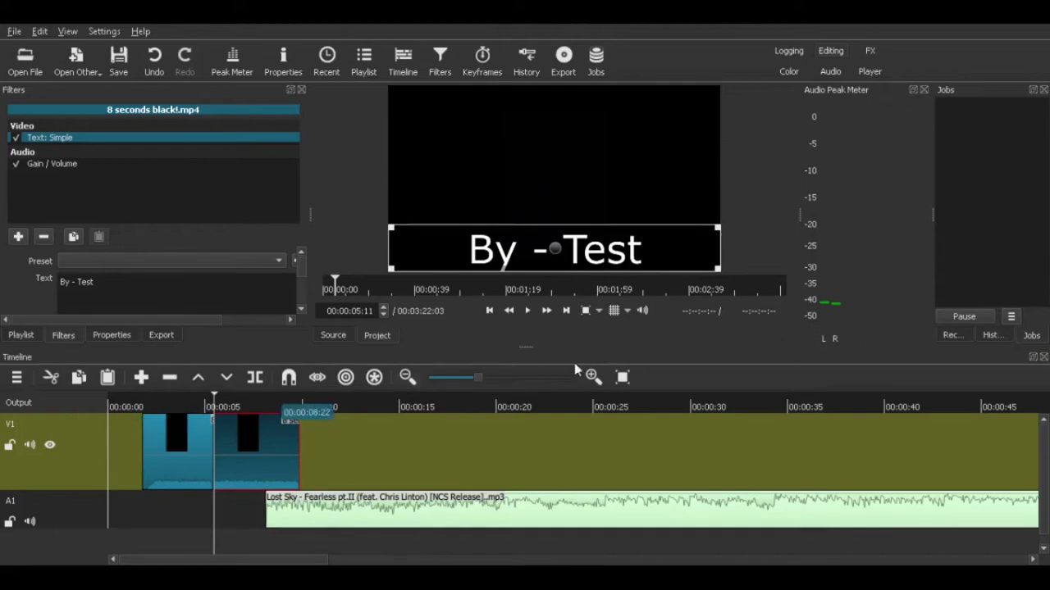
Play the intro from the start of the first black clip to check both texts and the song's entry.
click(489, 312)
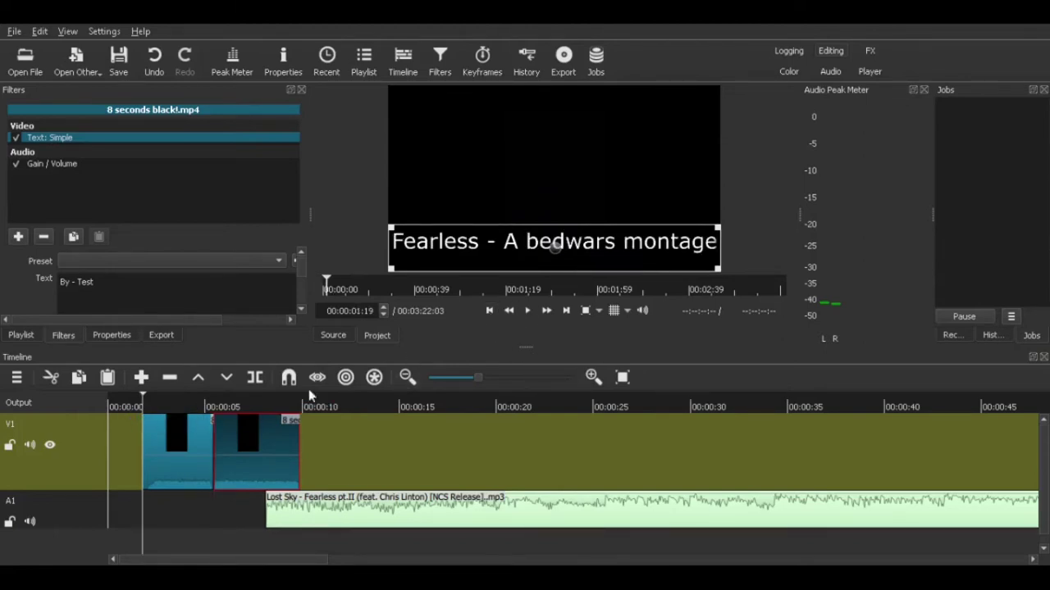
click(408, 496)
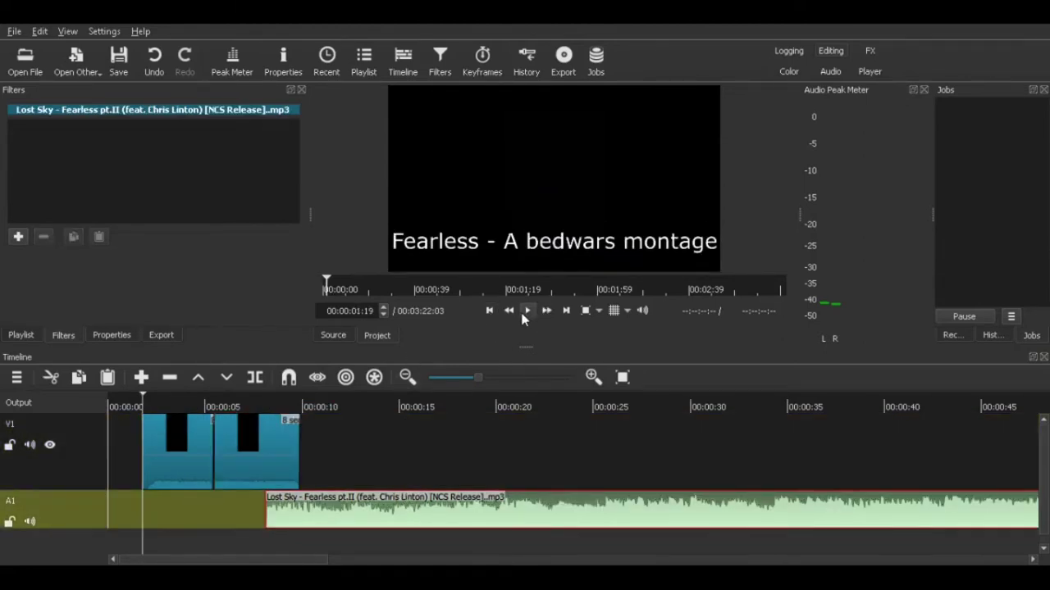
click(522, 311)
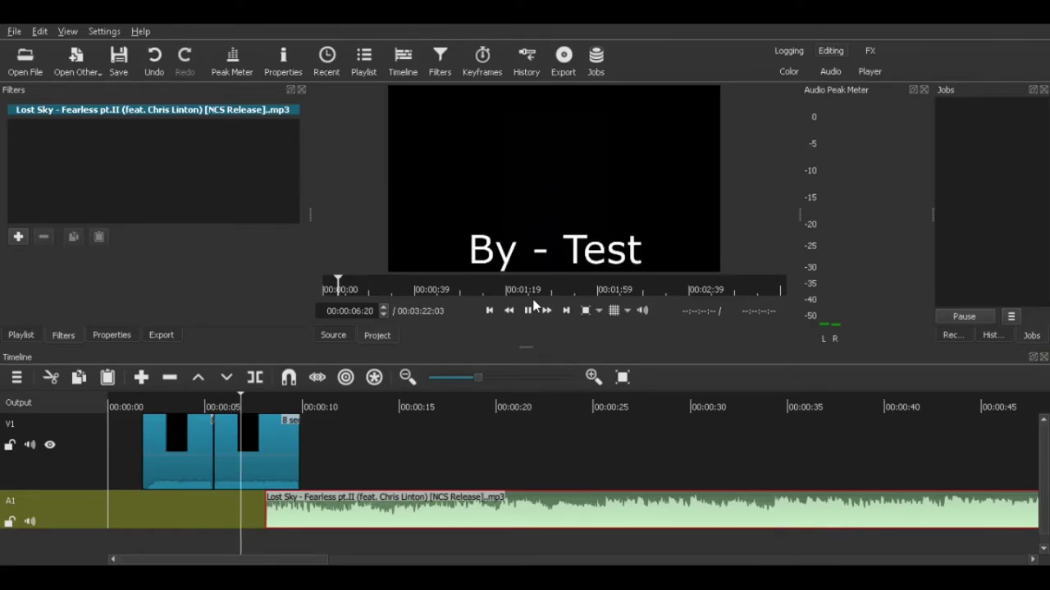
click(529, 313)
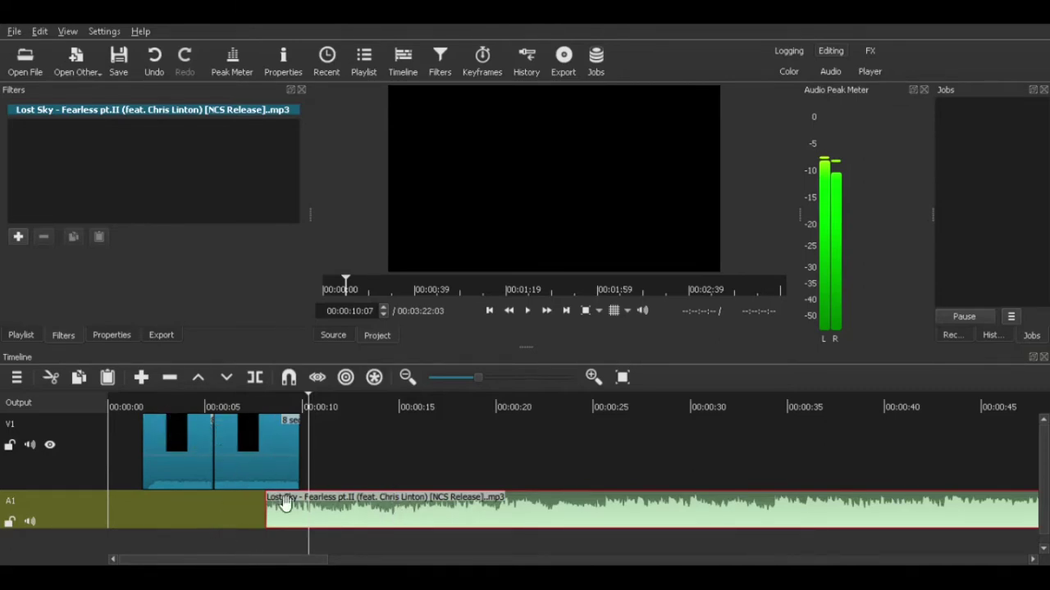
Insert a new video track above V1 and undo the insertion.
click(178, 406)
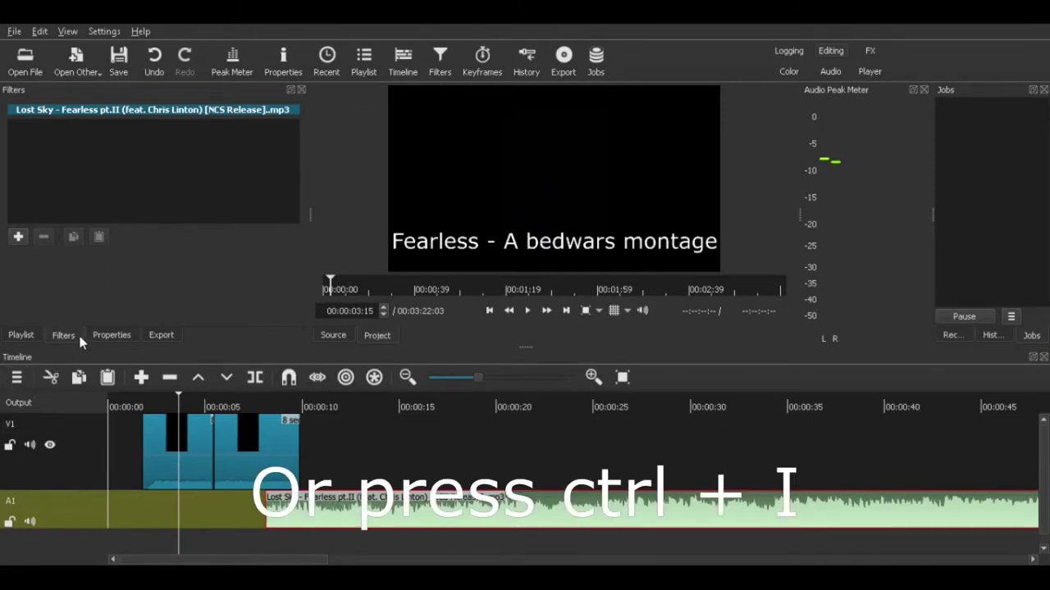
key(ctrl+i)
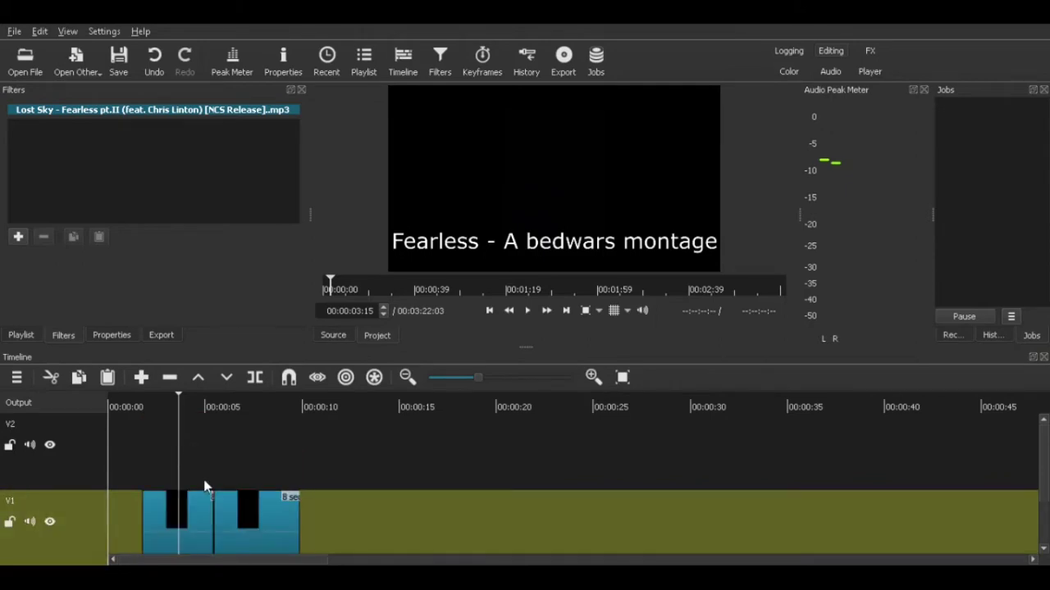
key(ctrl+z)
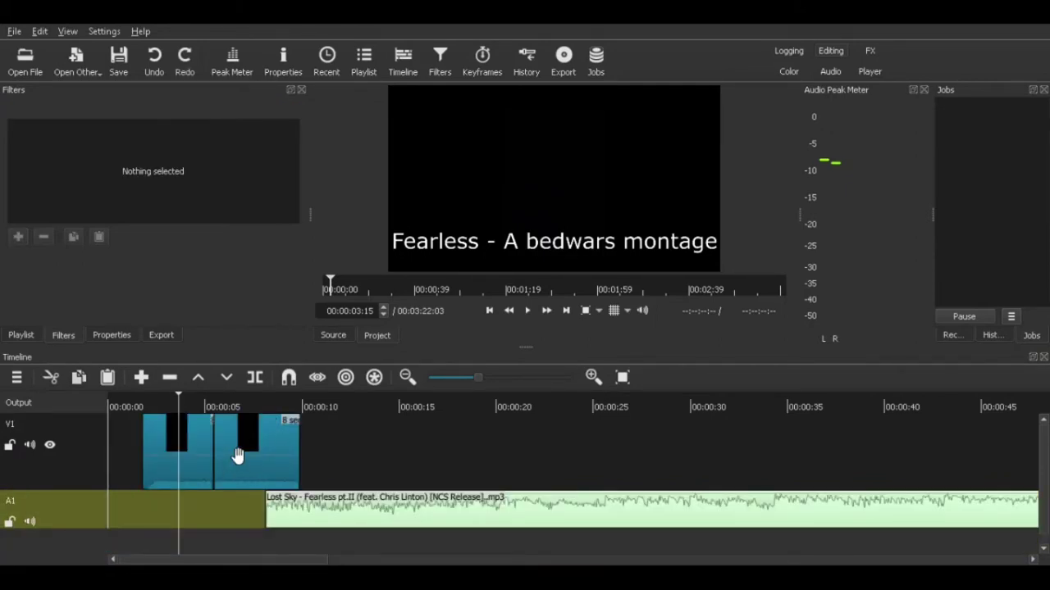
Add Nice combo.mp4 to track V1 and remove the gap between it and the second black clip.
click(310, 406)
click(296, 408)
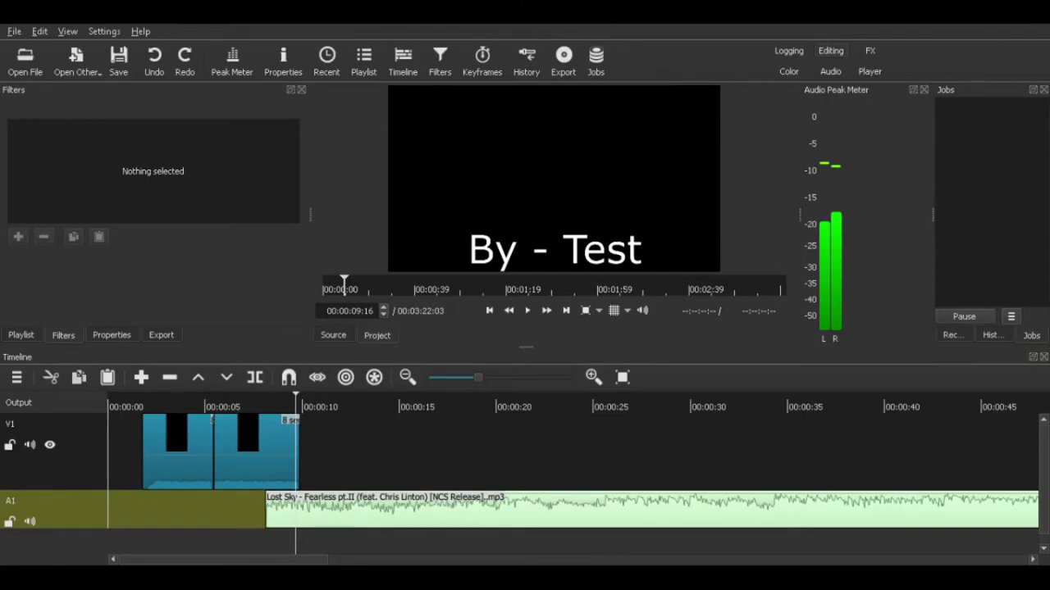
drag(623, 328, 576, 453)
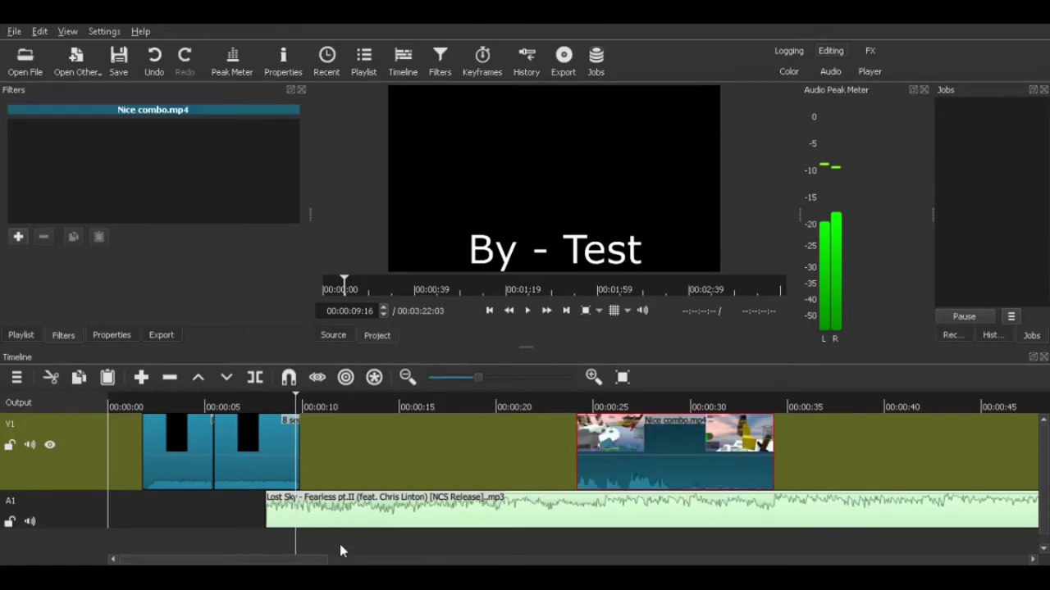
click(376, 470)
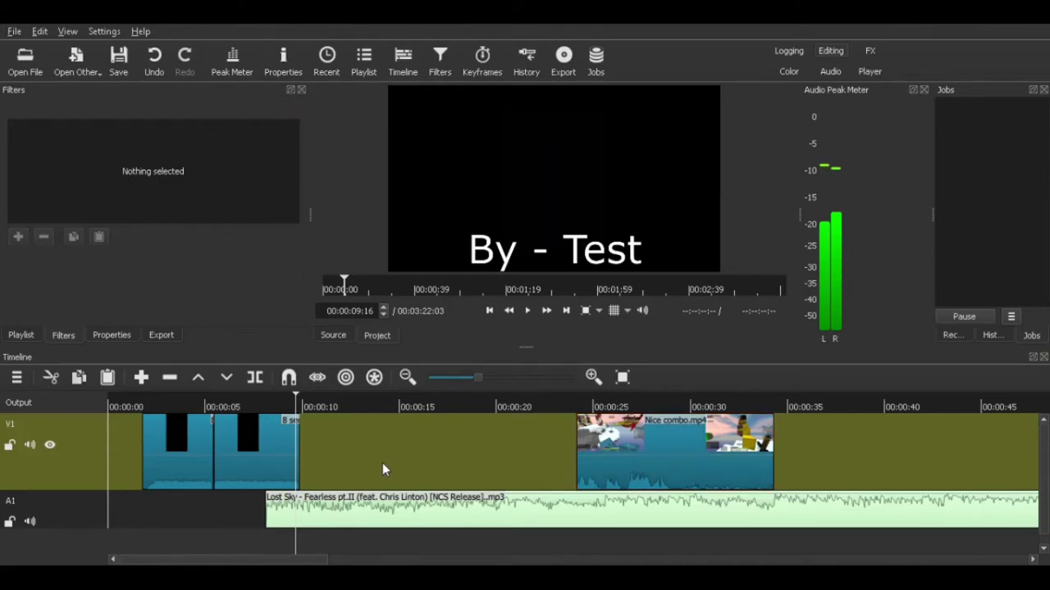
key(Delete)
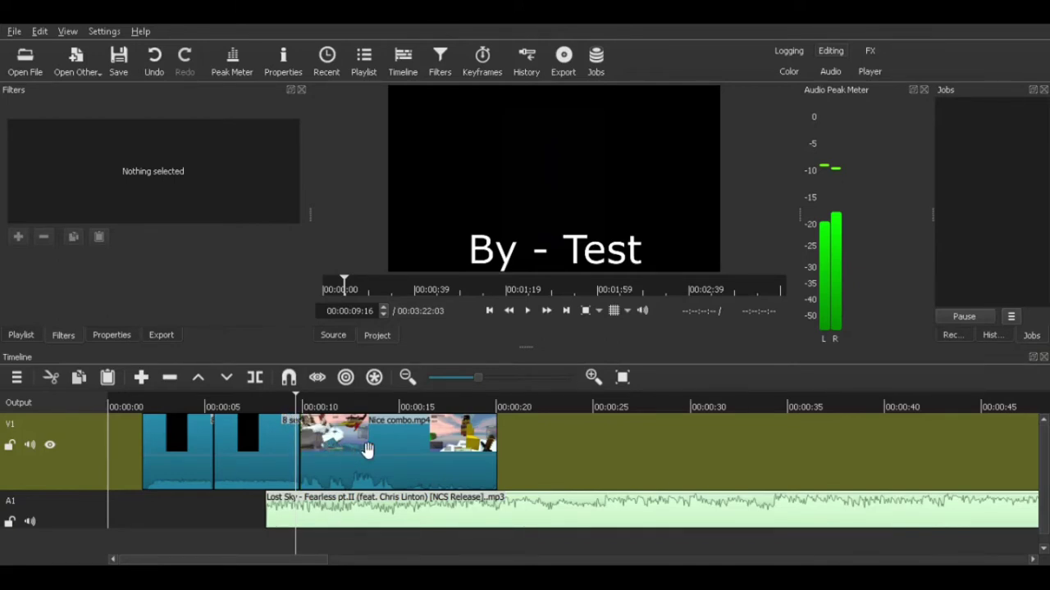
Move Nice combo.mp4 away from the second black clip and undo the move.
drag(459, 453, 597, 449)
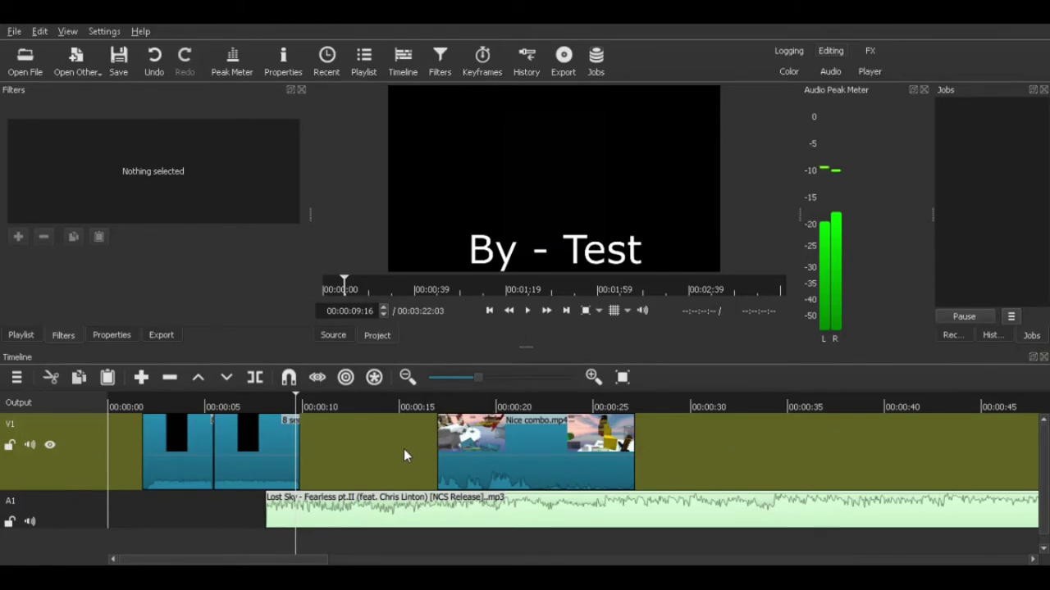
key(ctrl+z)
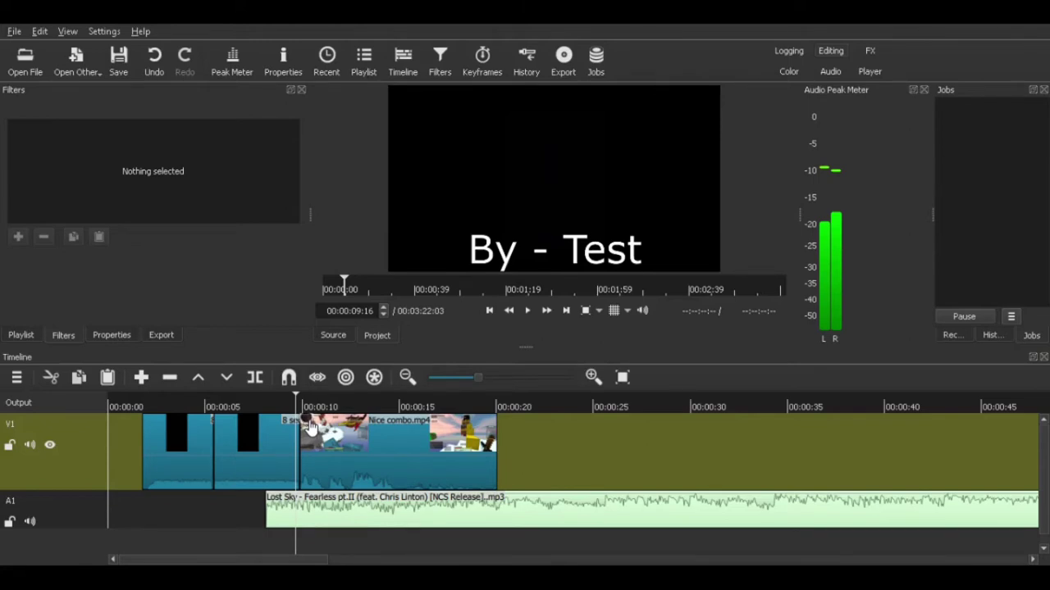
Add a fade-in of 00:00:00:18 to the start of Nice combo.mp4 and play the transition from the black clip.
drag(310, 428, 341, 427)
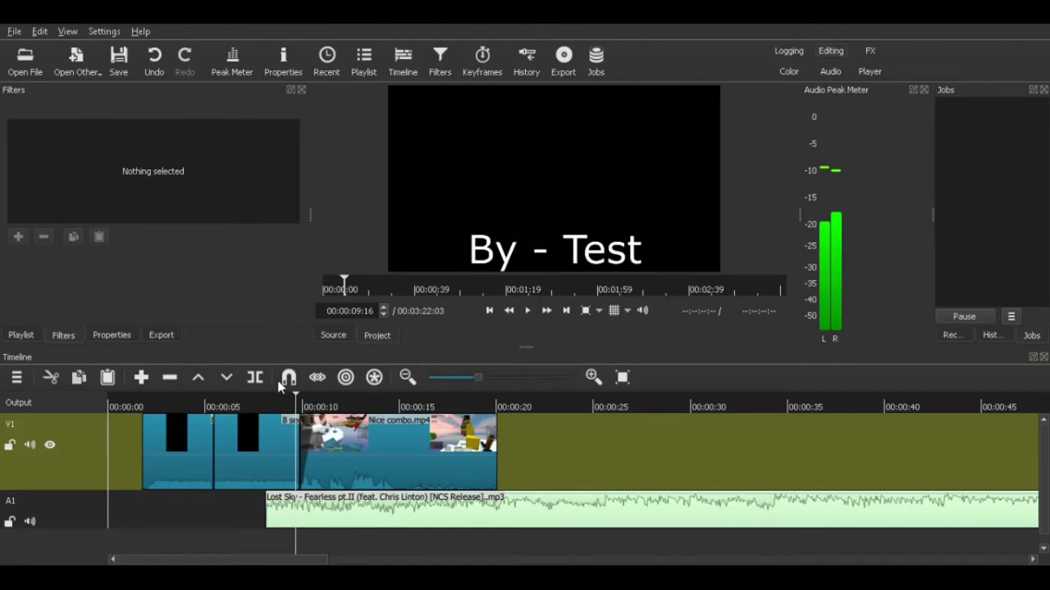
click(254, 397)
key(space)
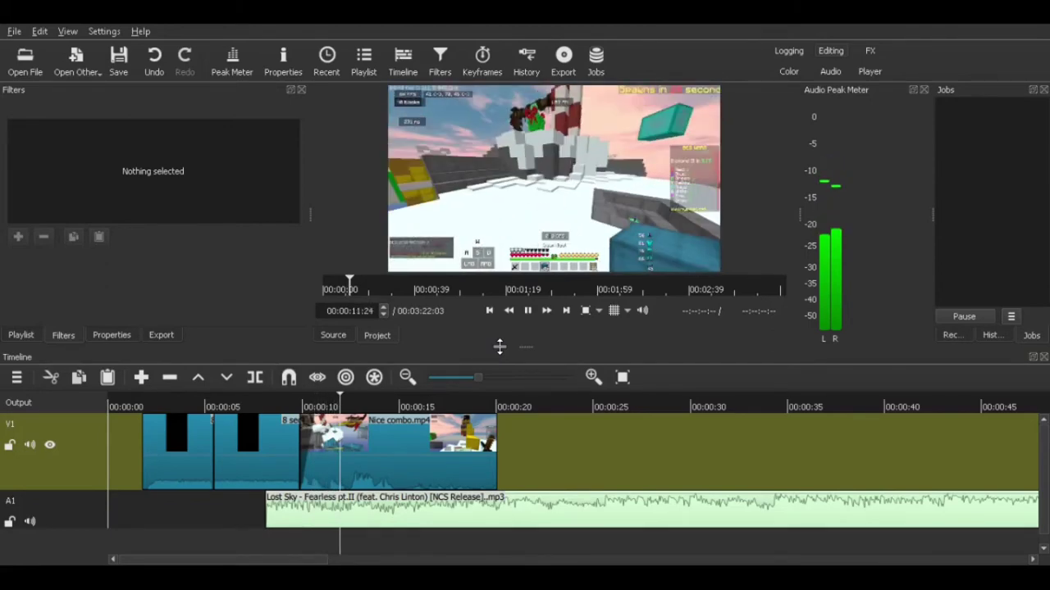
click(528, 311)
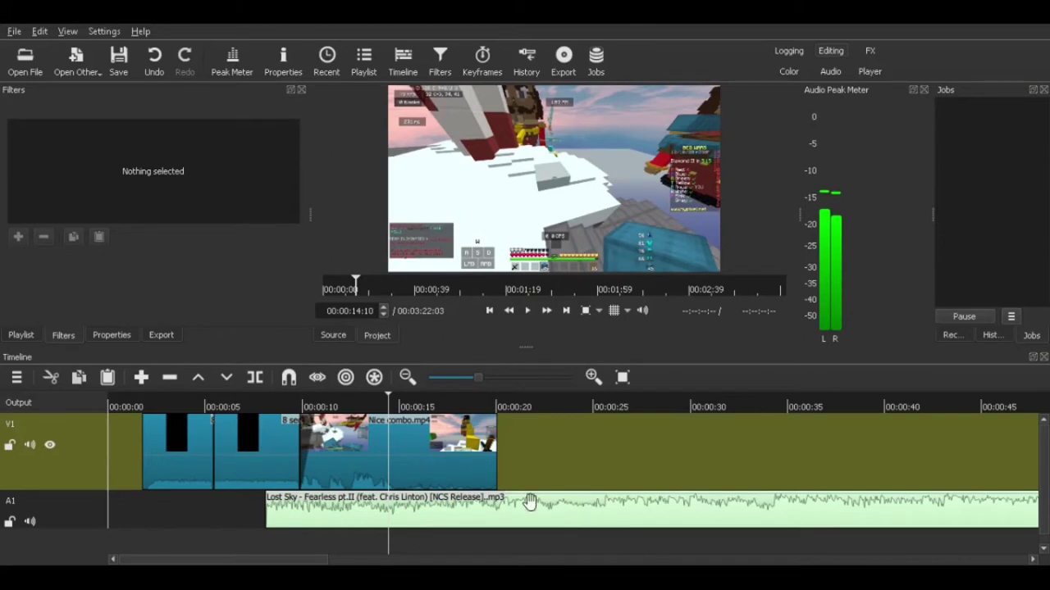
Add a Gain / Volume filter to Nice combo.mp4 and set its level to -70.0 dB.
click(418, 439)
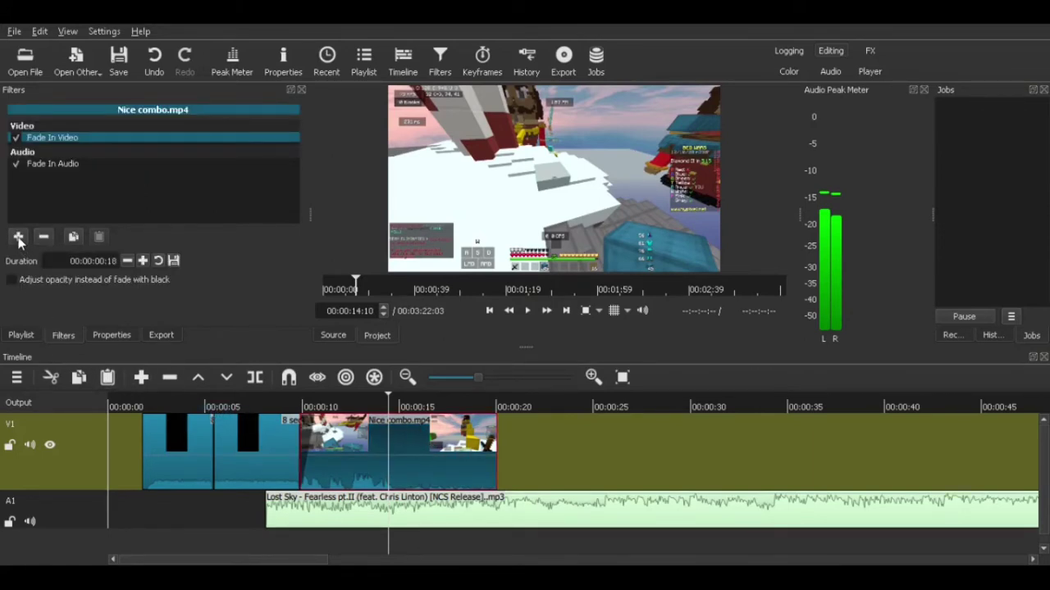
click(19, 237)
scroll(66, 217, down, 2)
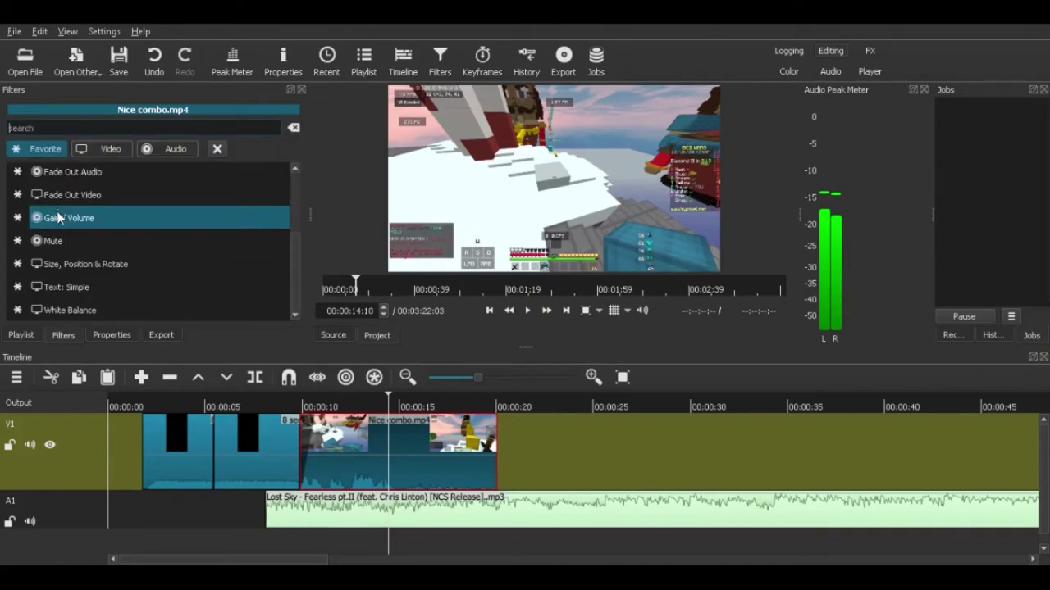
click(85, 218)
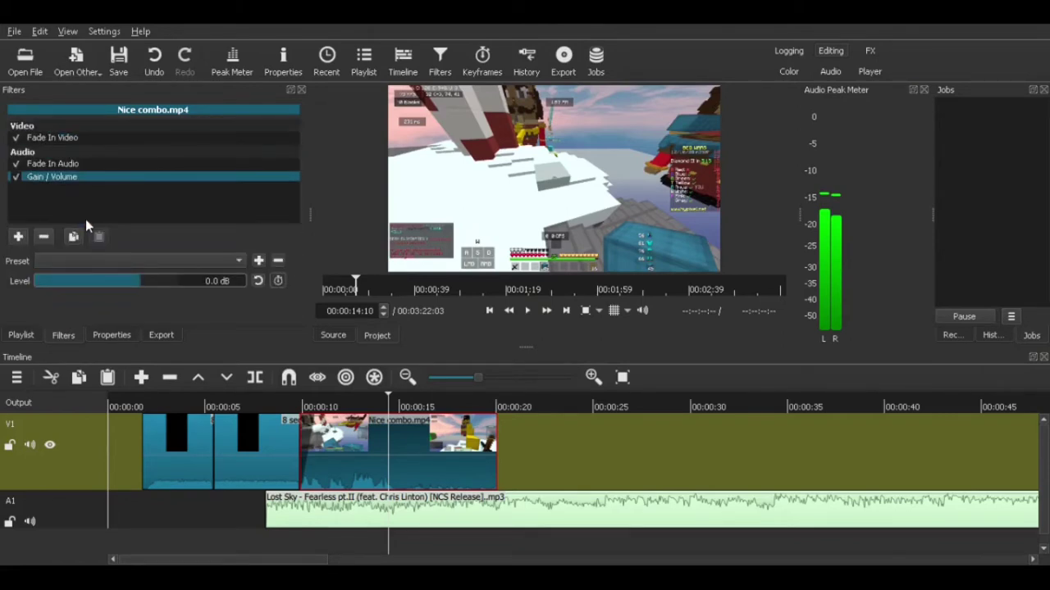
drag(128, 282, 2, 295)
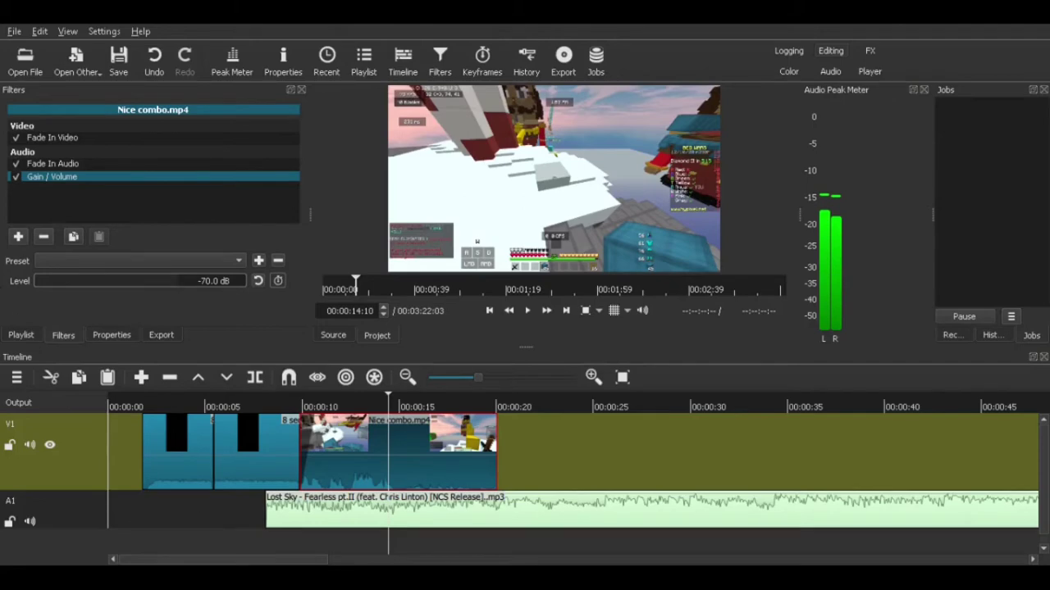
Play Nice combo.mp4 from just before its start to check the fade-in and that only the song is heard.
click(292, 399)
key(space)
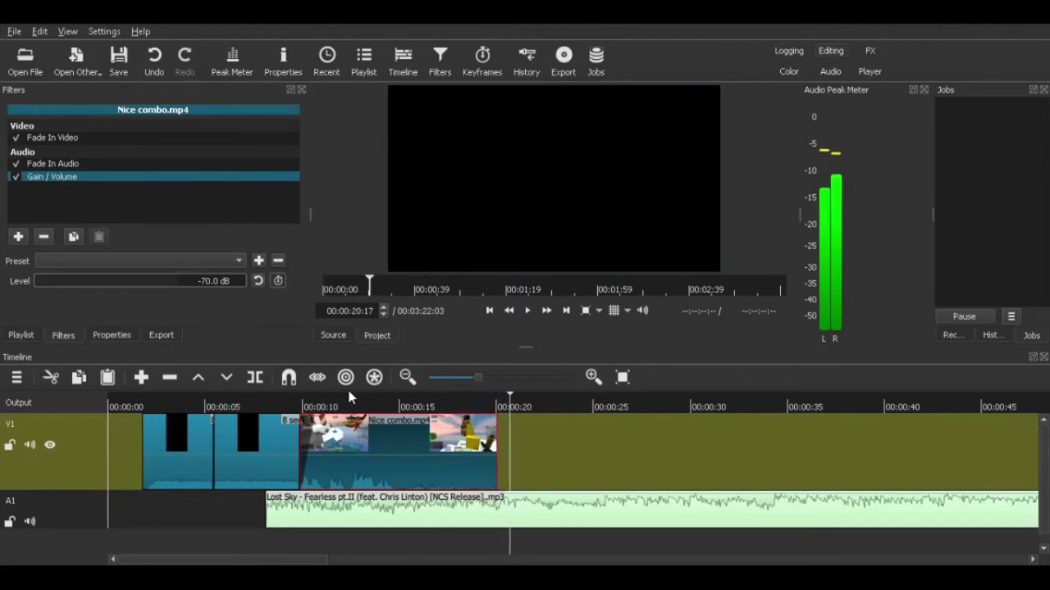
click(294, 407)
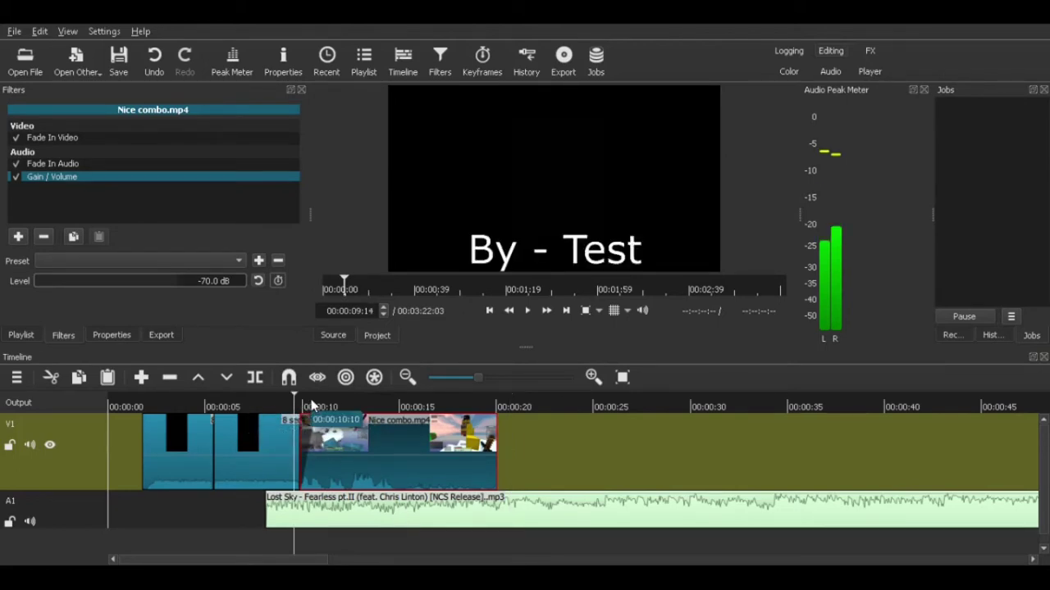
key(space)
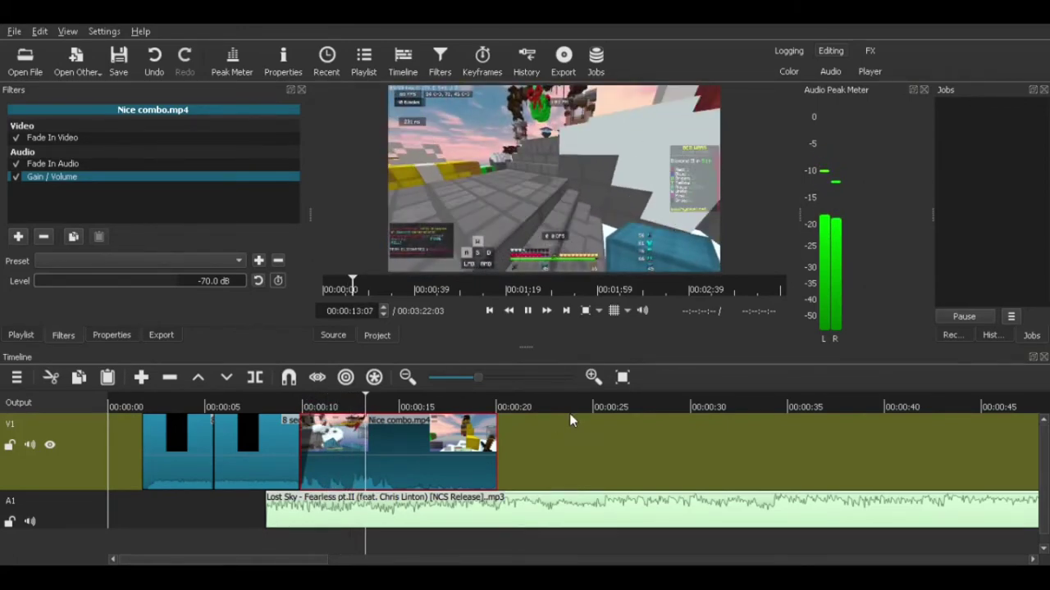
key(space)
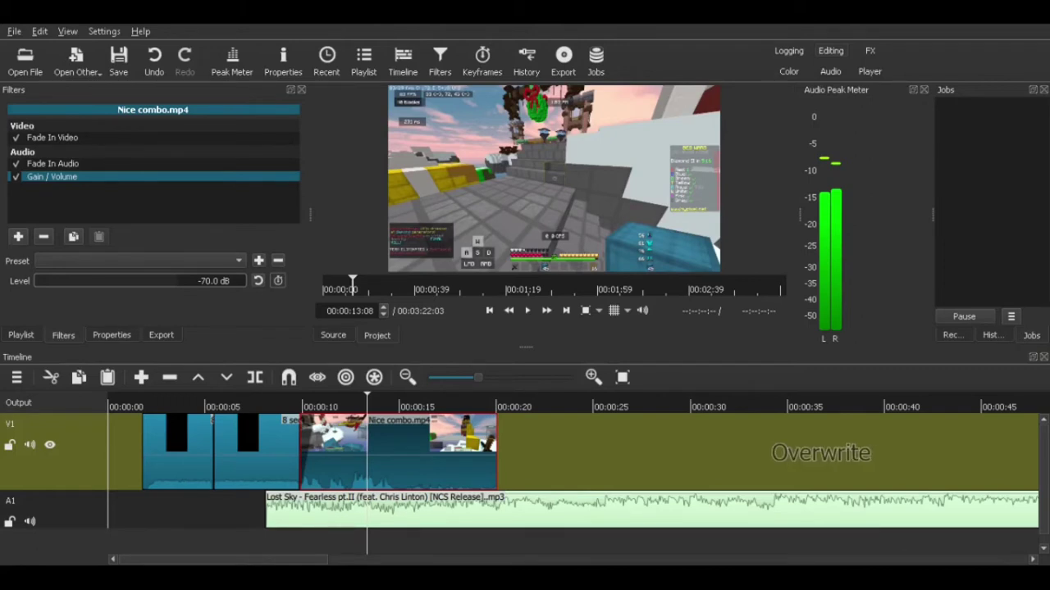
Add Half a heart clutch with ladder clutch.mp4 to track V1 and remove the gap after Nice combo.mp4.
drag(810, 453, 811, 460)
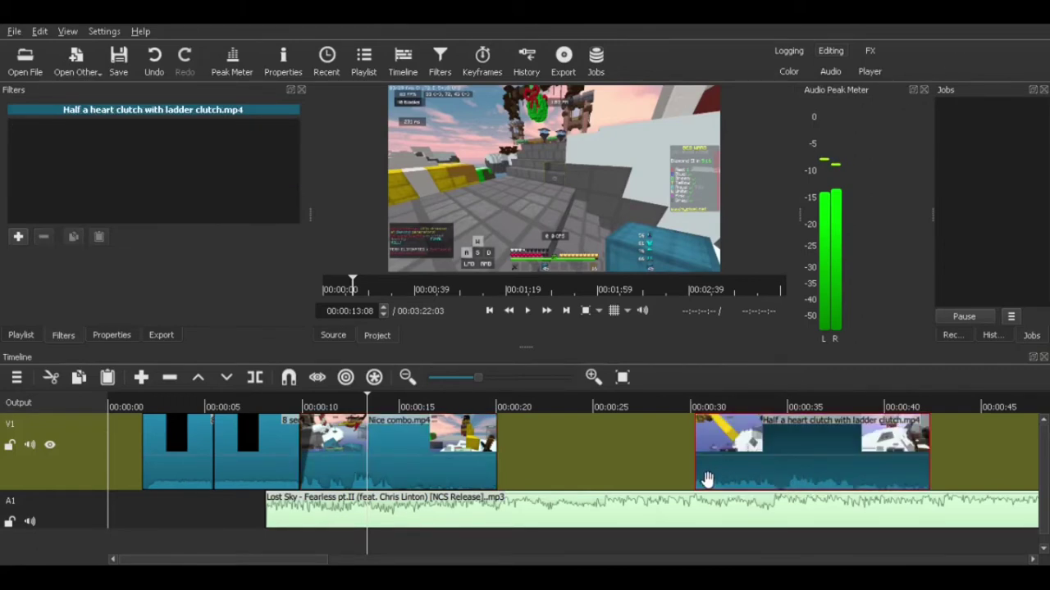
click(583, 460)
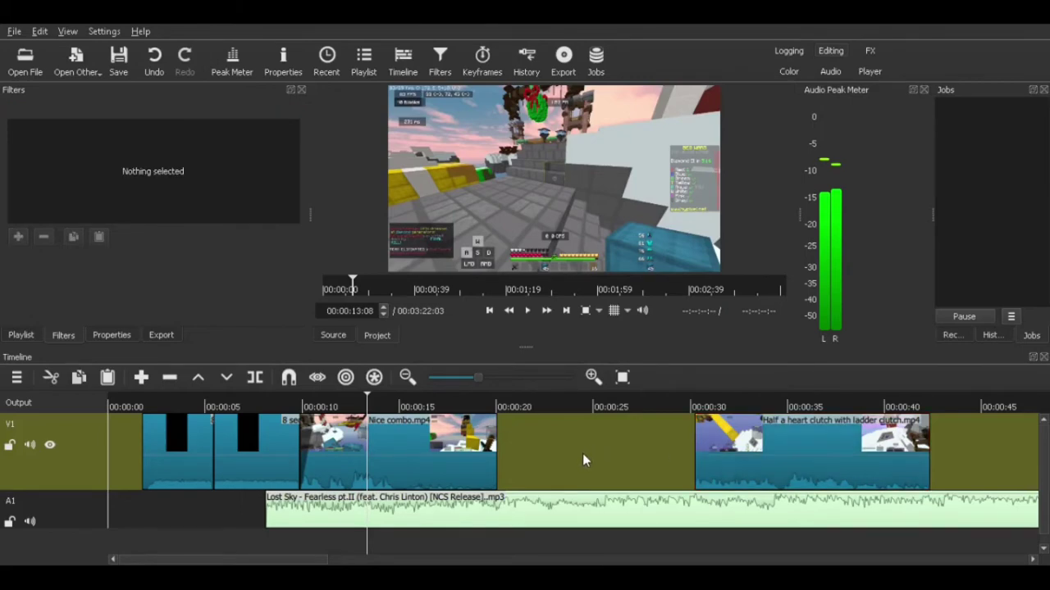
key(Delete)
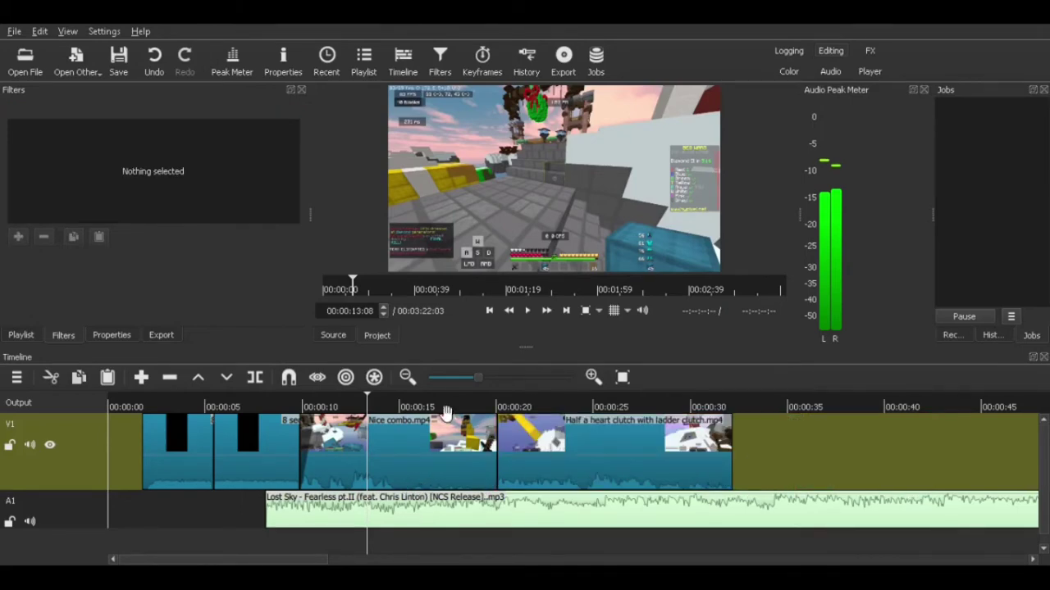
Play the cut between the two gameplay clips, starting from about 00:00:19:00.
click(479, 405)
key(space)
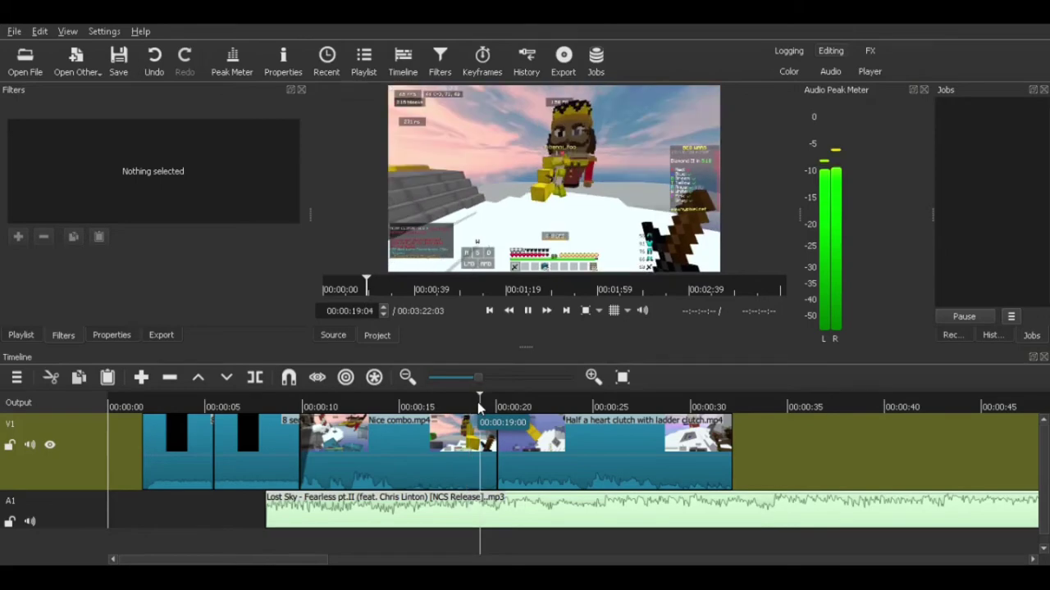
key(space)
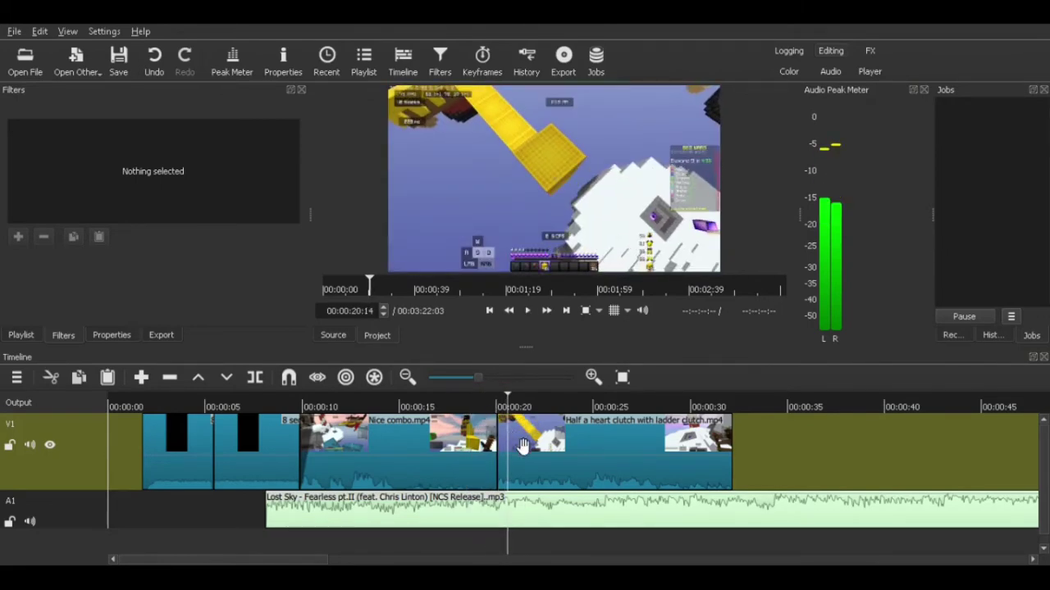
Reposition Half a heart clutch with ladder clutch.mp4 with a short gap after Nice combo.mp4 and play across the gap.
drag(523, 445, 656, 433)
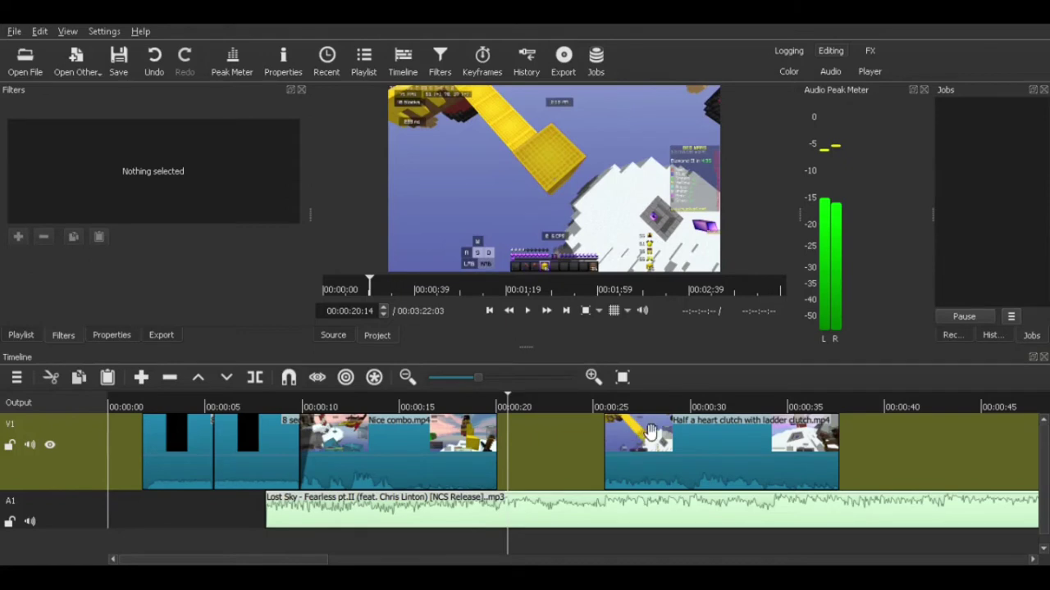
click(684, 432)
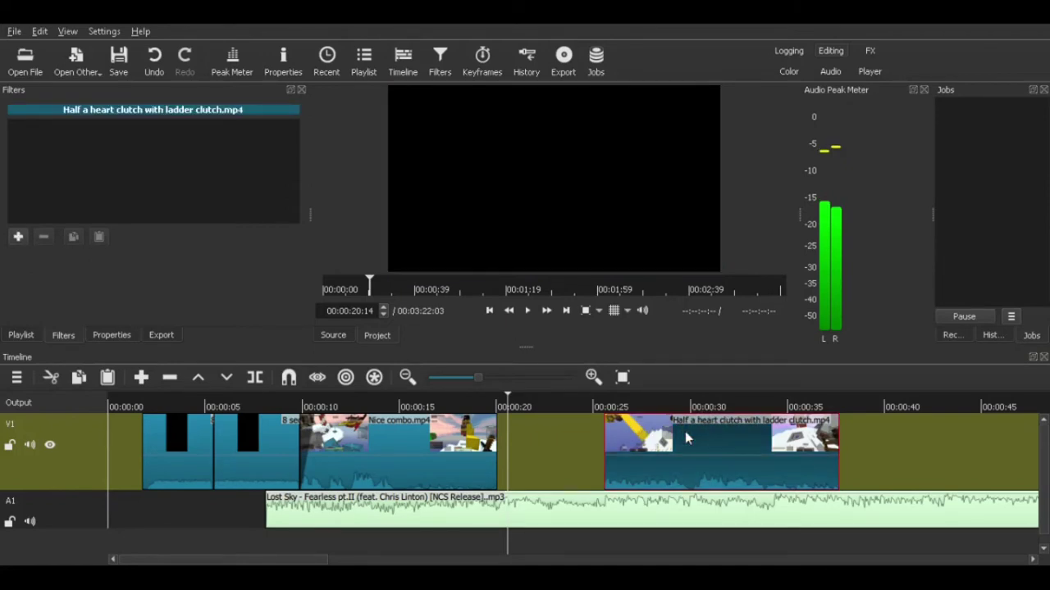
drag(685, 432, 578, 411)
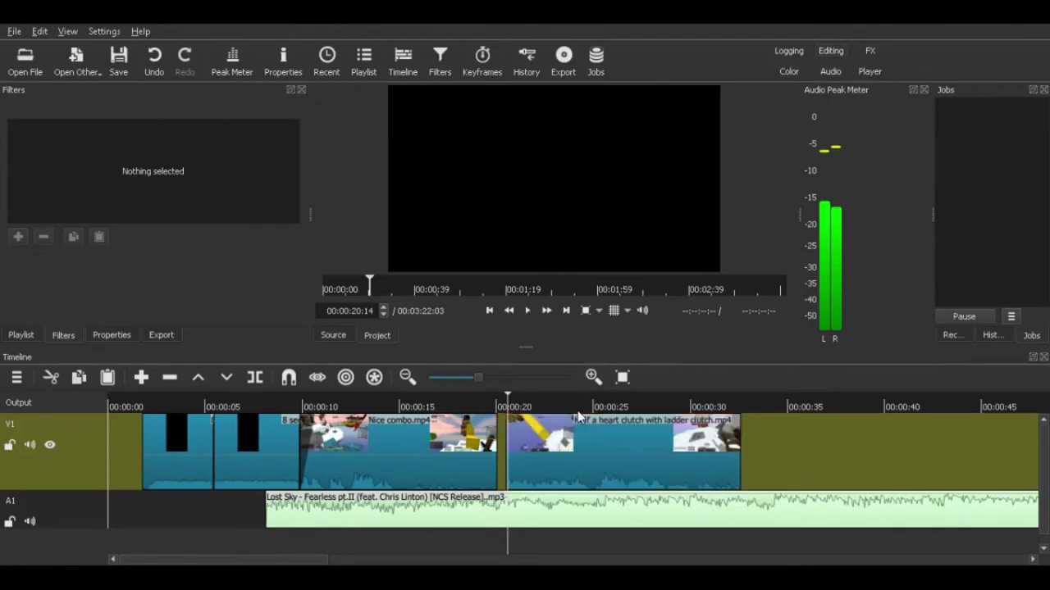
click(489, 392)
key(space)
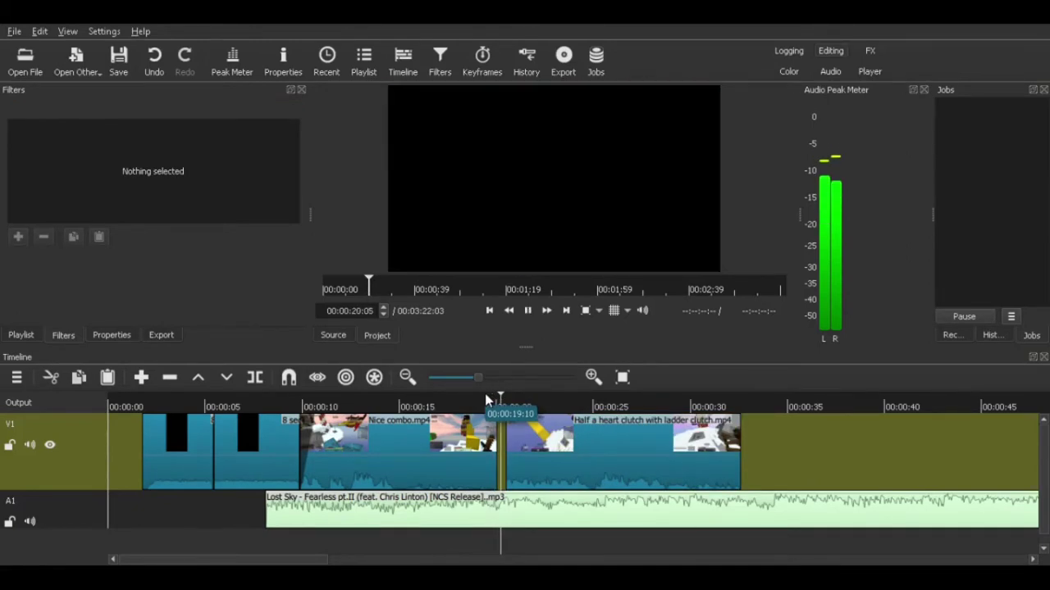
key(space)
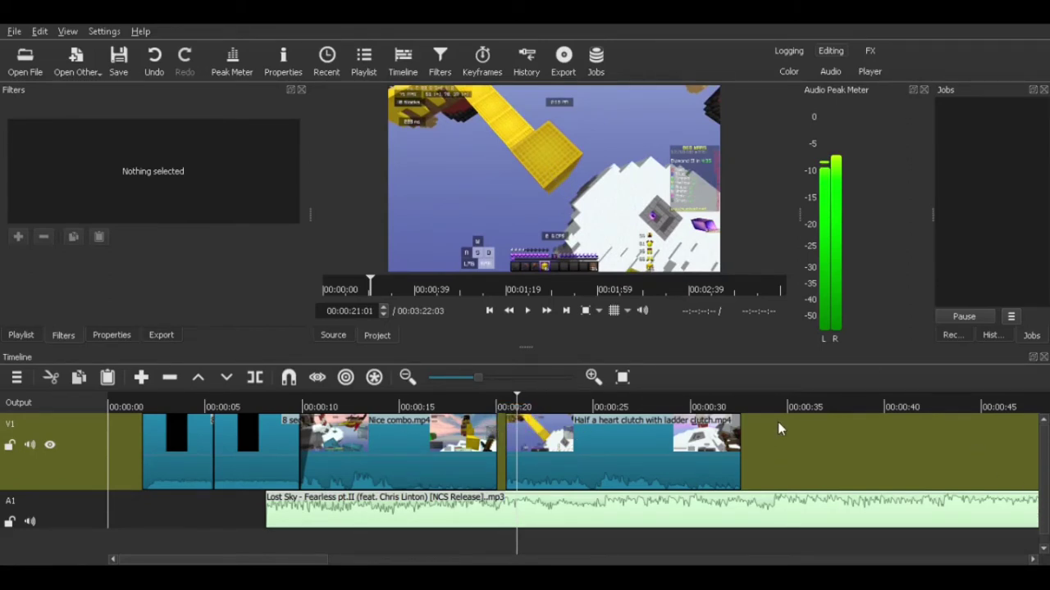
Mute track V1 and play Half a heart clutch with ladder clutch.mp4 from just before its start to check that only the song is heard.
click(592, 435)
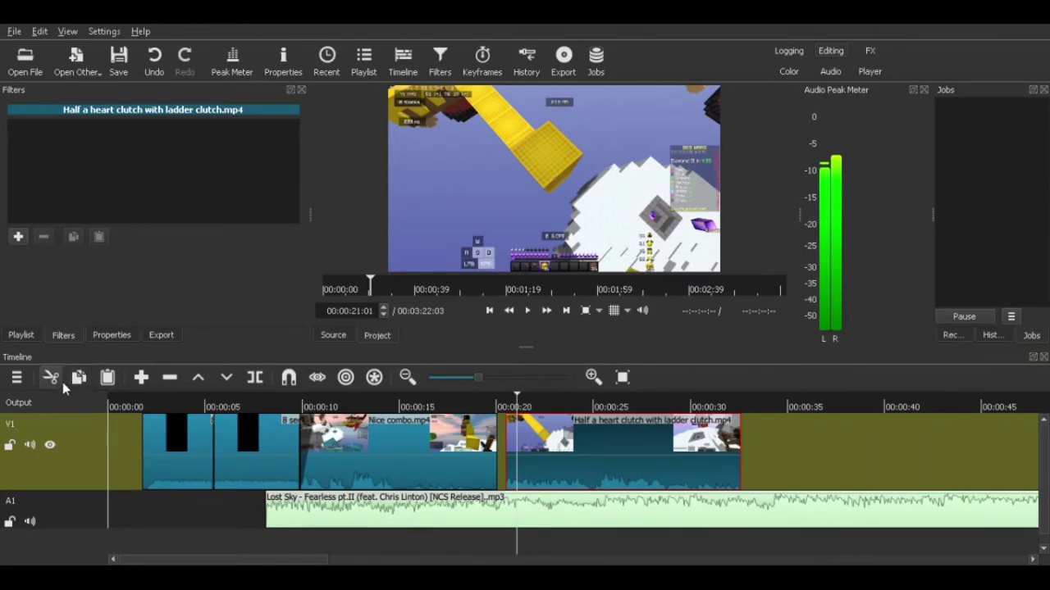
click(29, 445)
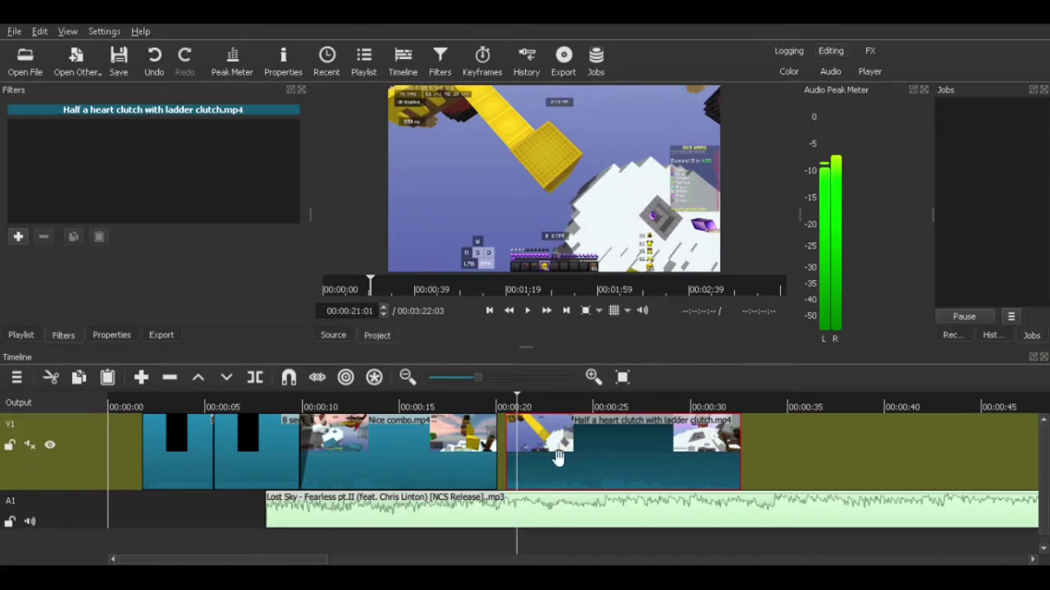
click(499, 405)
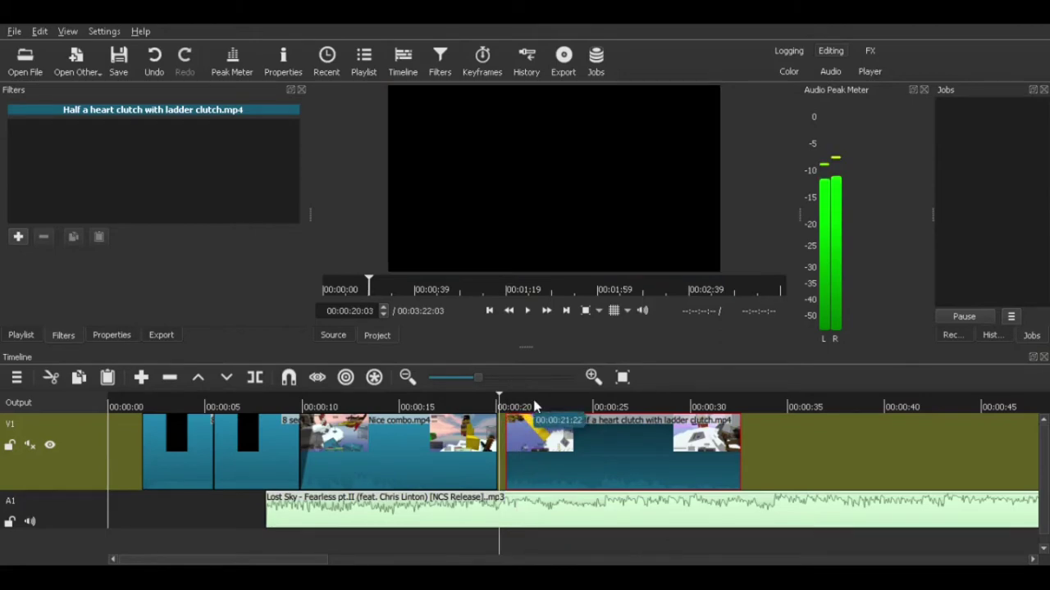
key(space)
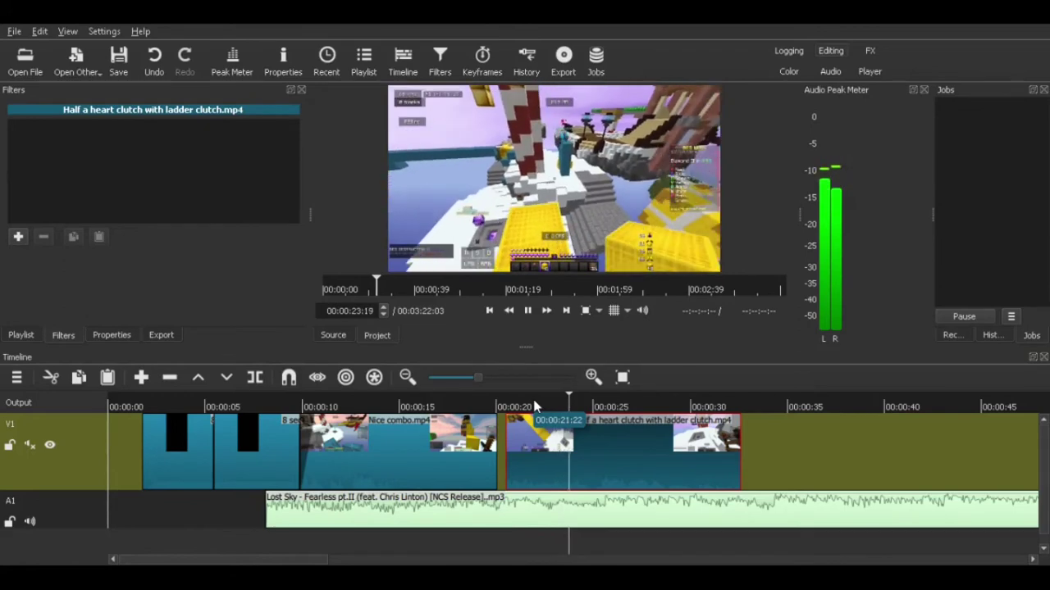
key(space)
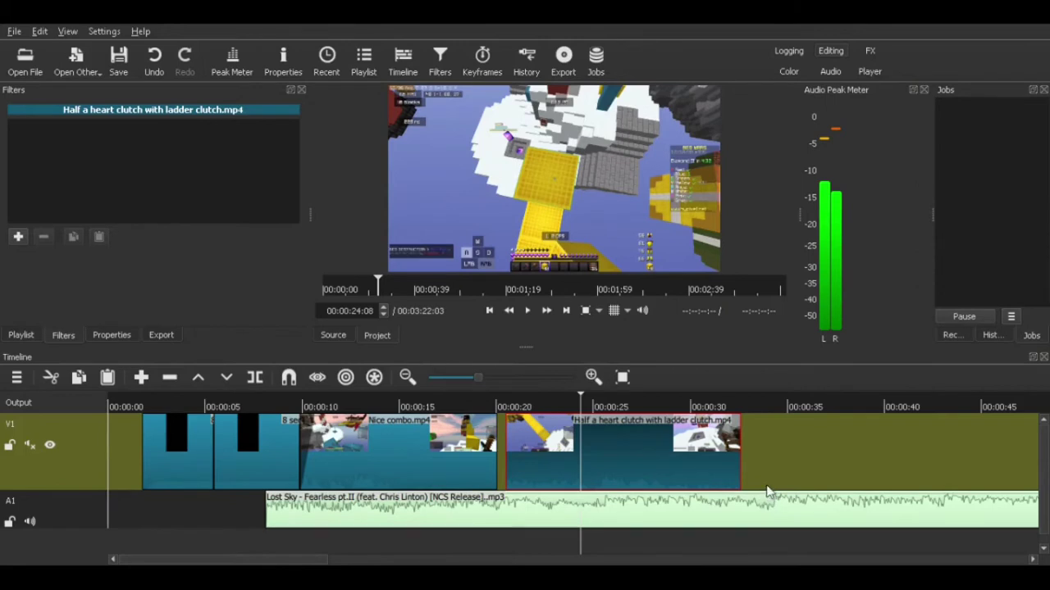
Listen to the song beyond the end of the second gameplay clip, and replay that clip to compare its action with the beat.
click(742, 405)
key(space)
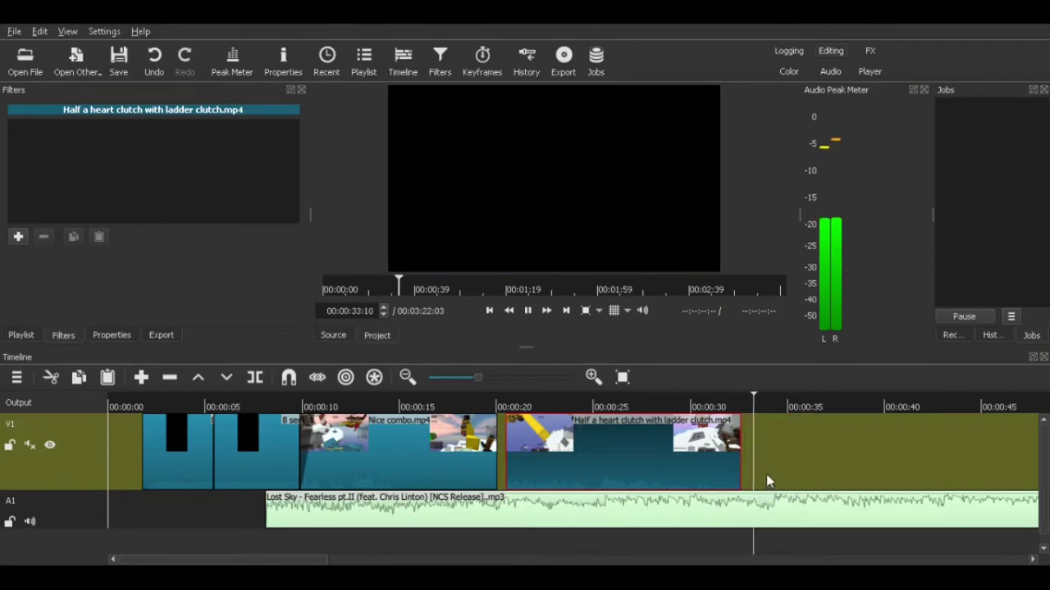
key(space)
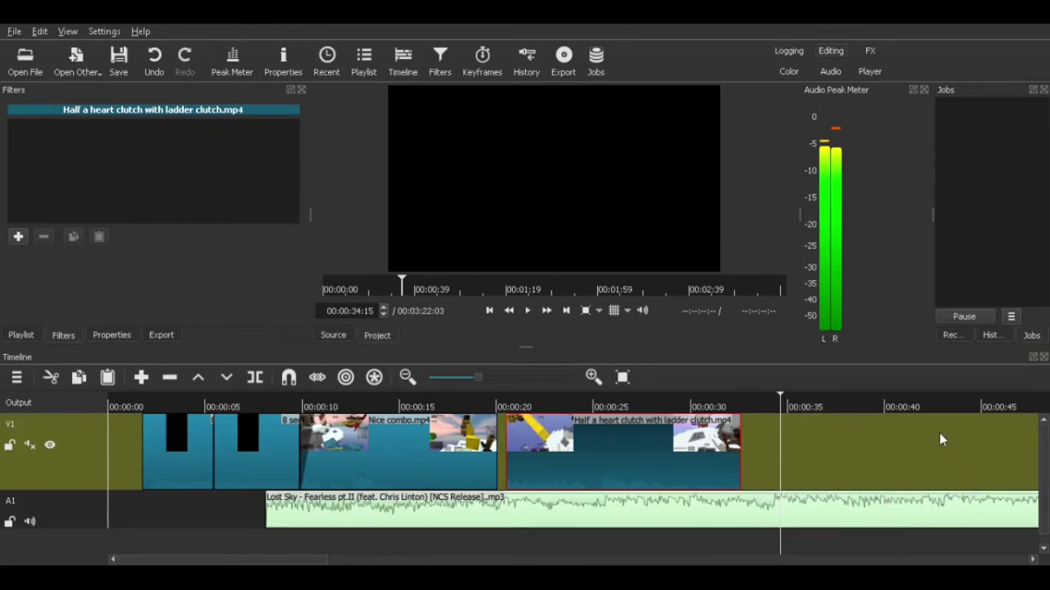
click(918, 407)
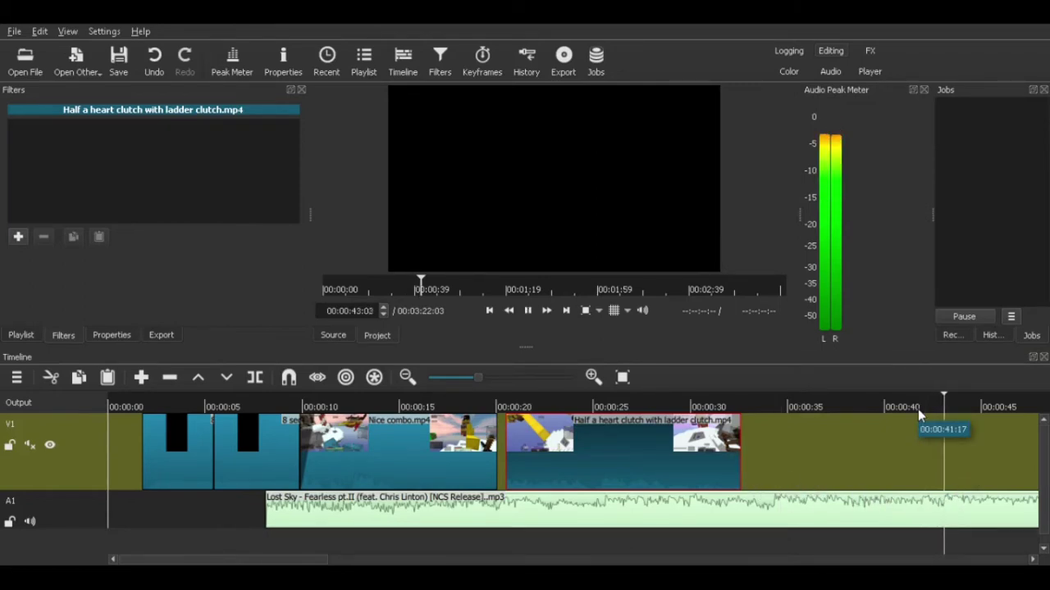
click(763, 408)
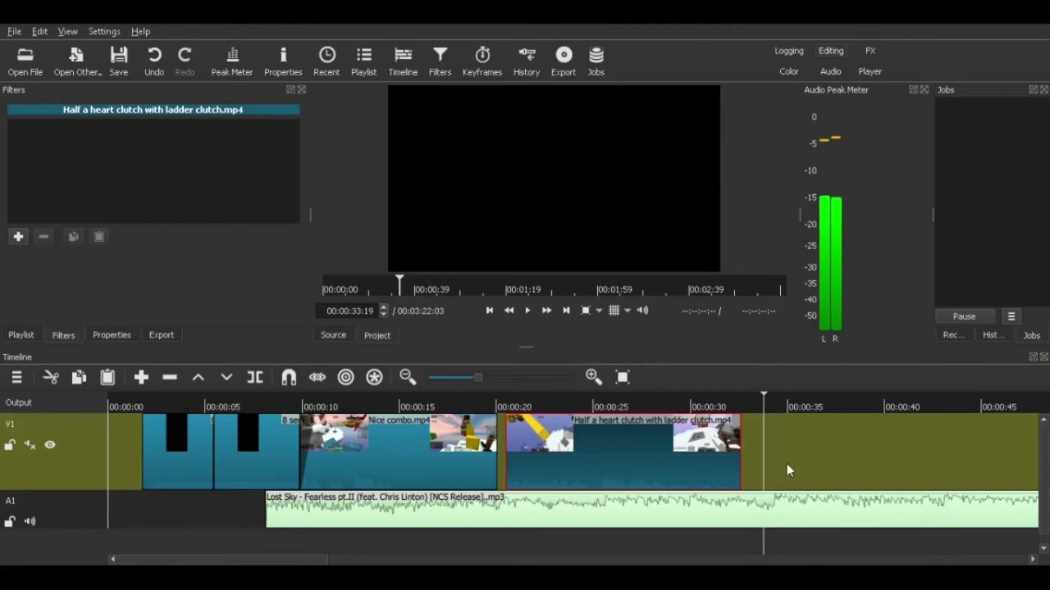
click(529, 407)
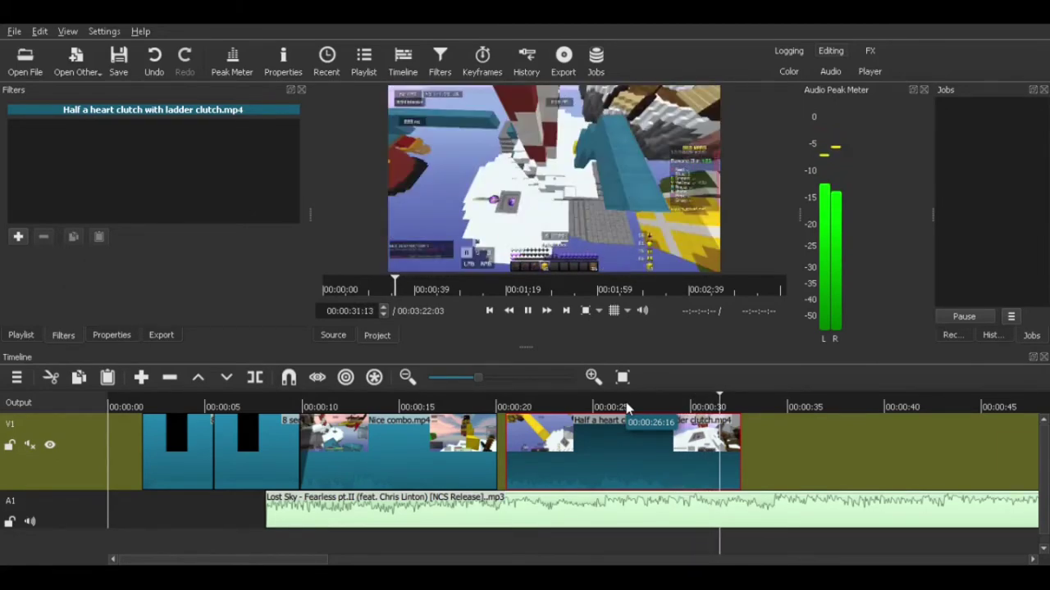
key(space)
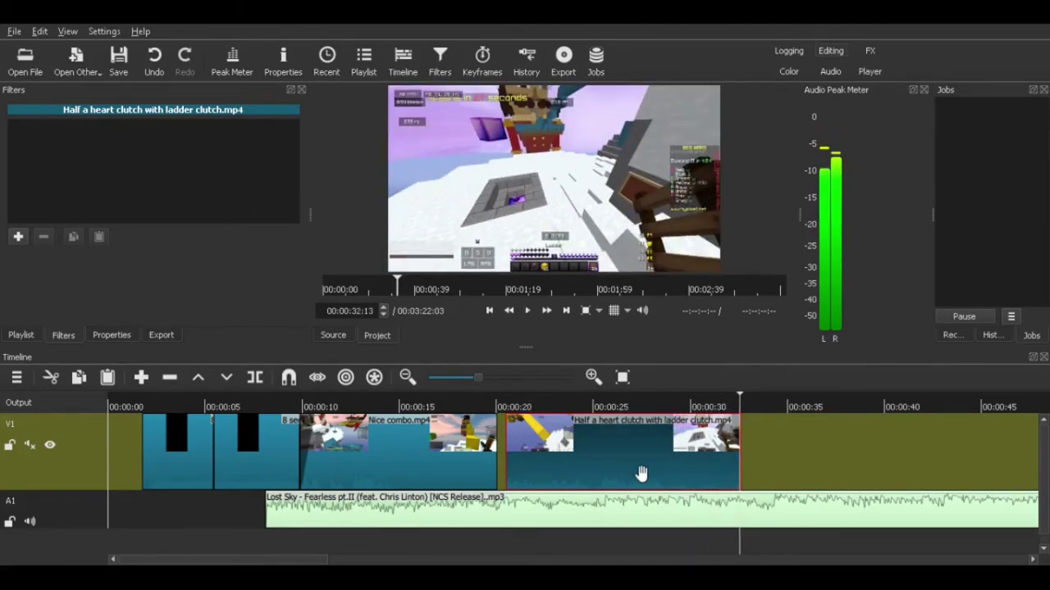
Step back through the last part of Half a heart clutch with ladder clutch.mp4 to 00:00:30:19, examining the fight frame by frame.
click(719, 400)
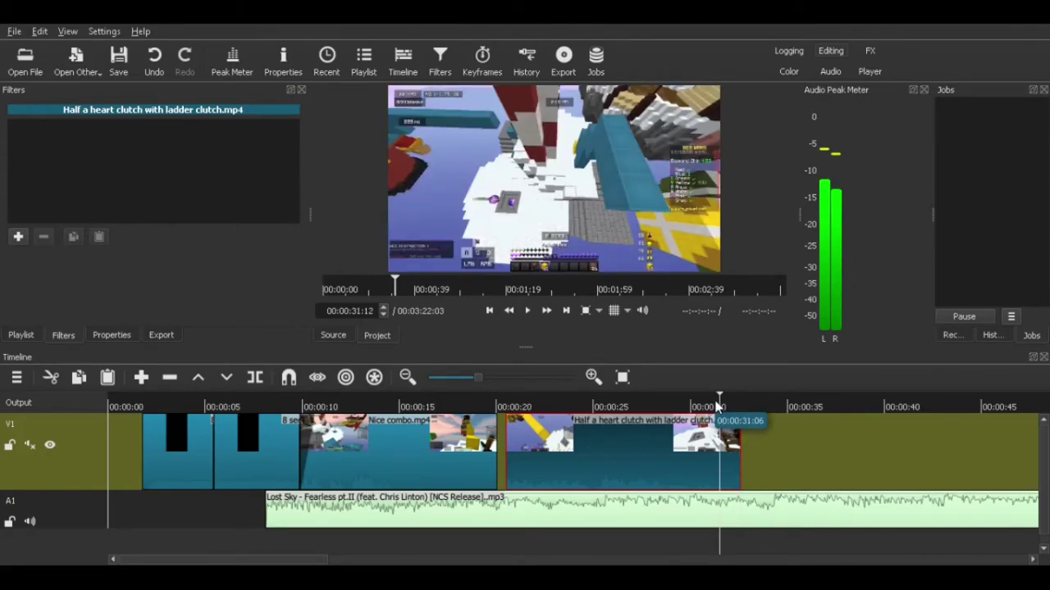
click(717, 402)
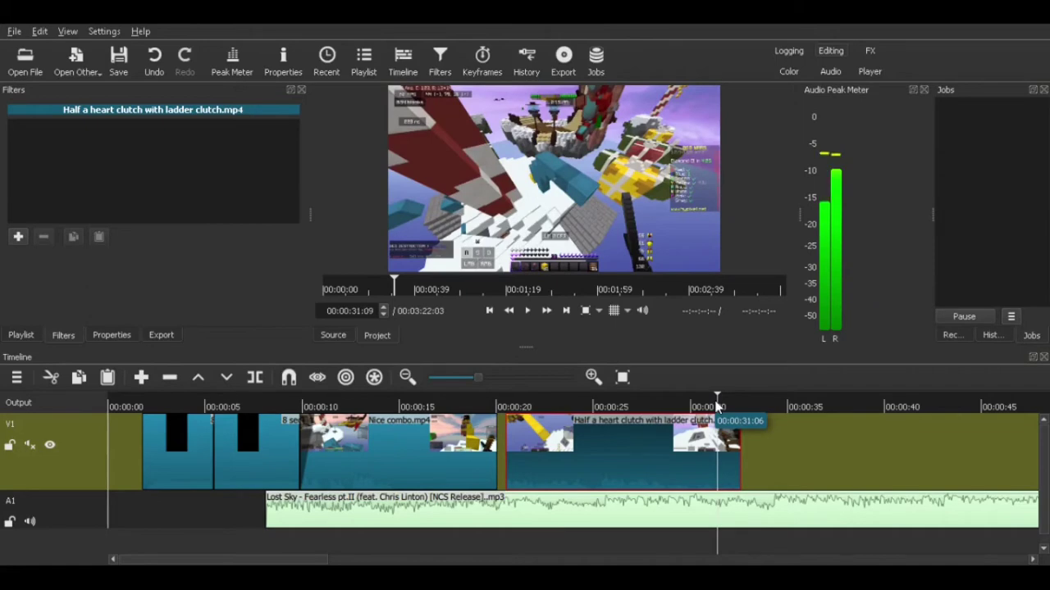
click(715, 402)
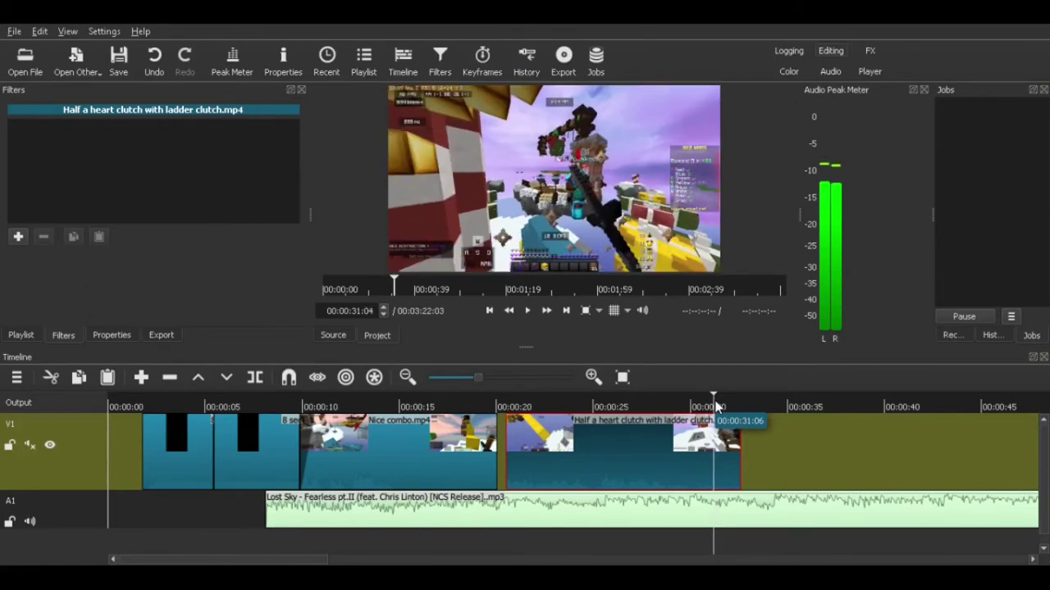
click(713, 402)
key(Left)
key(Left)
key(Left)
key(Left)
key(Left)
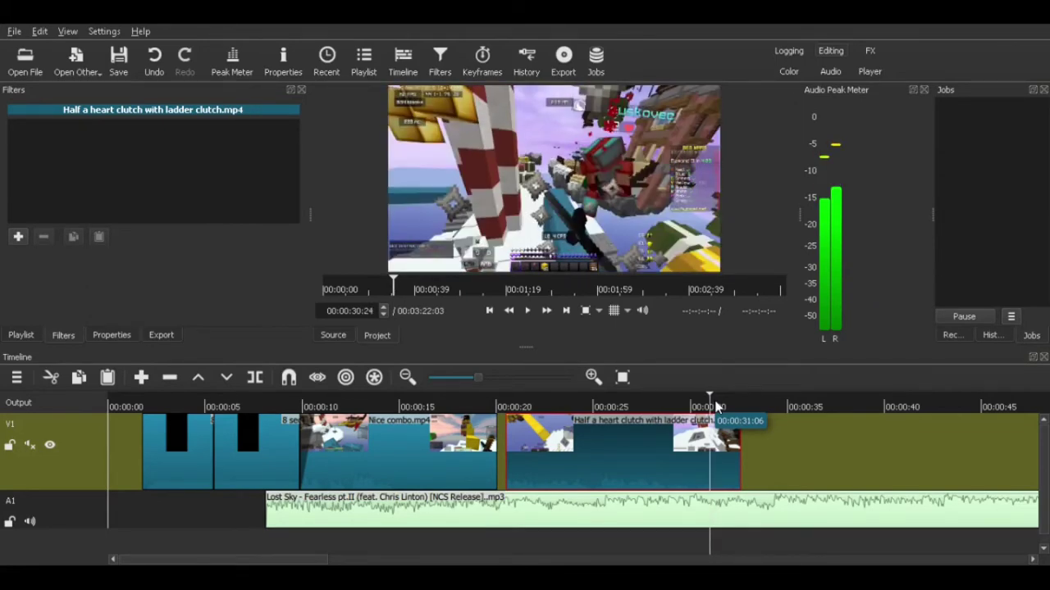
key(Left)
key(Left)
key(Left)
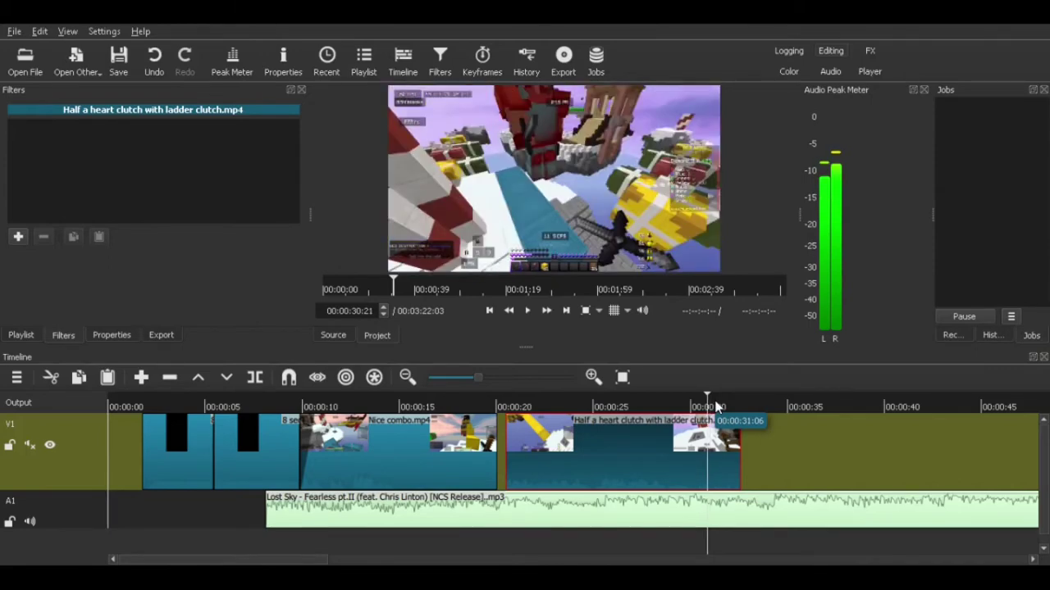
key(Left)
key(Left)
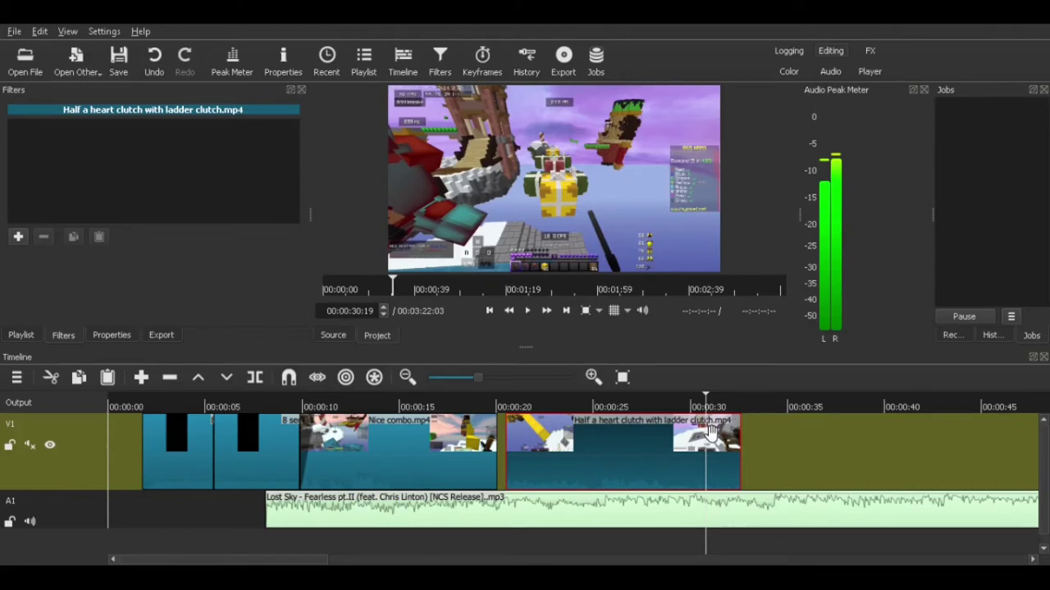
Move Half a heart clutch with ladder clutch.mp4 to start at about 24 seconds and play it against the song from about 00:00:30:13.
drag(710, 430, 766, 424)
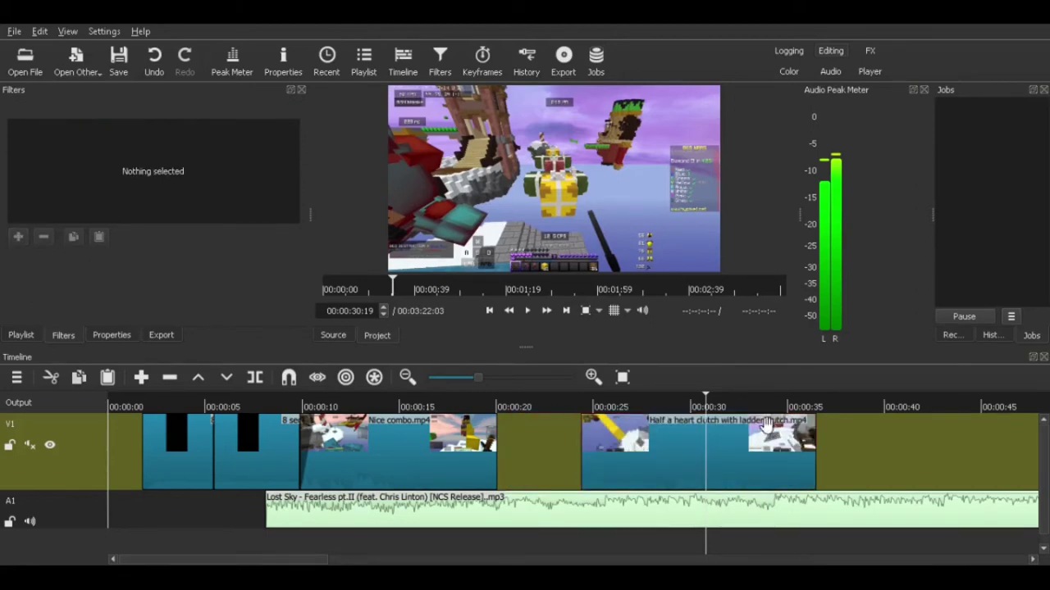
click(702, 402)
key(space)
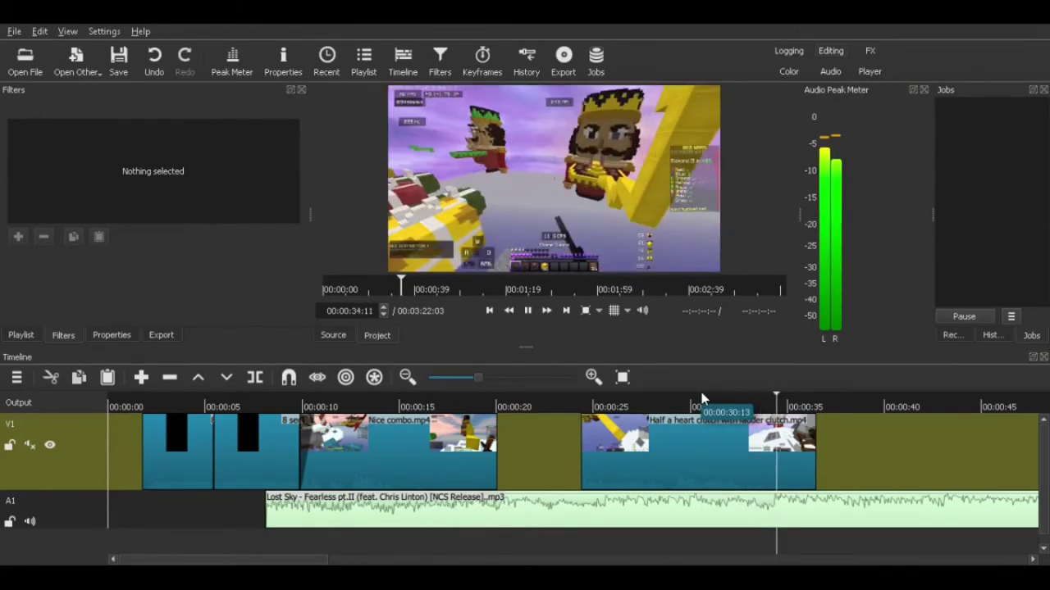
key(space)
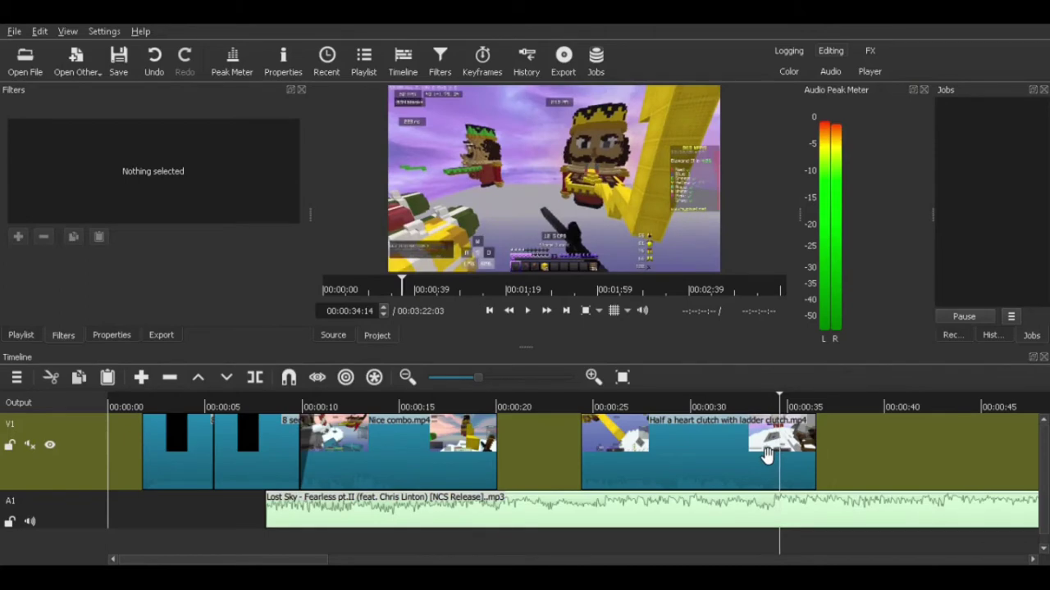
Shift Half a heart clutch with ladder clutch.mp4 25 frames earlier and play its ending from about 00:00:32:22 to check the sync.
drag(754, 464, 737, 456)
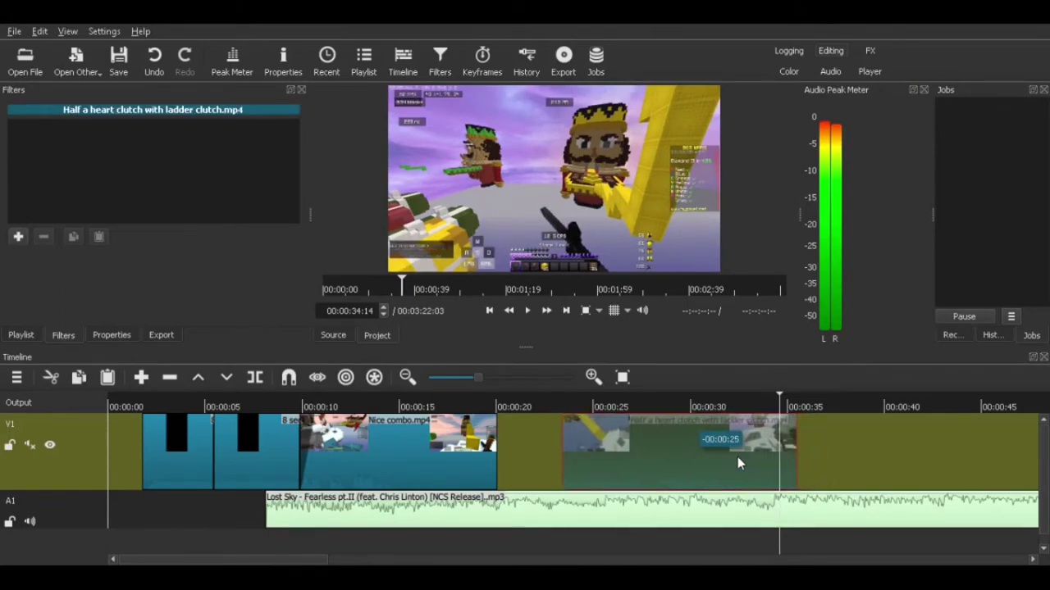
click(747, 401)
key(space)
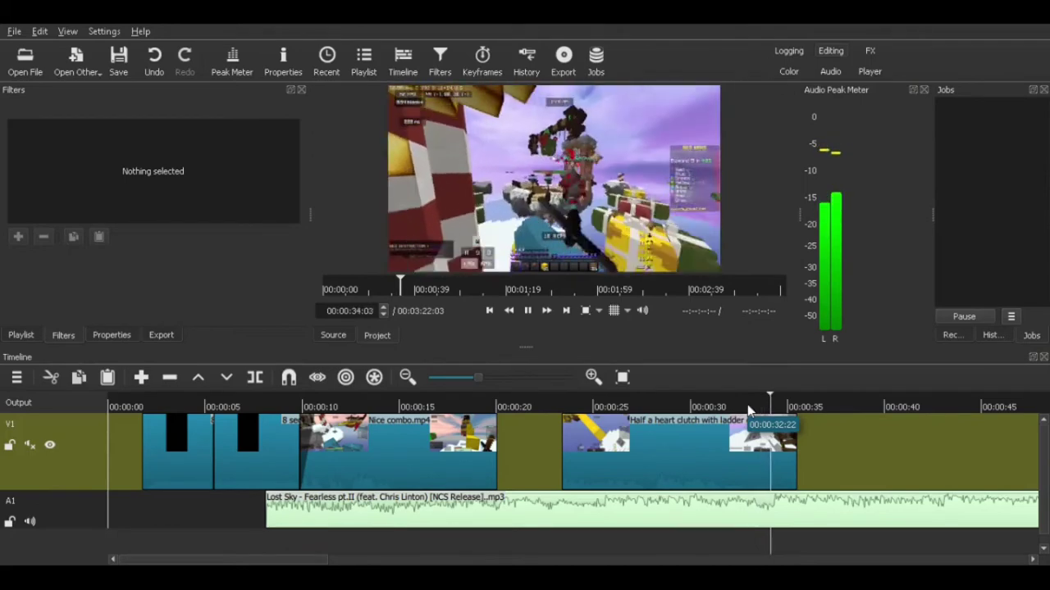
key(space)
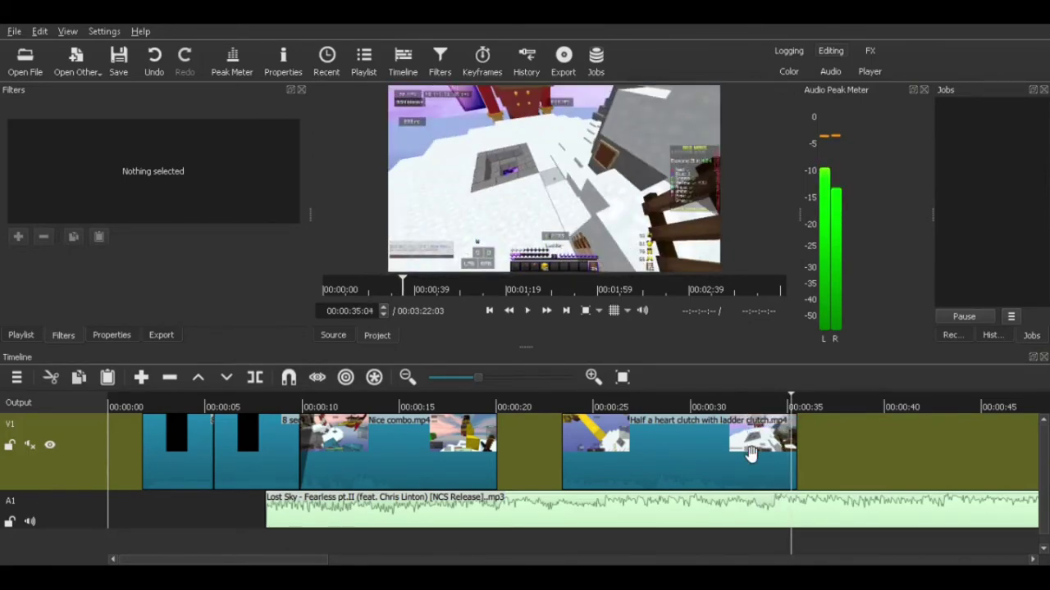
Shift Half a heart clutch with ladder clutch.mp4 another 24 frames earlier and play its final seconds against the song.
drag(738, 451, 715, 448)
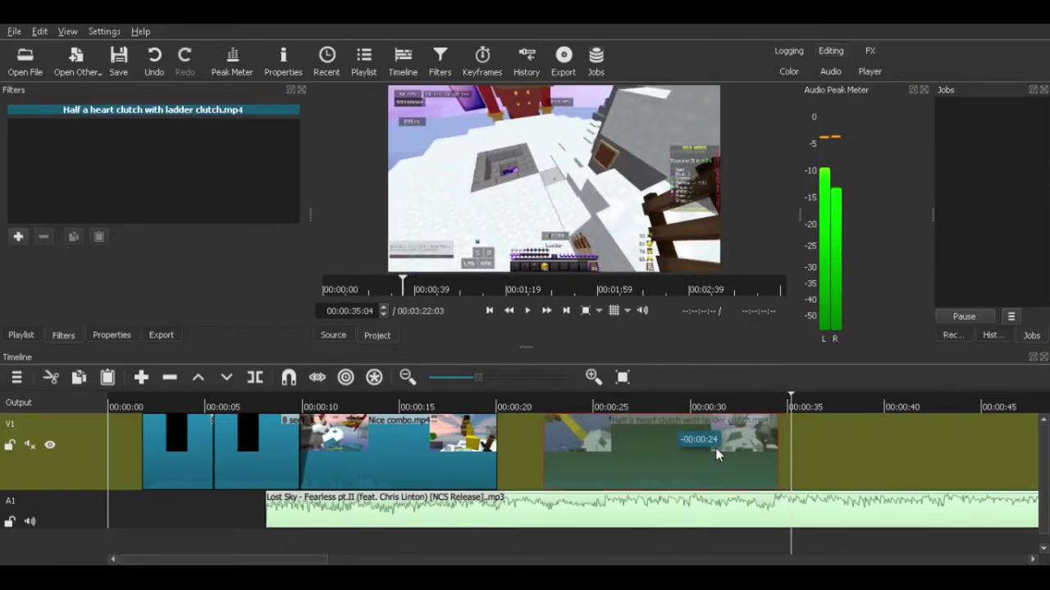
click(719, 402)
key(space)
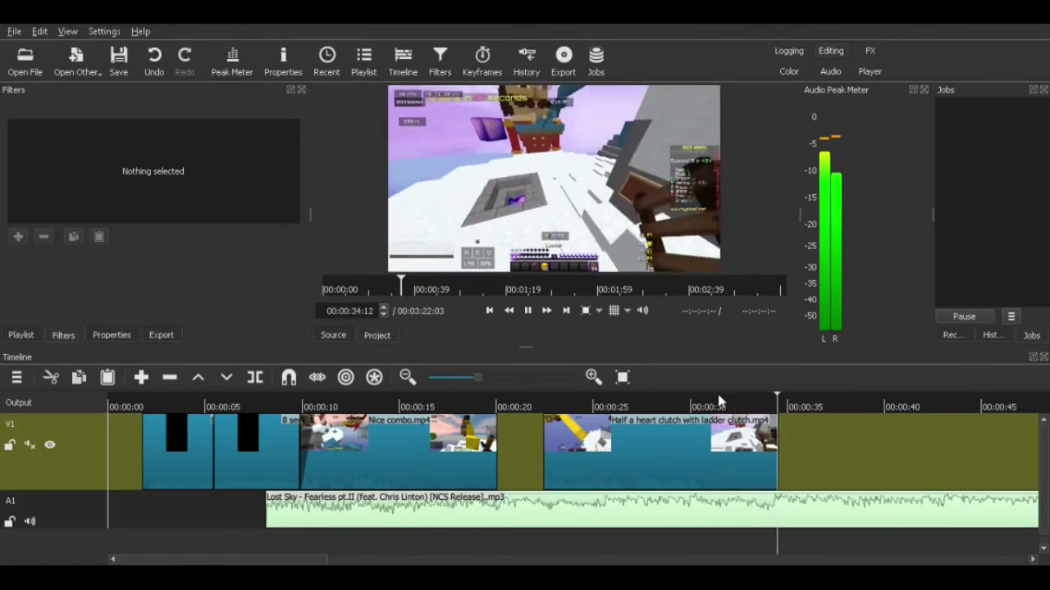
key(space)
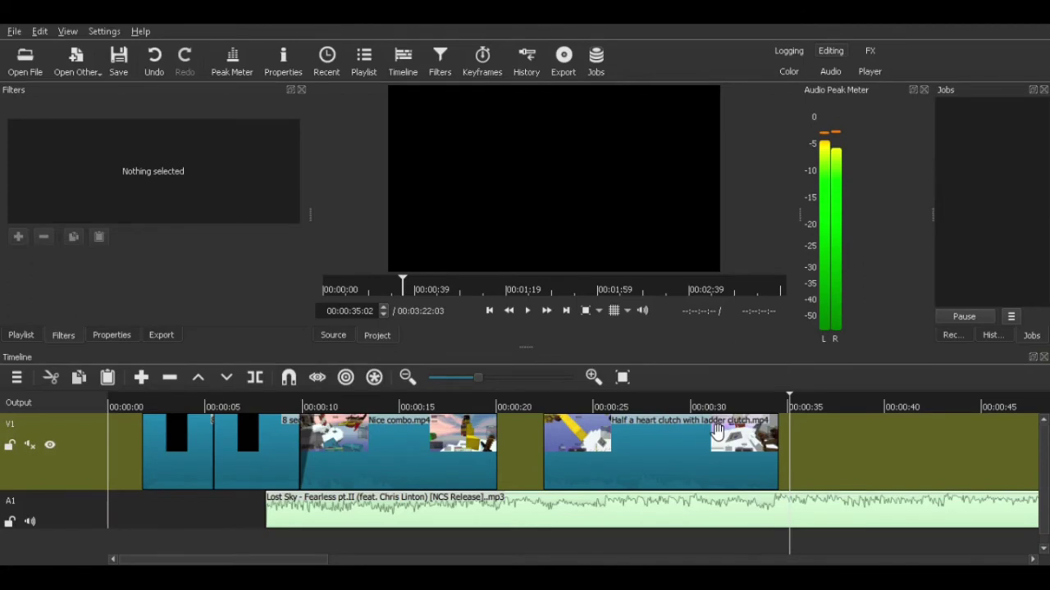
Move Half a heart clutch with ladder clutch.mp4 about one second later and replay its ending with the song.
drag(726, 433, 745, 434)
click(738, 407)
key(space)
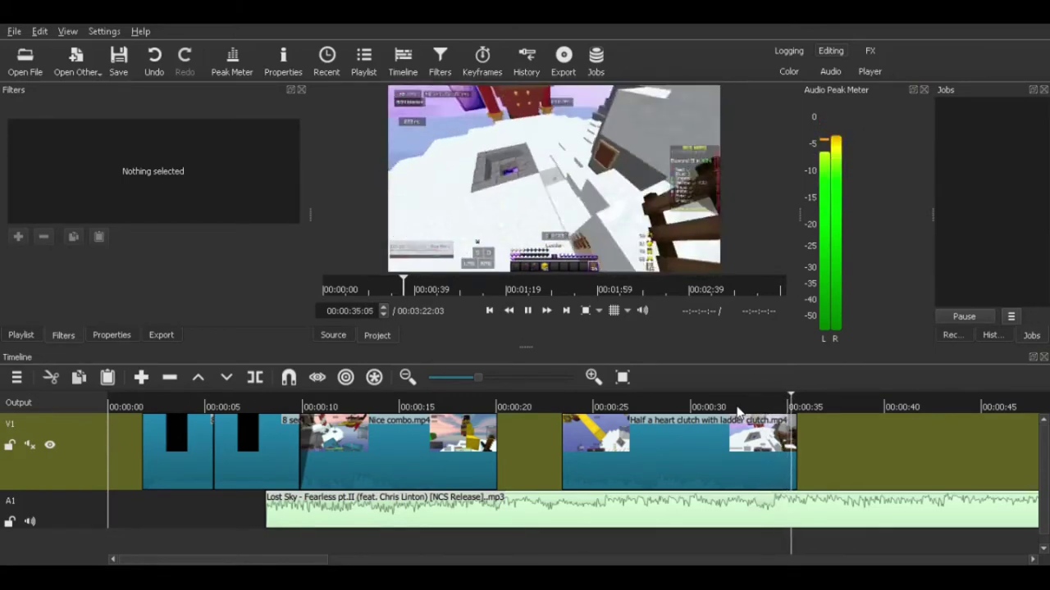
key(space)
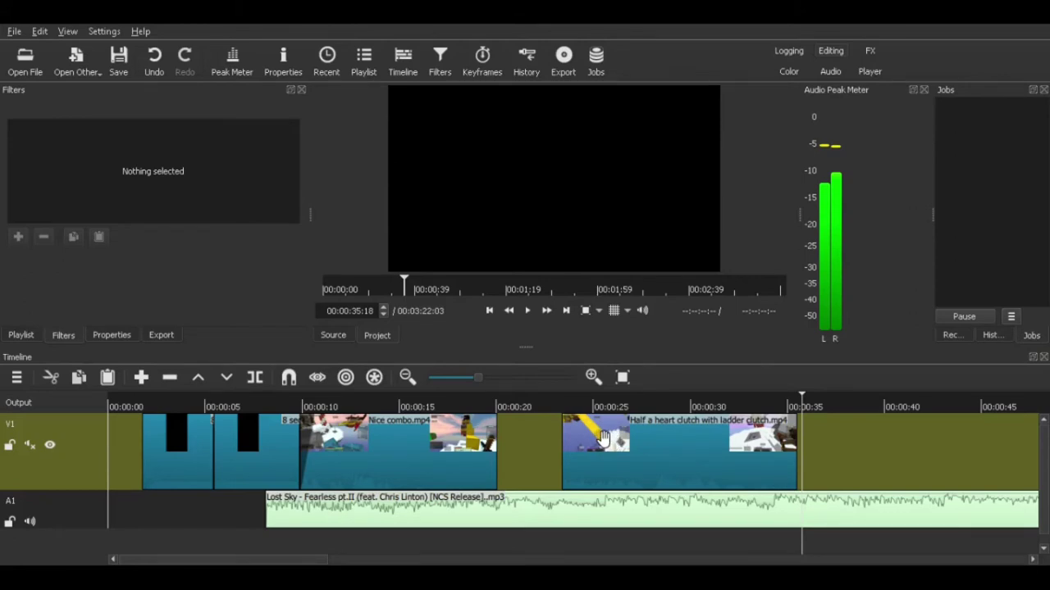
Move Half a heart clutch with ladder clutch.mp4 to start at about 21 seconds and play it from 00:00:29:16.
drag(572, 439, 527, 438)
click(684, 403)
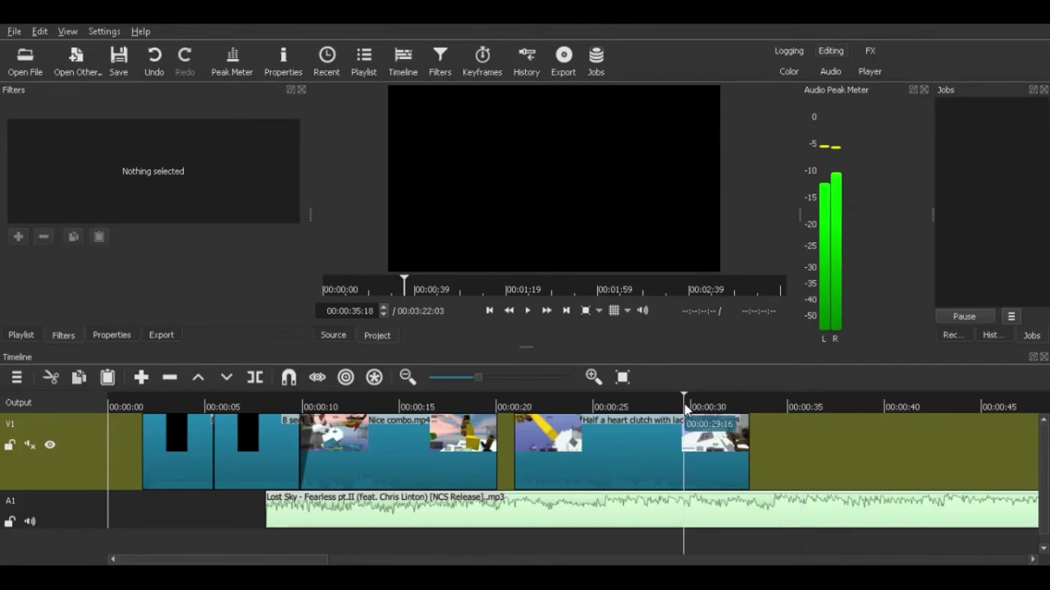
key(space)
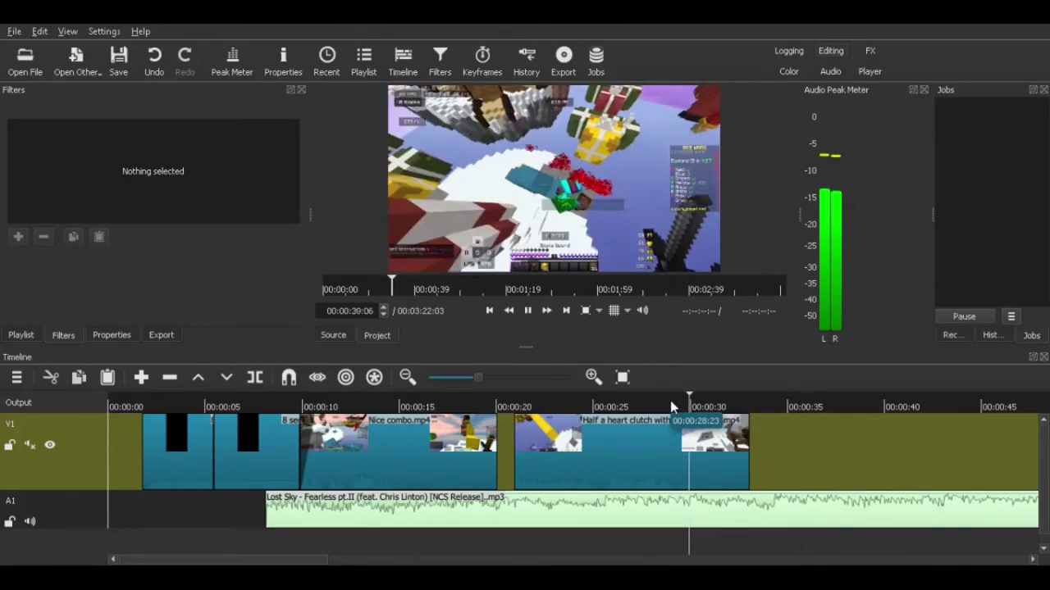
Split Half a heart clutch with ladder clutch.mp4 at 00:00:31:24, move its ending about half a second later, and play the transition.
key(space)
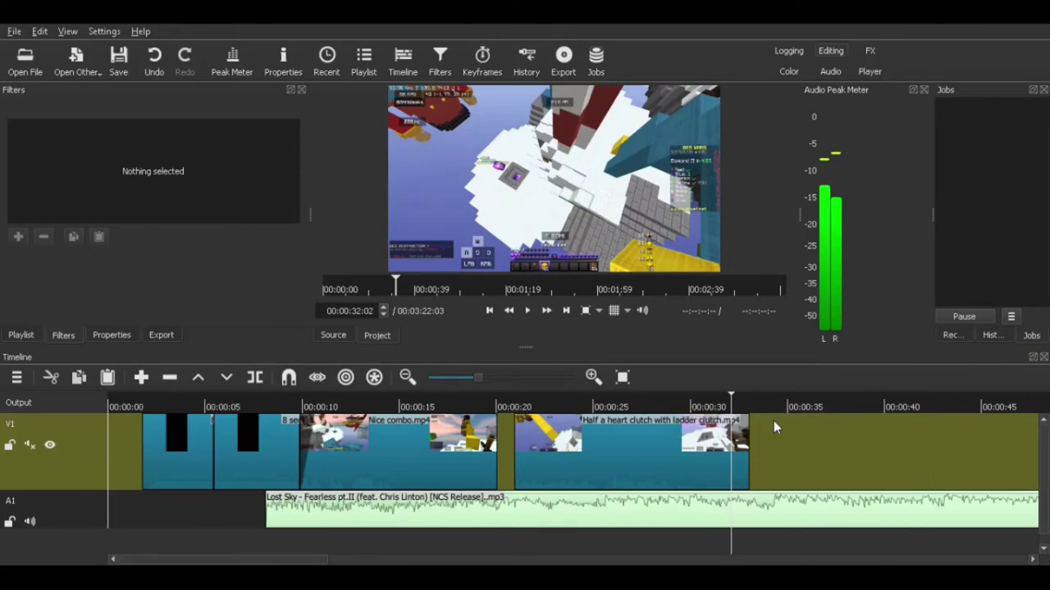
key(Left)
key(Left)
key(Left)
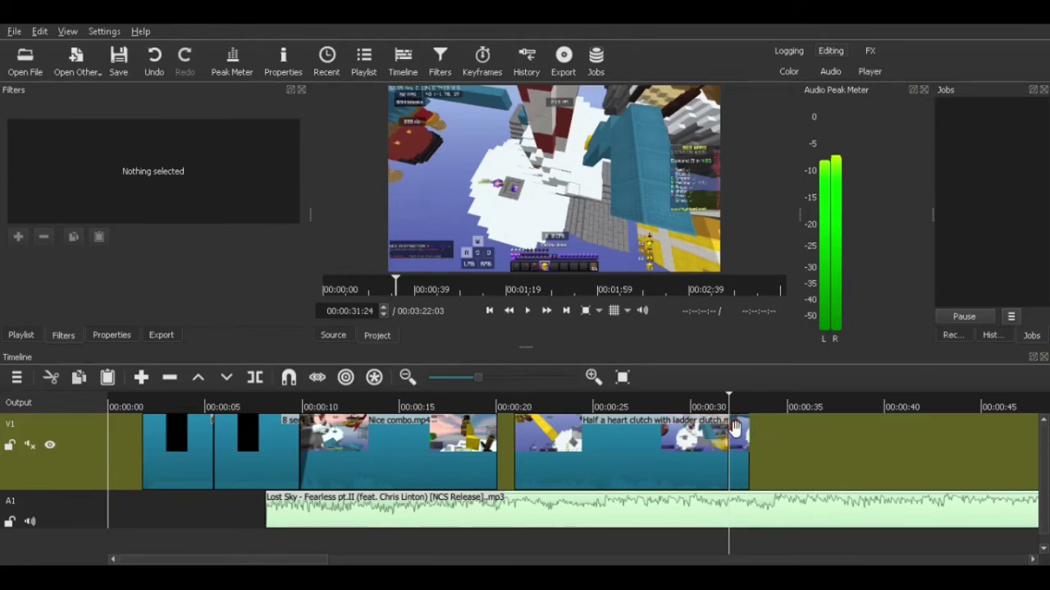
mouse_move(736, 427)
mouse_down()
mouse_move(705, 433)
mouse_move(746, 435)
mouse_up()
click(692, 404)
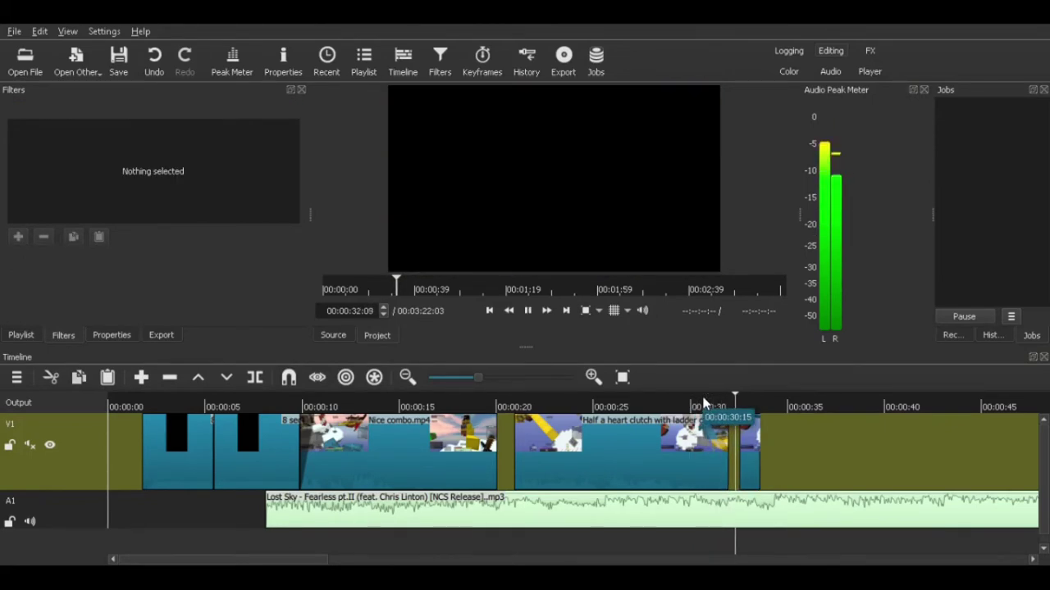
key(space)
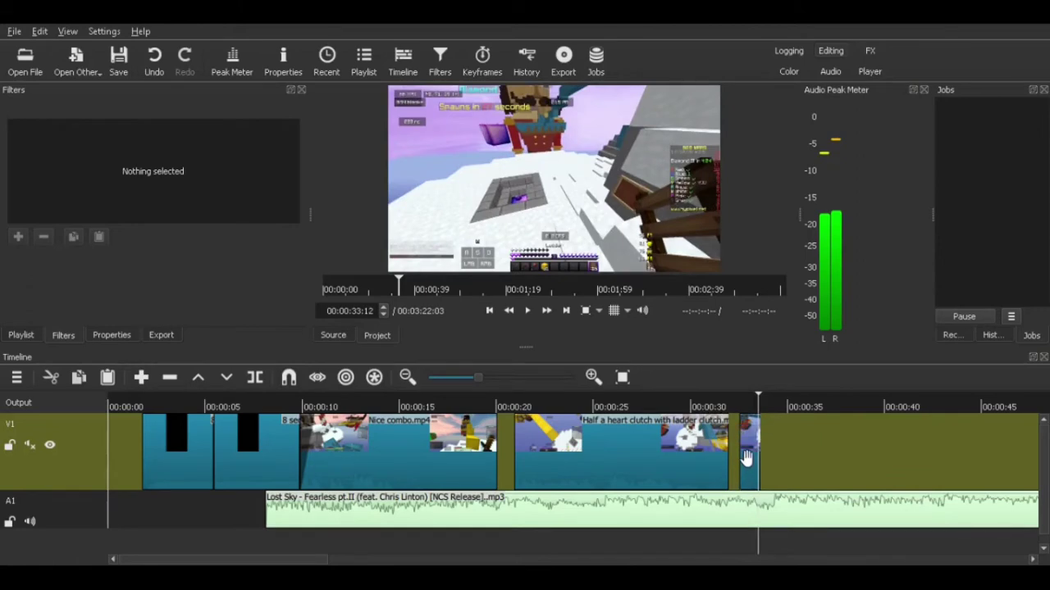
Shift the short ending piece of Half a heart clutch with ladder clutch.mp4 7 frames earlier and play it from about 00:00:31:00.
click(746, 461)
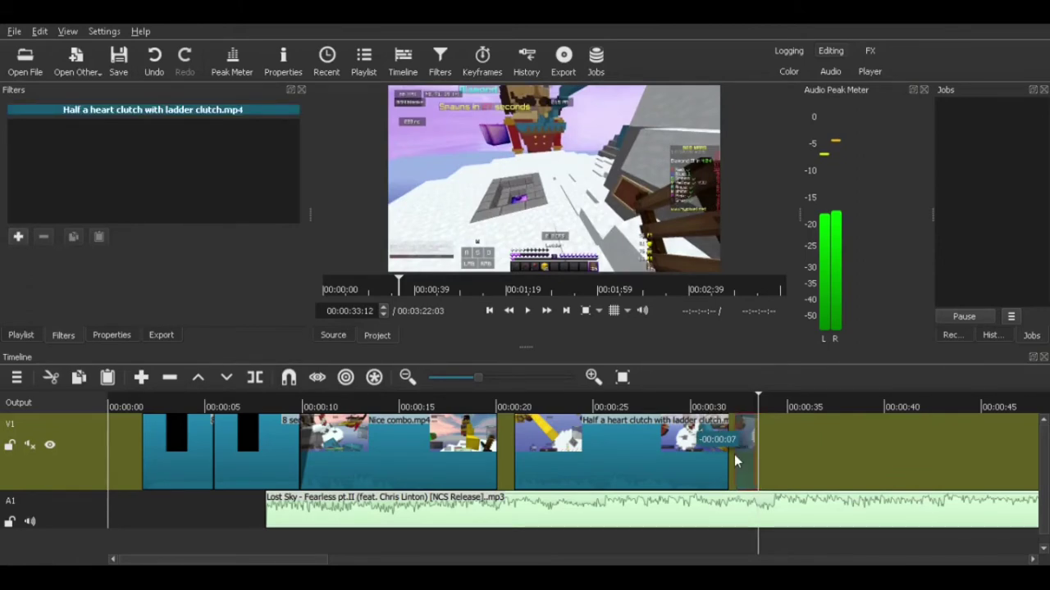
drag(734, 454, 733, 455)
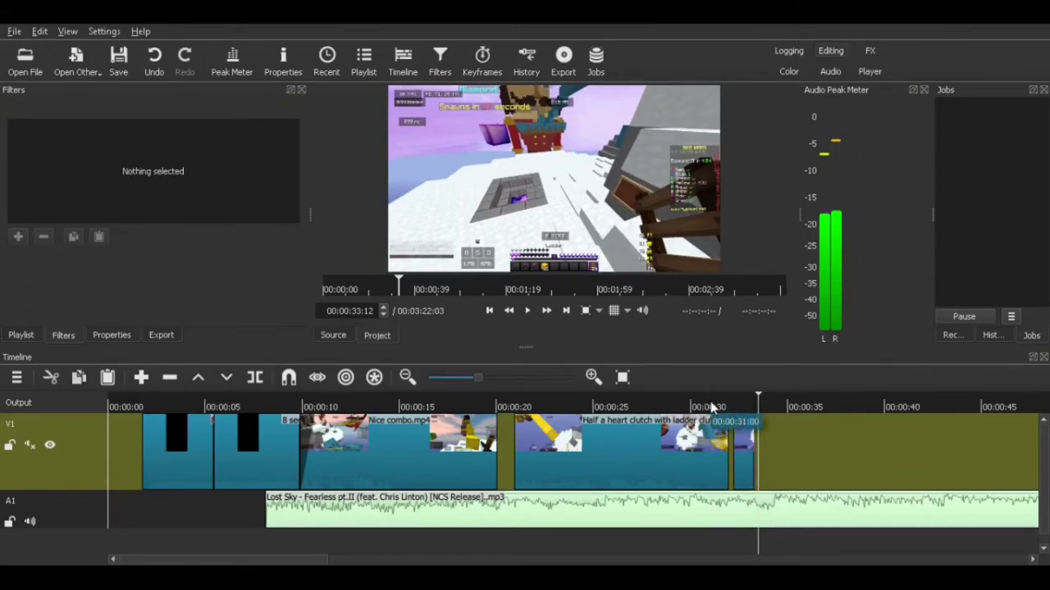
click(711, 401)
key(space)
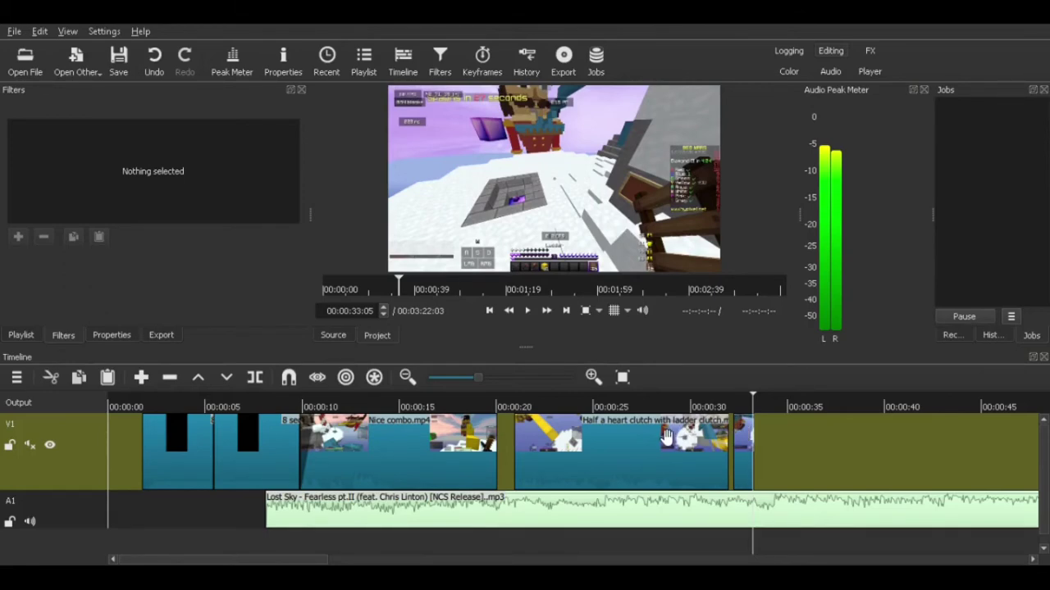
Move both Half a heart clutch with ladder clutch.mp4 pieces about 5 frames later and Nice combo.mp4 about half a second later.
drag(742, 451, 747, 451)
drag(652, 440, 662, 442)
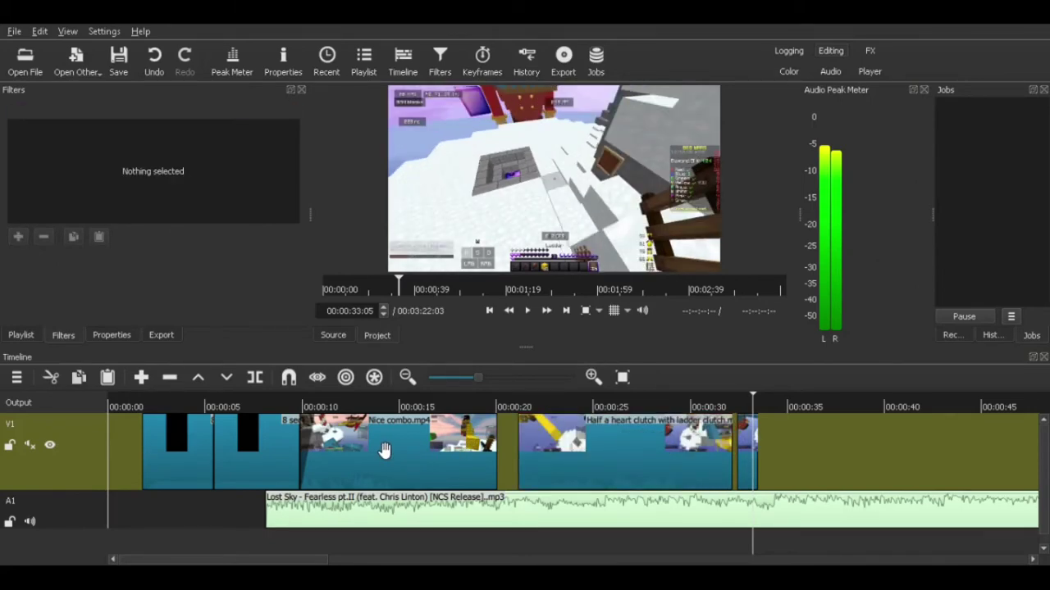
drag(402, 452, 407, 452)
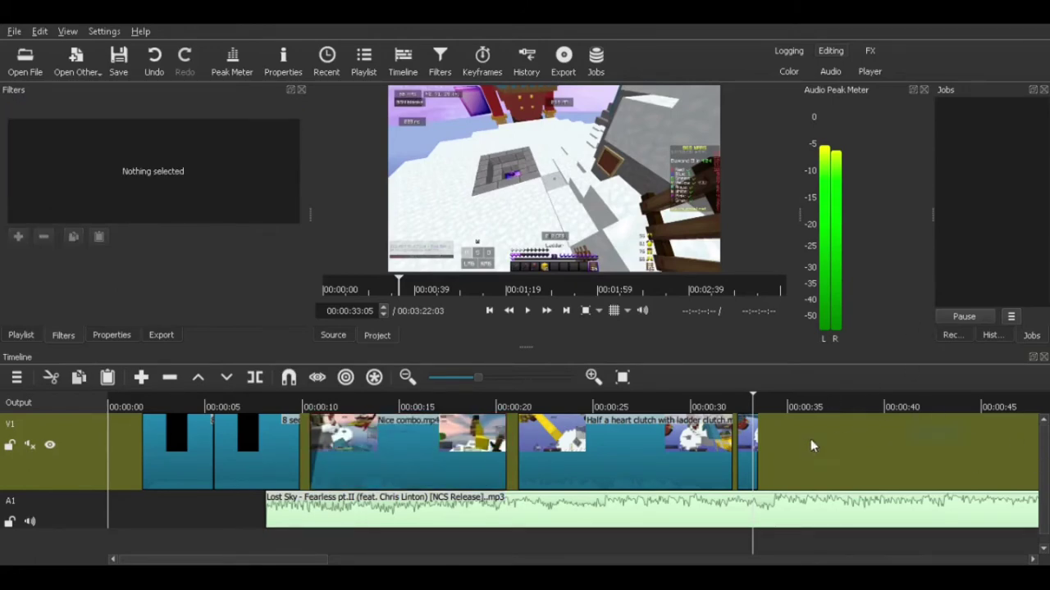
Set the speed of the short ending piece of Half a heart clutch with ladder clutch.mp4 to 0.7x.
click(743, 443)
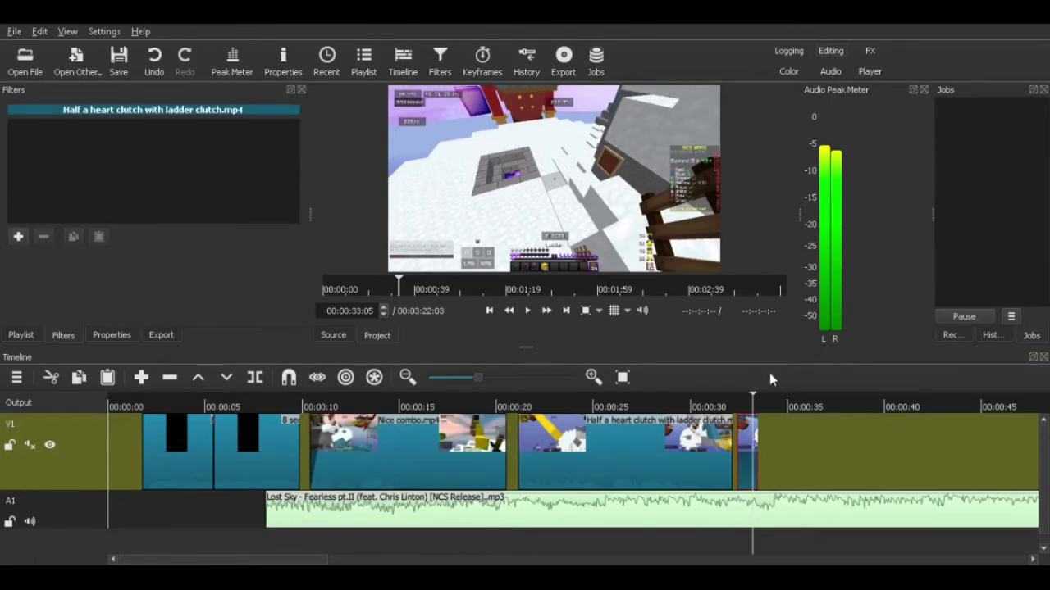
click(106, 340)
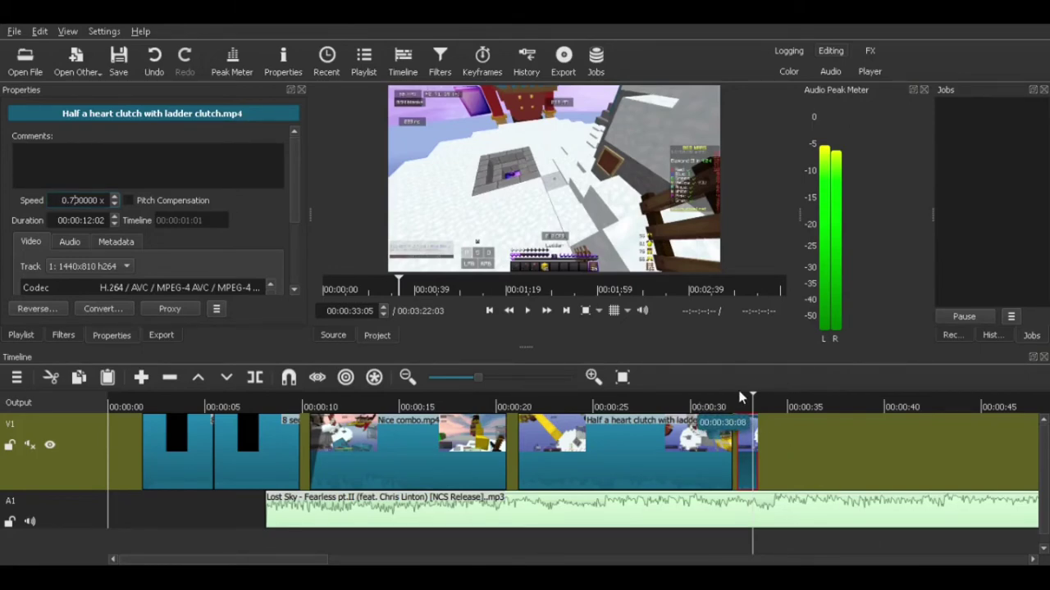
click(506, 310)
key(space)
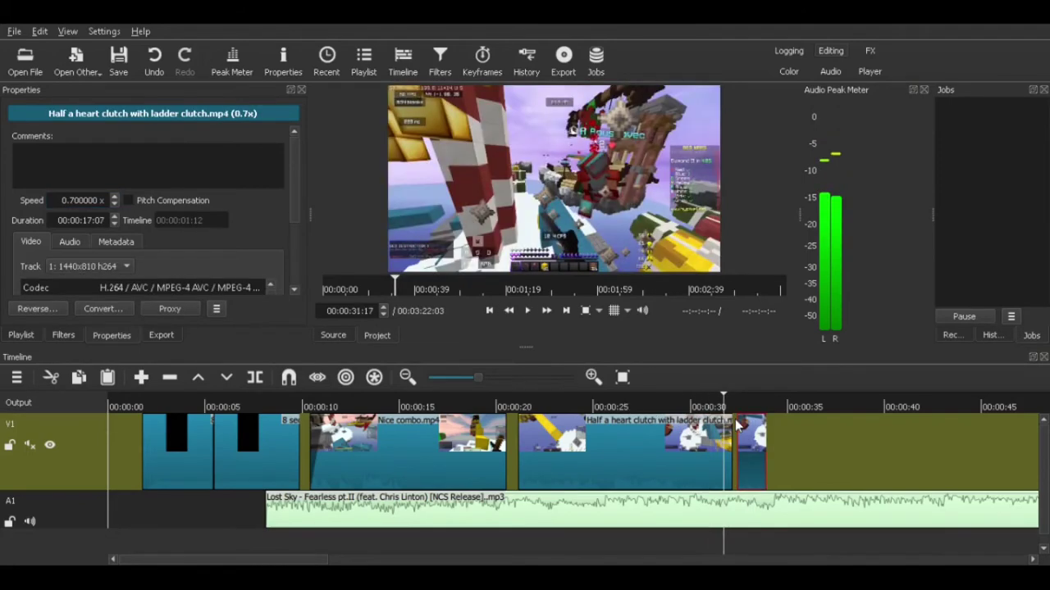
Move the slowed ending piece a few frames later and play it with the song from about 00:00:30.
drag(755, 433, 745, 431)
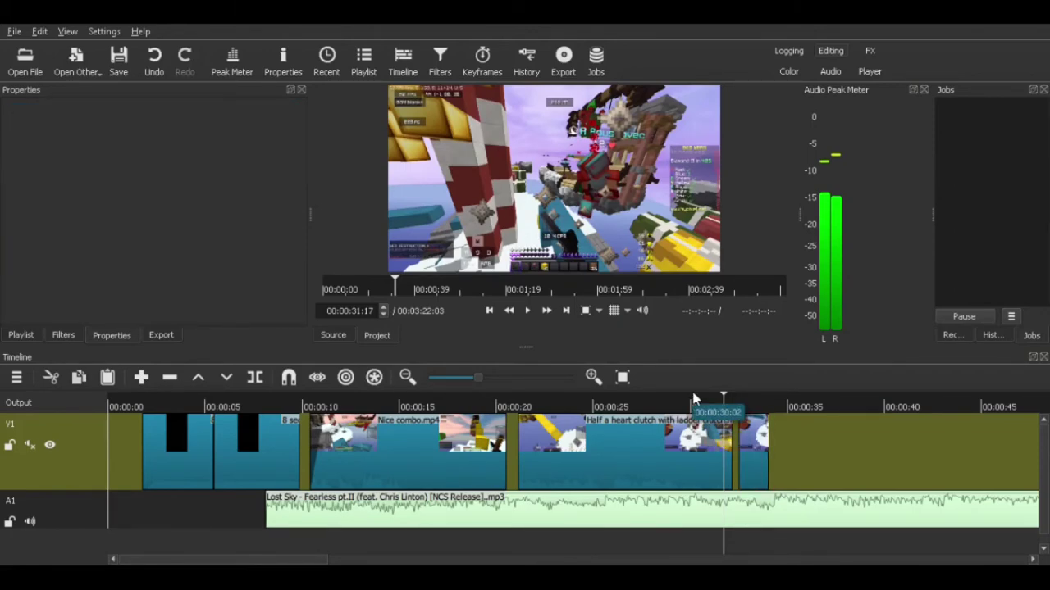
key(space)
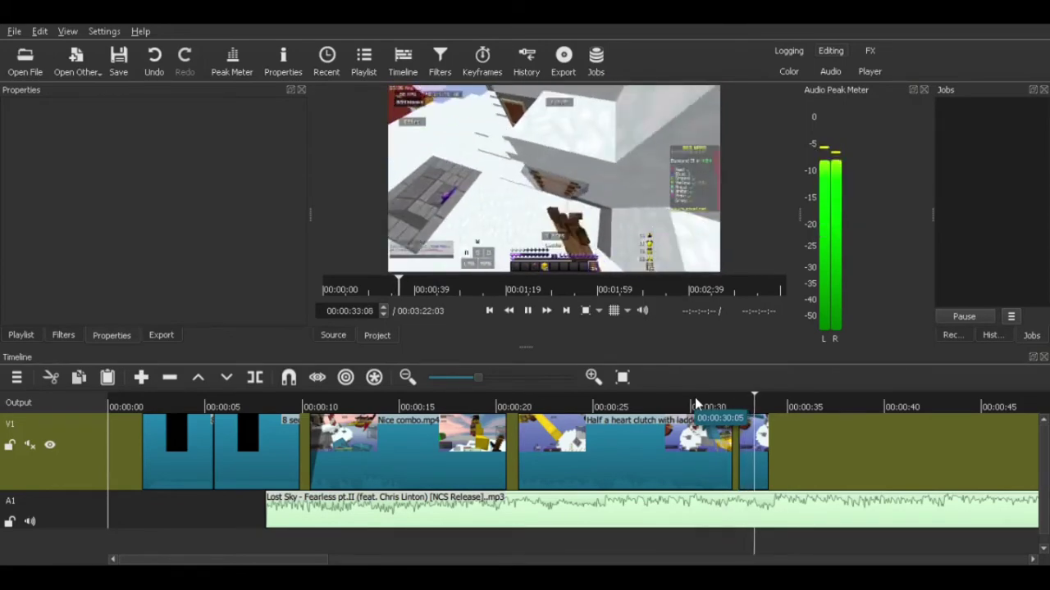
key(space)
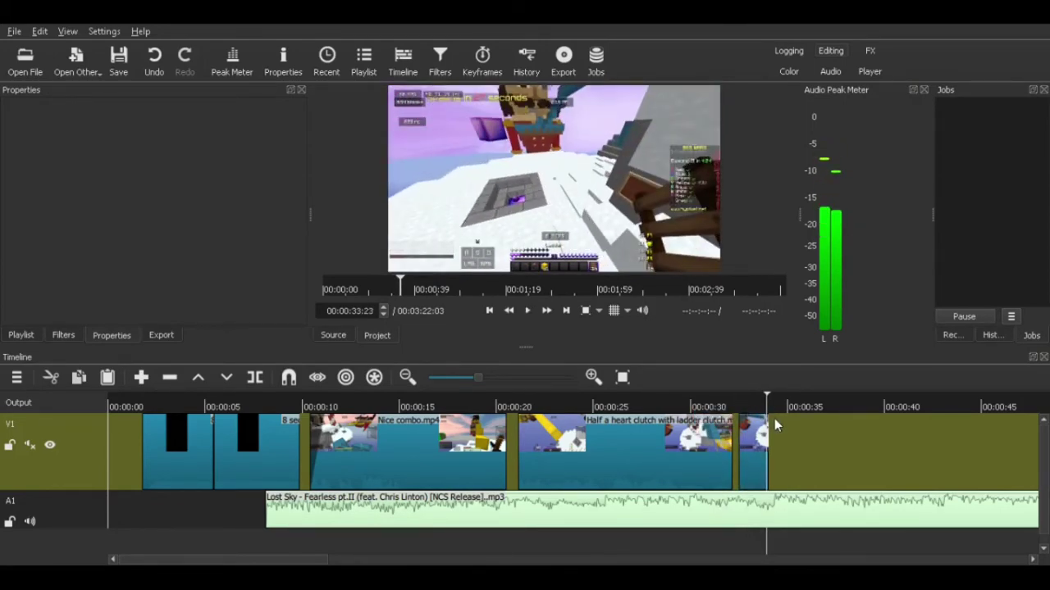
key(space)
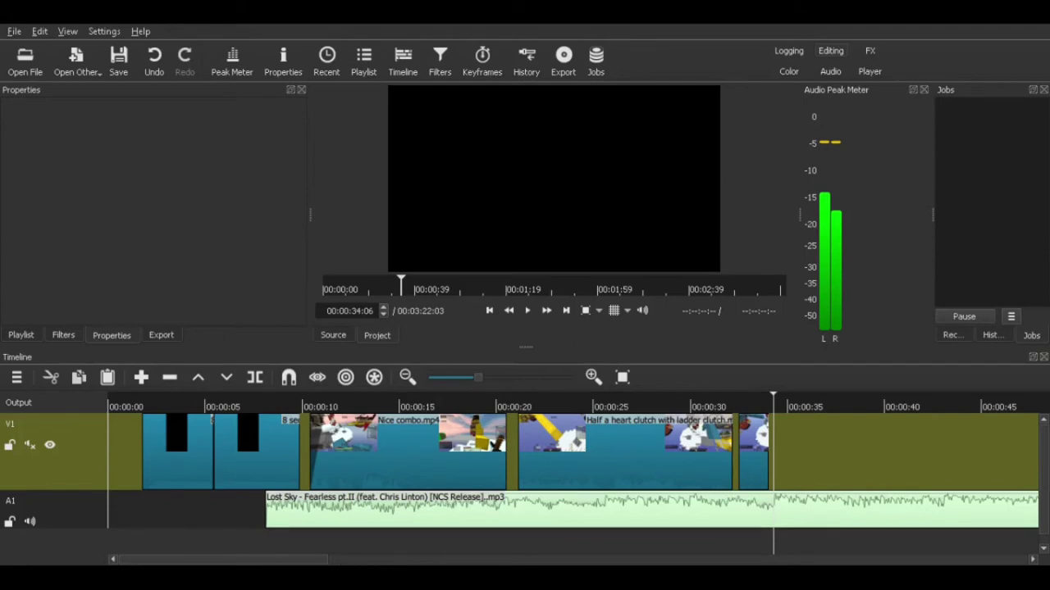
Listen to the song past the last clip, sampling it from about 34 seconds and around 00:00:57 to 00:01:00.
drag(322, 562, 385, 563)
key(space)
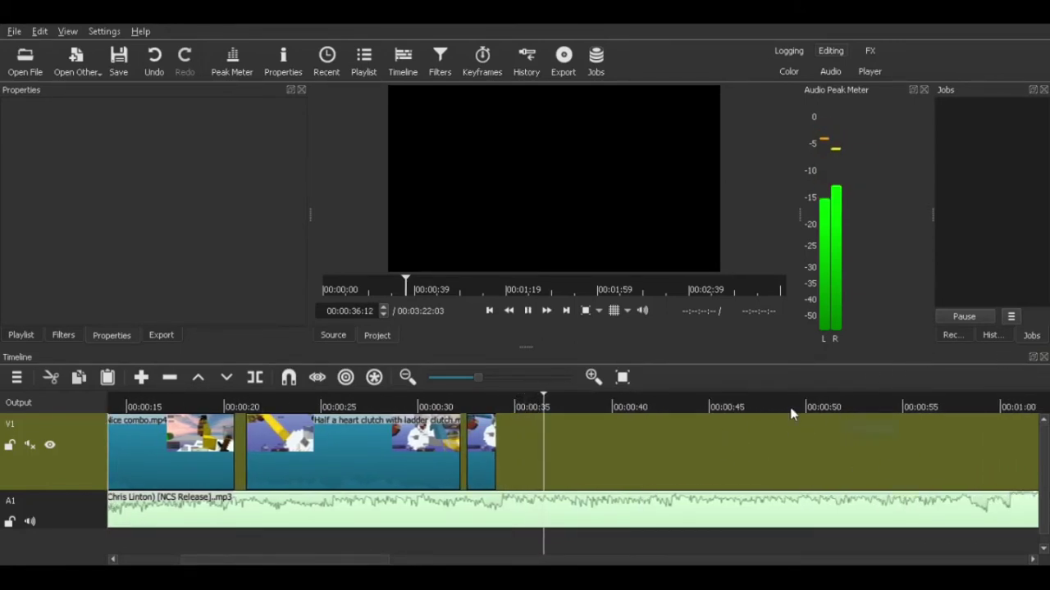
click(688, 401)
click(949, 402)
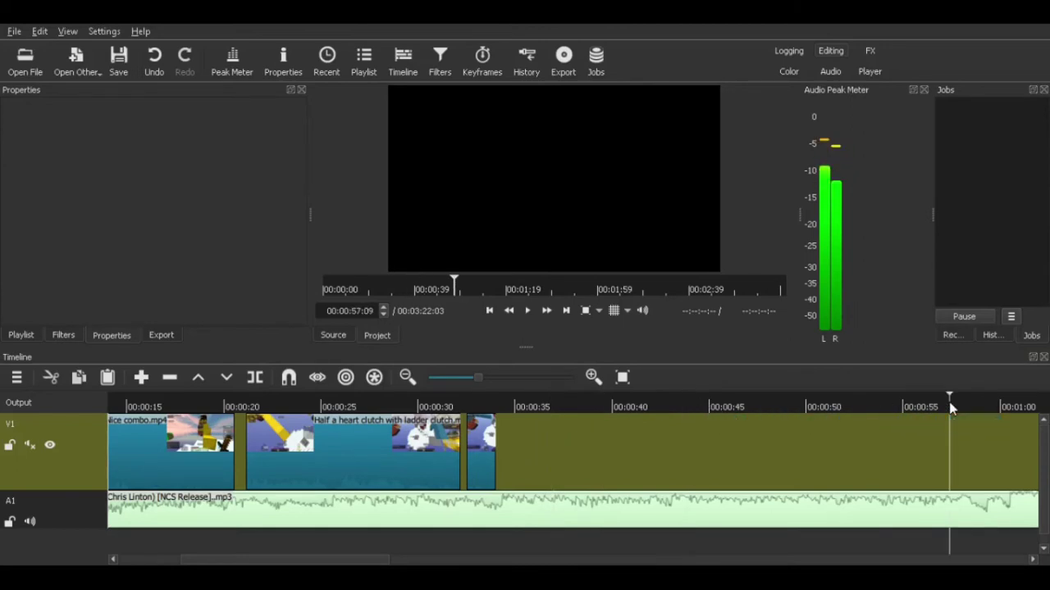
key(space)
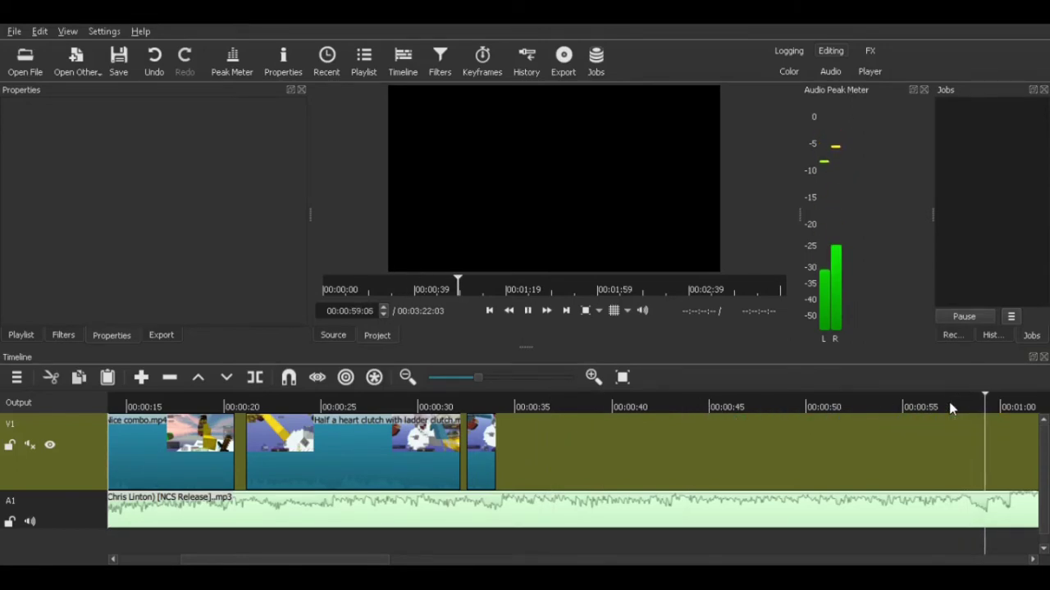
key(space)
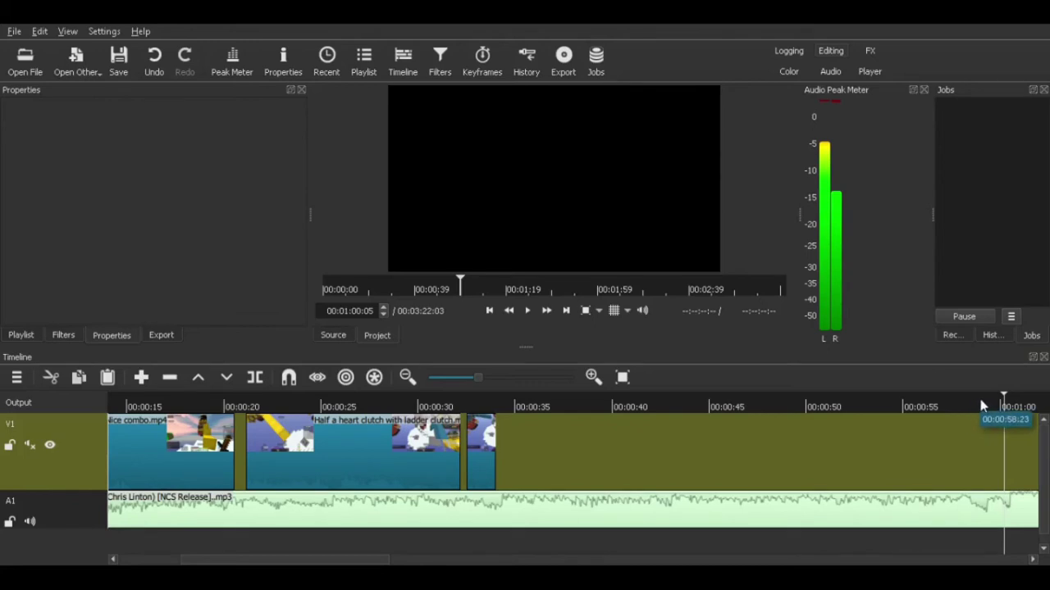
click(984, 405)
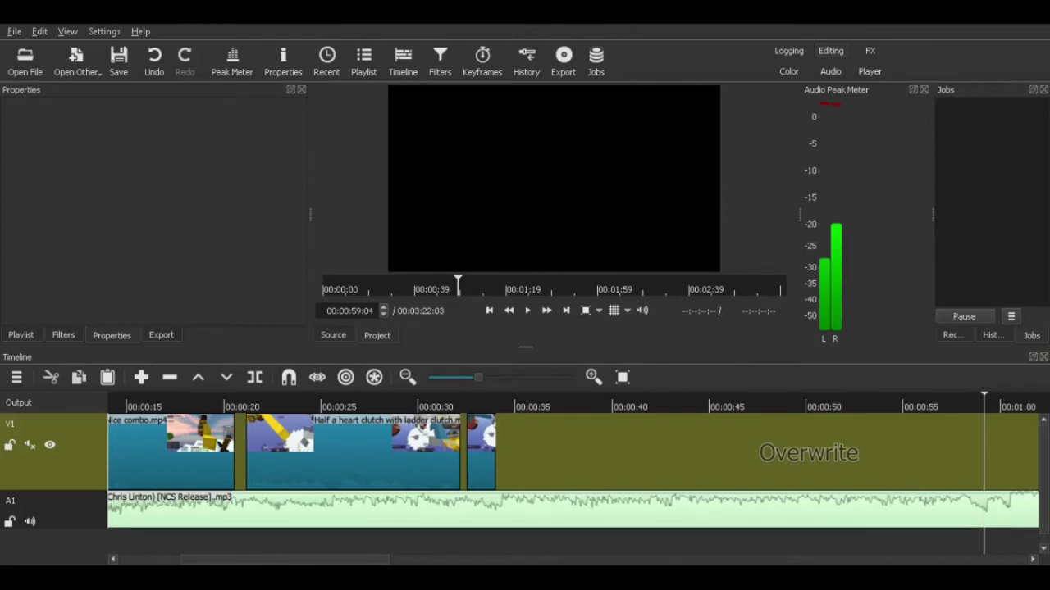
Add bw blockclutch fireball.mp4 to the video track at about 34.6 seconds and play it with the song.
drag(685, 451, 538, 443)
drag(500, 406, 491, 405)
key(space)
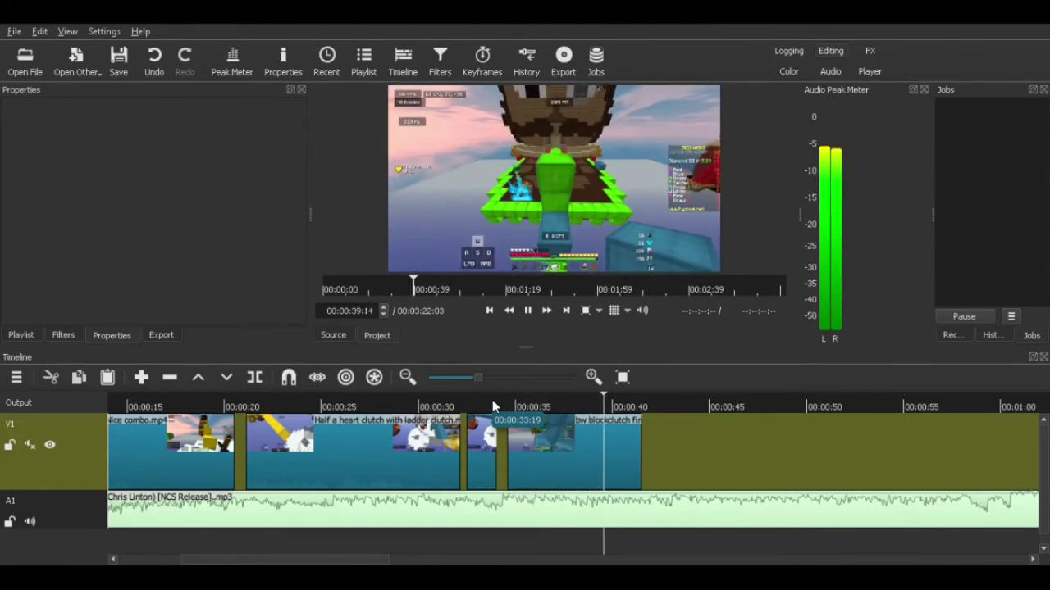
click(527, 310)
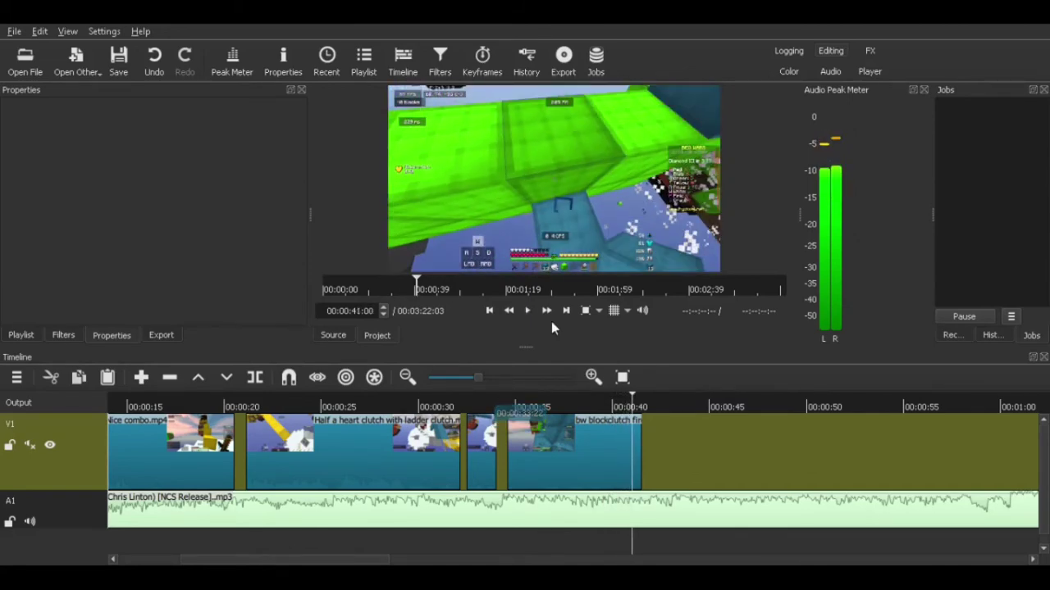
Split bw blockclutch fireball.mp4 at the explosion, at 00:00:39:21.
click(630, 406)
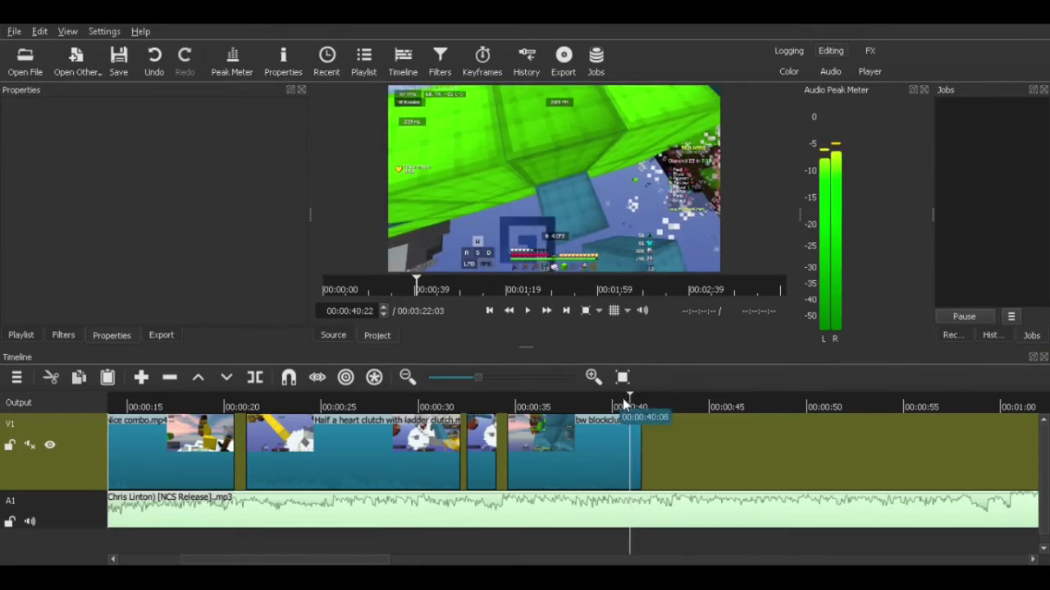
click(621, 400)
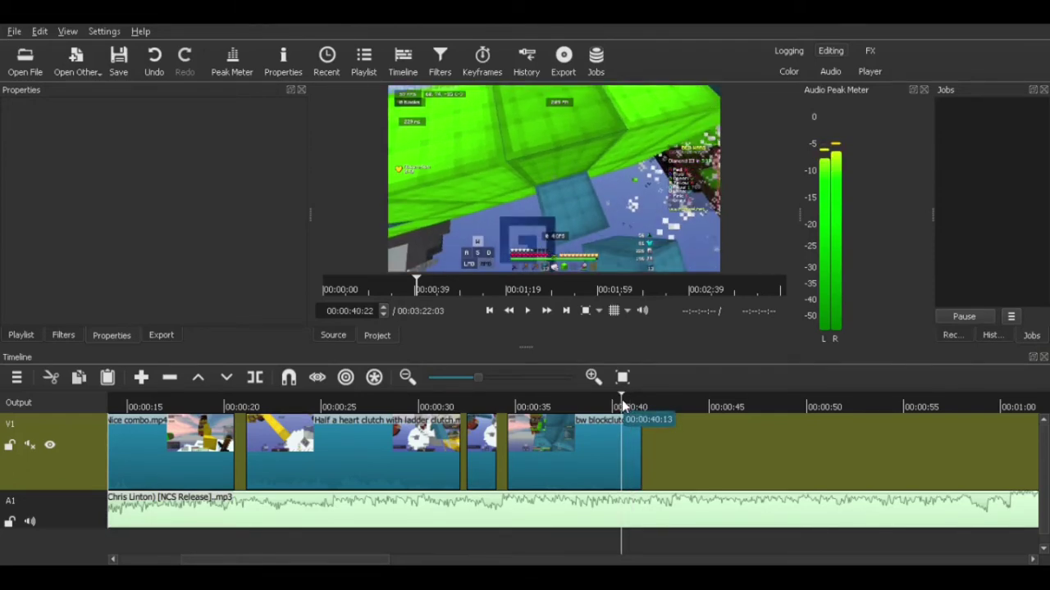
drag(622, 401, 614, 401)
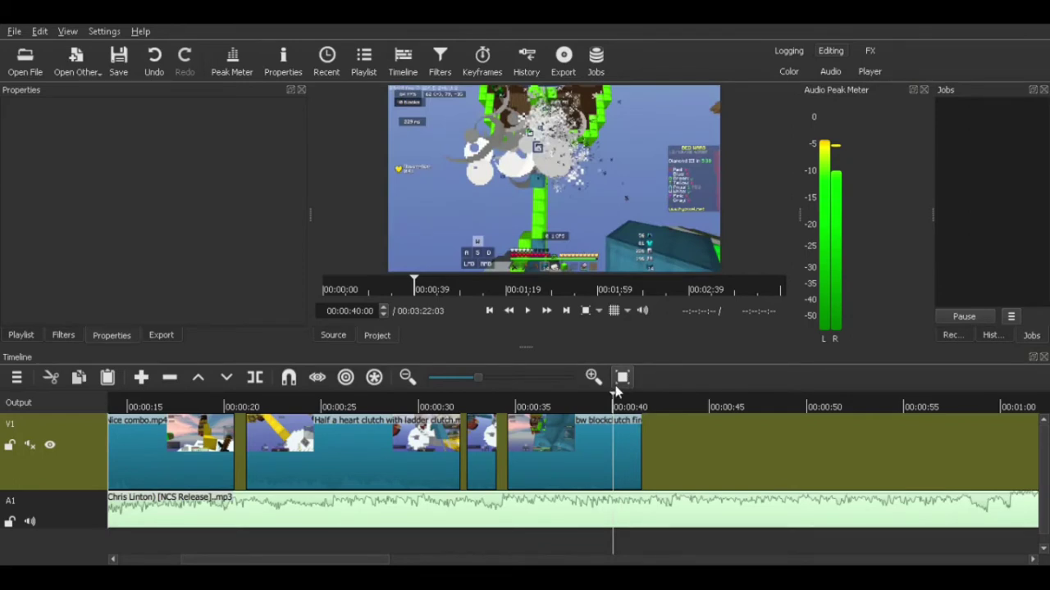
key(Left)
key(Left)
key(Left)
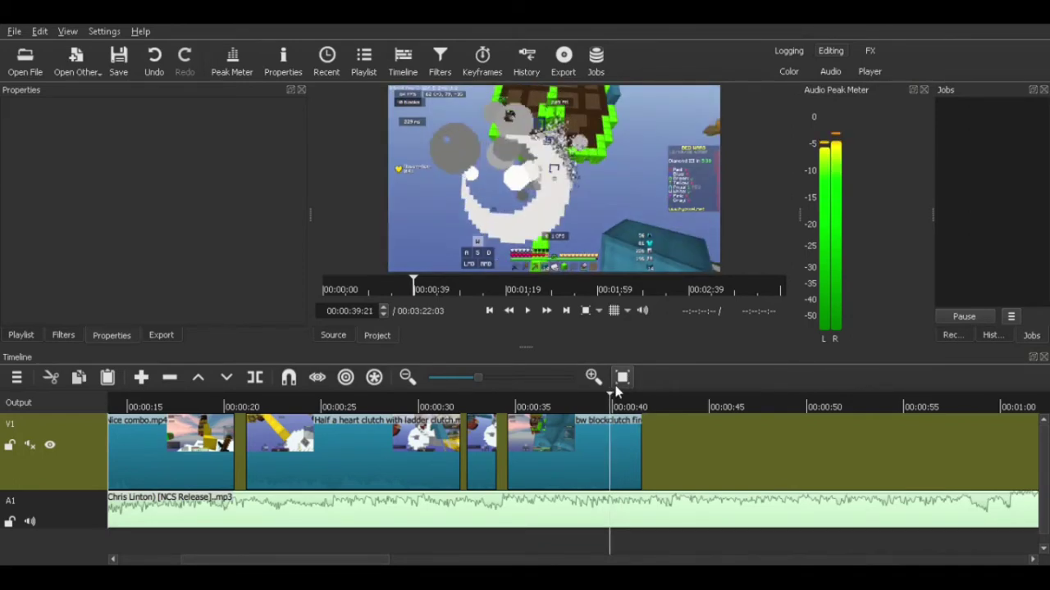
key(s)
Set the speed of the second piece of bw blockclutch fireball.mp4 to 0.6x.
click(623, 431)
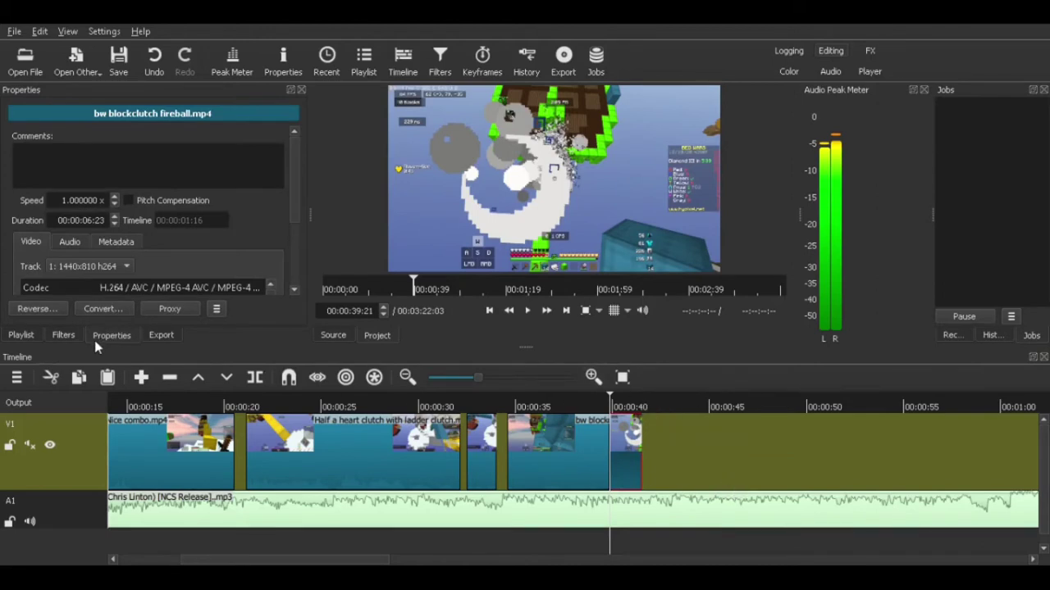
click(65, 201)
key(Down)
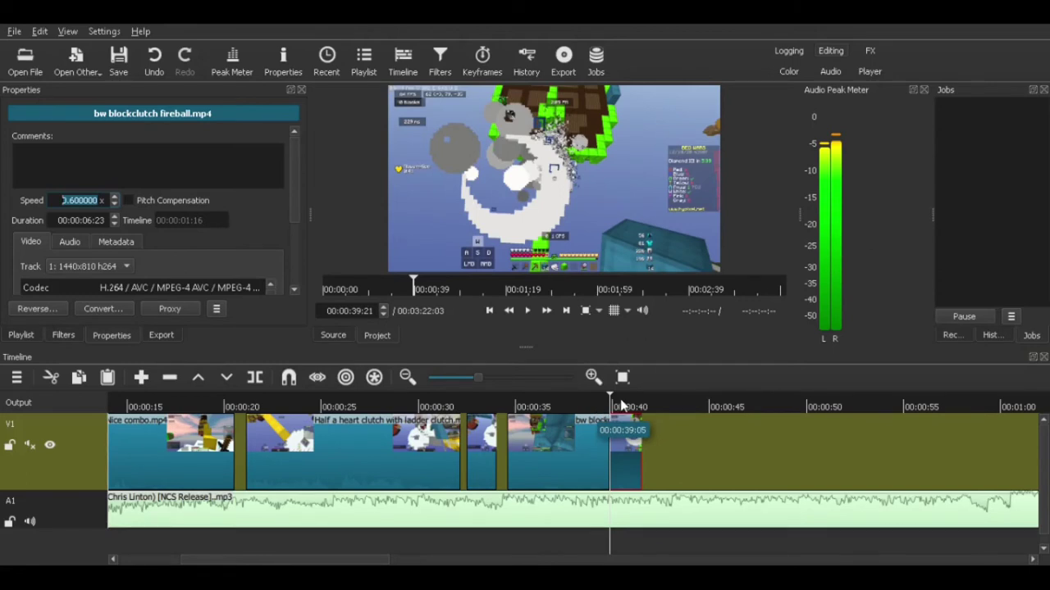
click(628, 439)
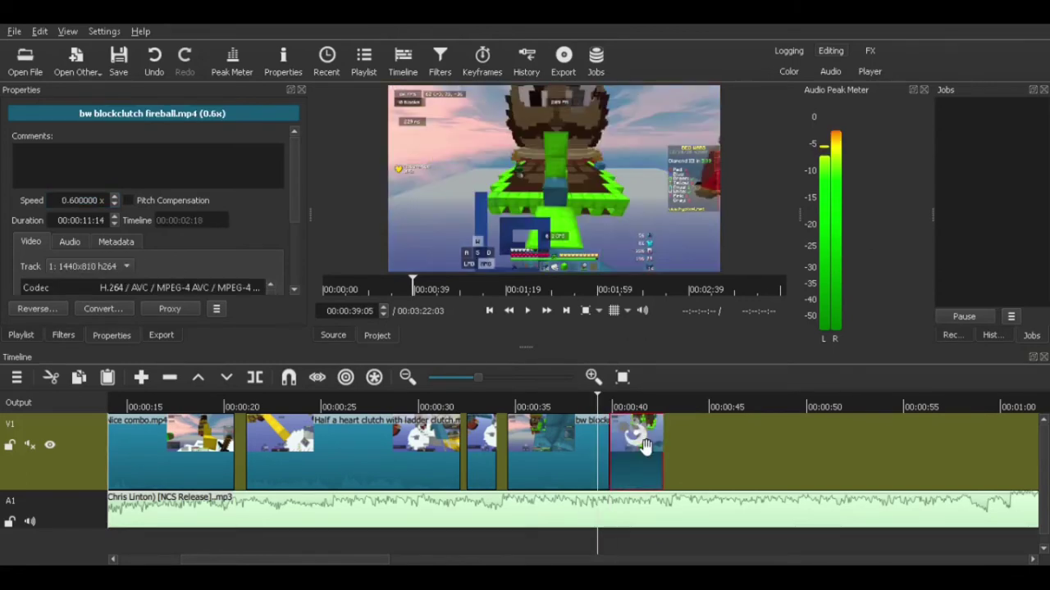
Move the slowed bw blockclutch fireball.mp4 piece about a quarter of a second later and play it with the song.
drag(631, 440, 636, 440)
key(space)
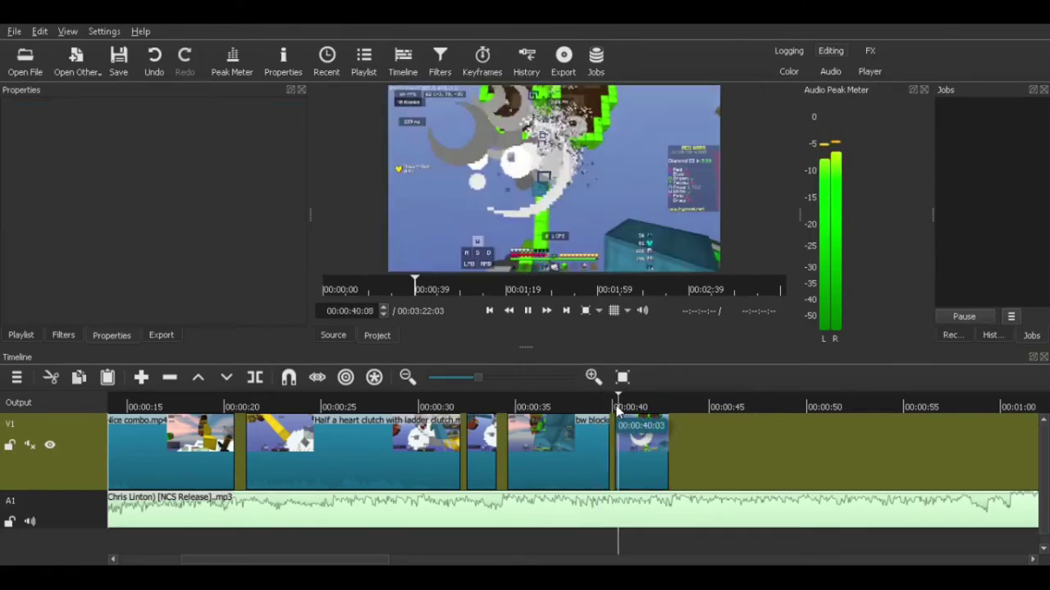
key(space)
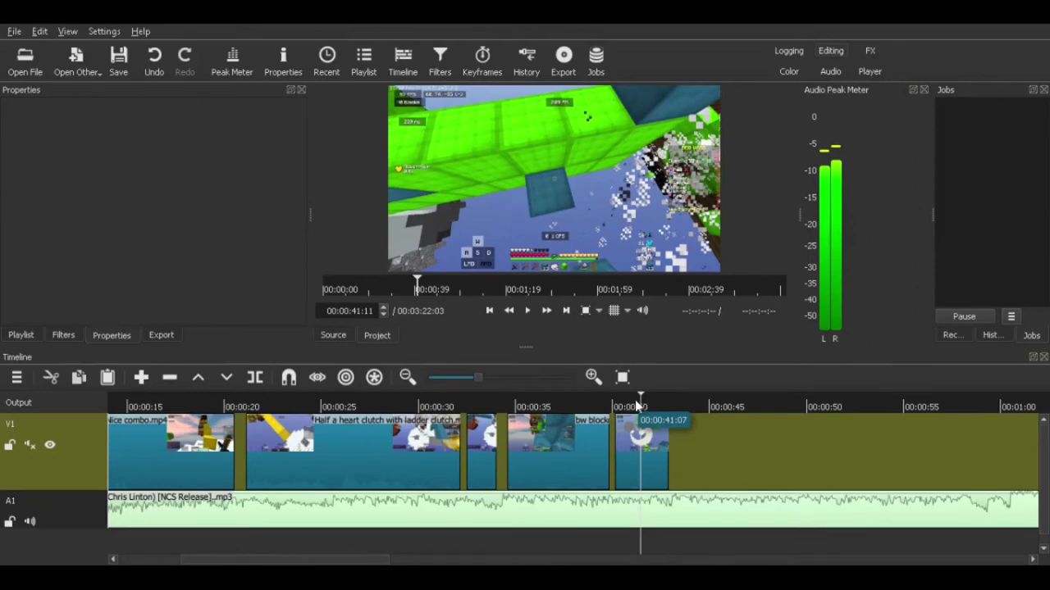
Split the slowed bw blockclutch fireball.mp4 piece at 00:00:41:02 and go to 00:00:41:10.
click(635, 399)
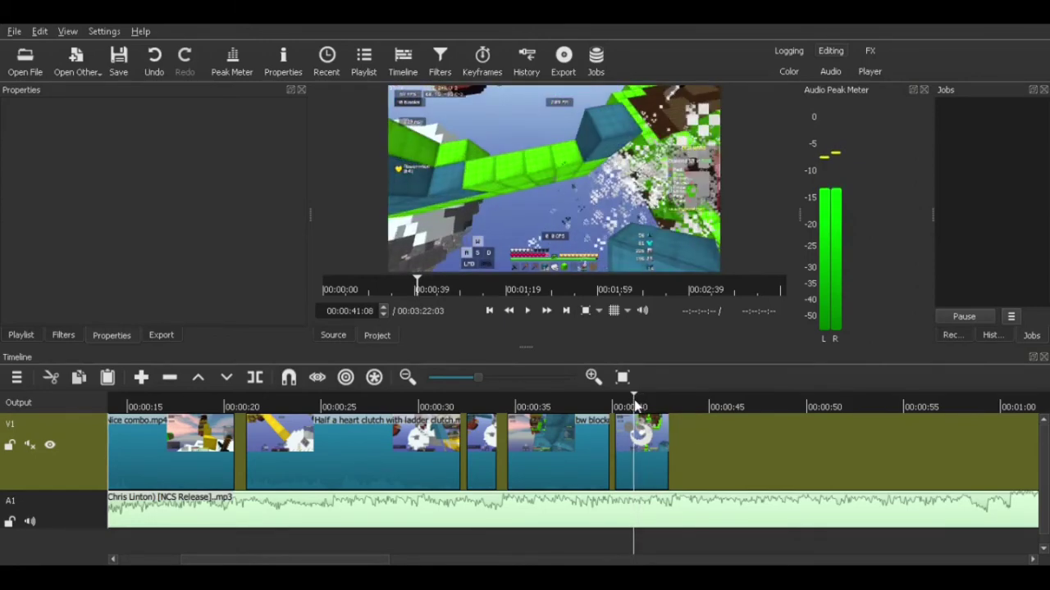
click(632, 402)
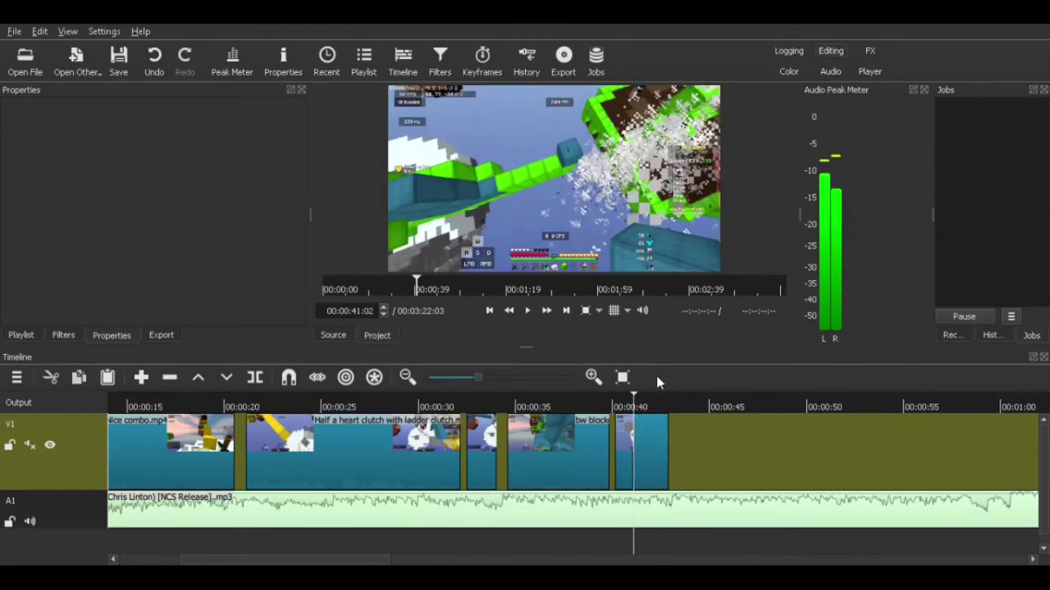
click(641, 408)
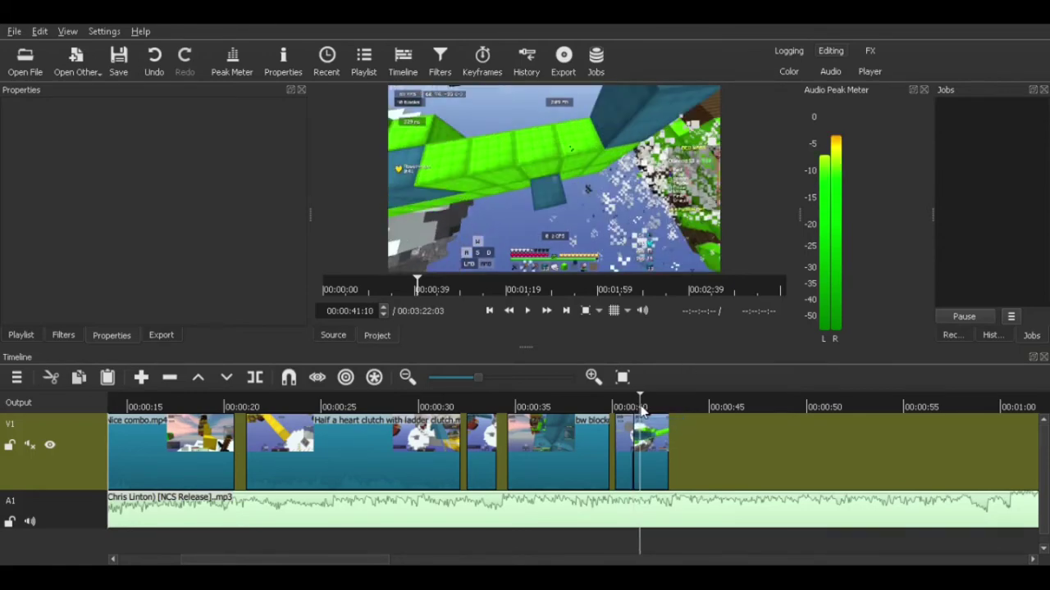
Split the slowed bw blockclutch fireball.mp4 piece at 00:00:41:16 and set the speed of the short piece before the split to 1x.
click(645, 408)
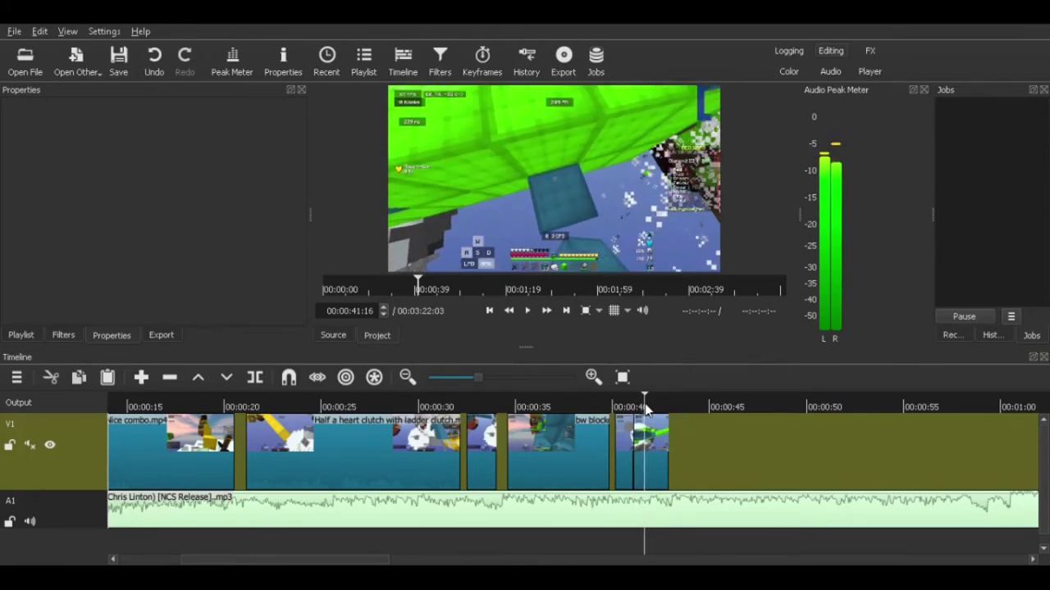
key(s)
click(638, 429)
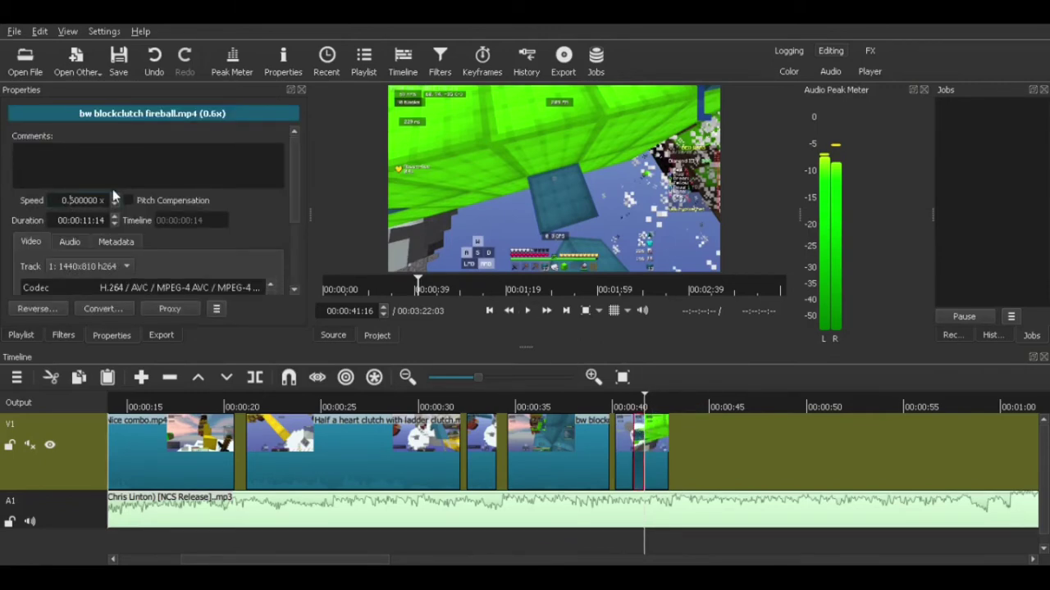
key(BackSpace)
text(8)
key(Return)
Close the gap after the short 1x piece of bw blockclutch fireball.mp4 and play the section with the song.
click(552, 397)
key(space)
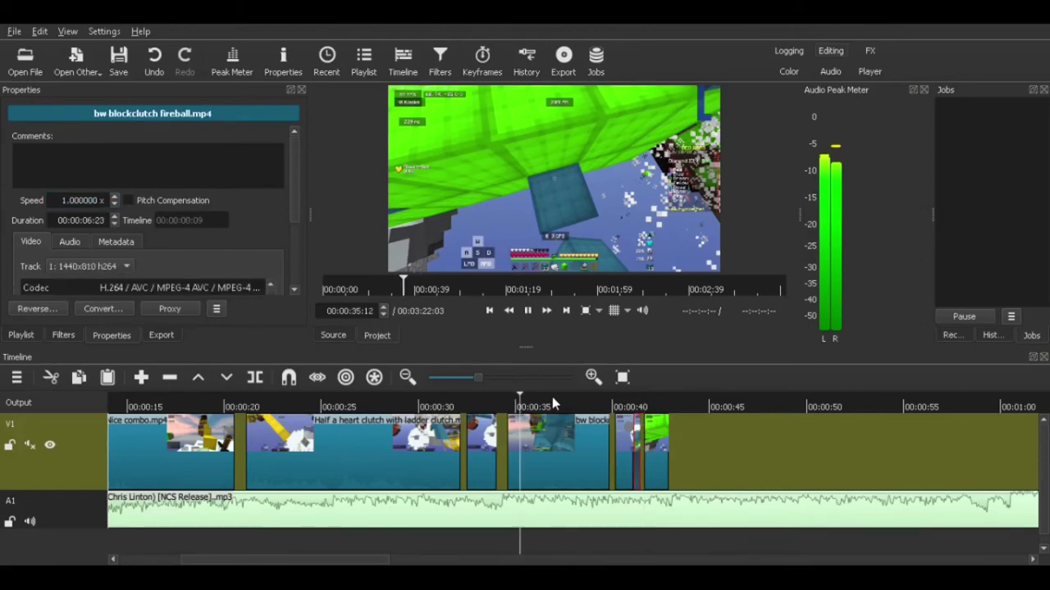
key(space)
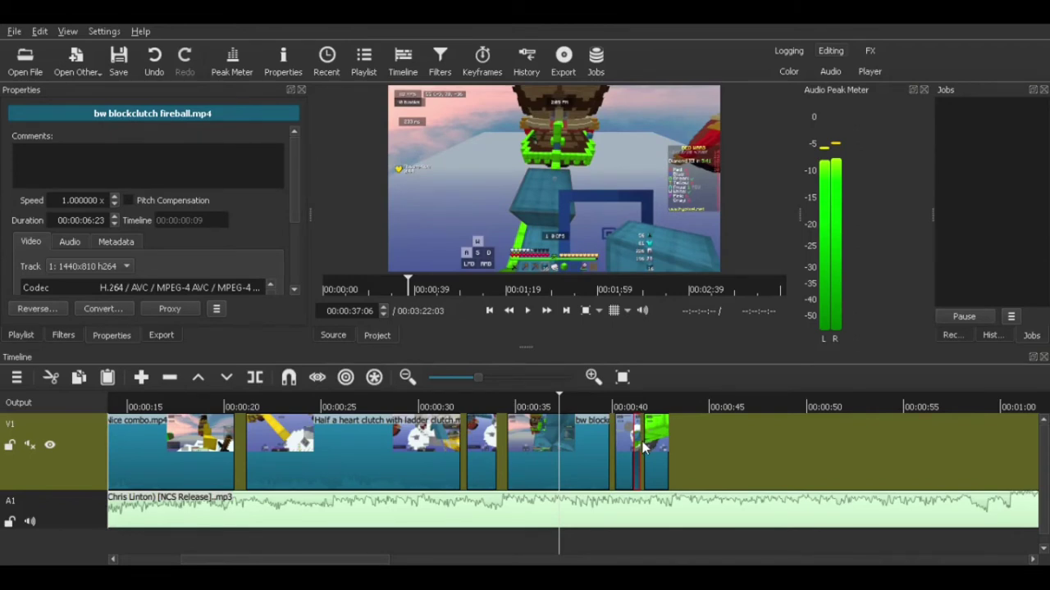
key(Delete)
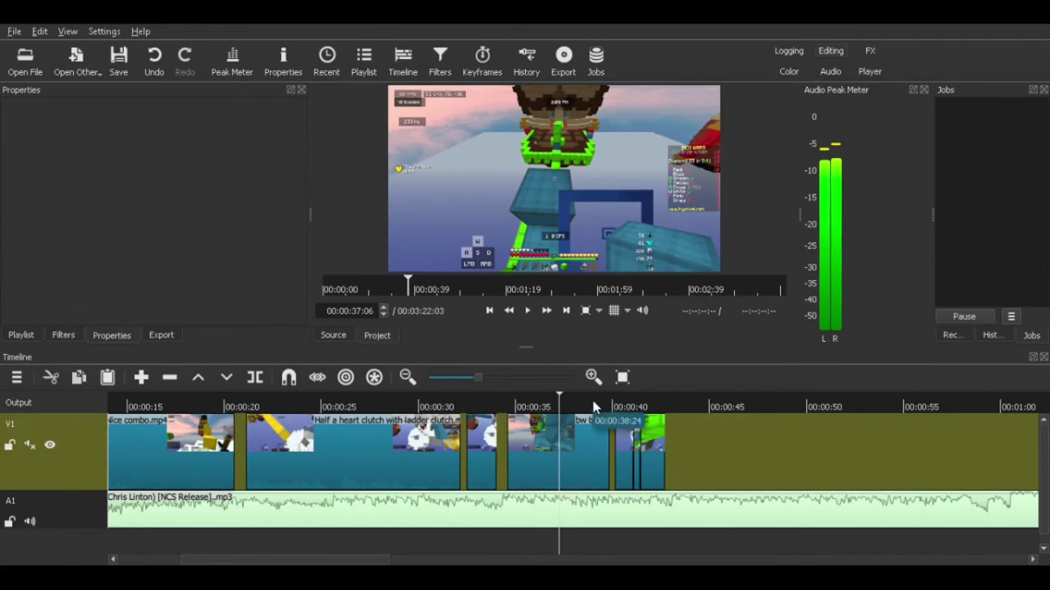
key(space)
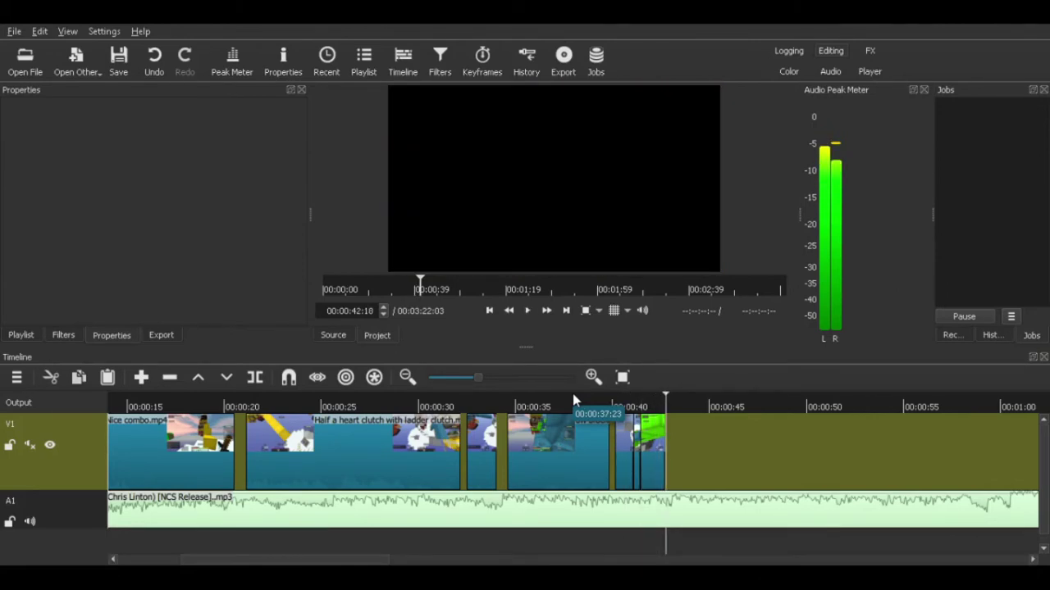
click(622, 401)
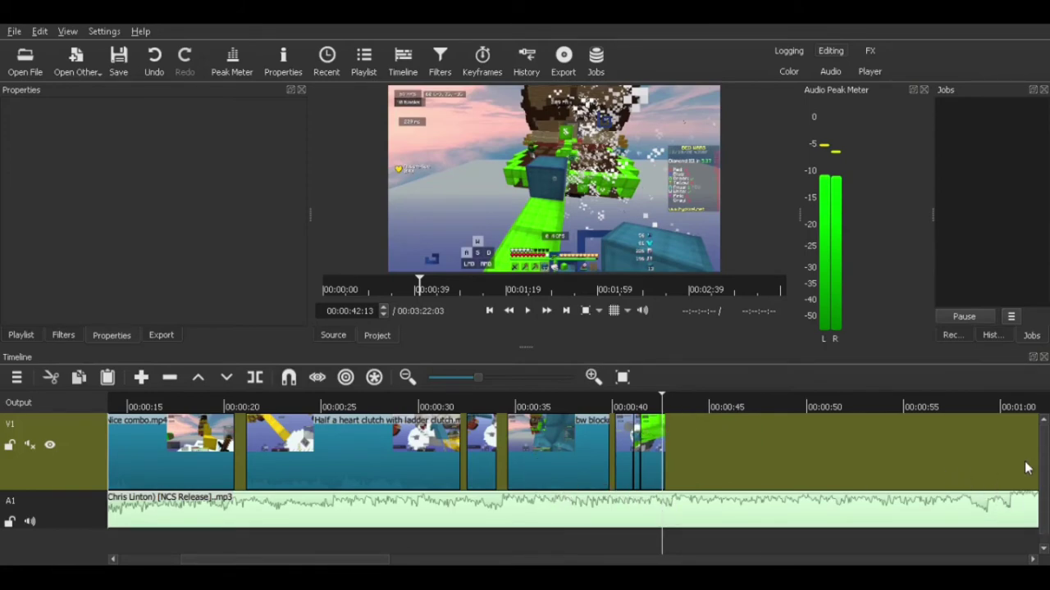
Add Just a blockclutch sf.mp4 to the video track and close the gap between it and the last bw blockclutch fireball.mp4 piece.
click(983, 405)
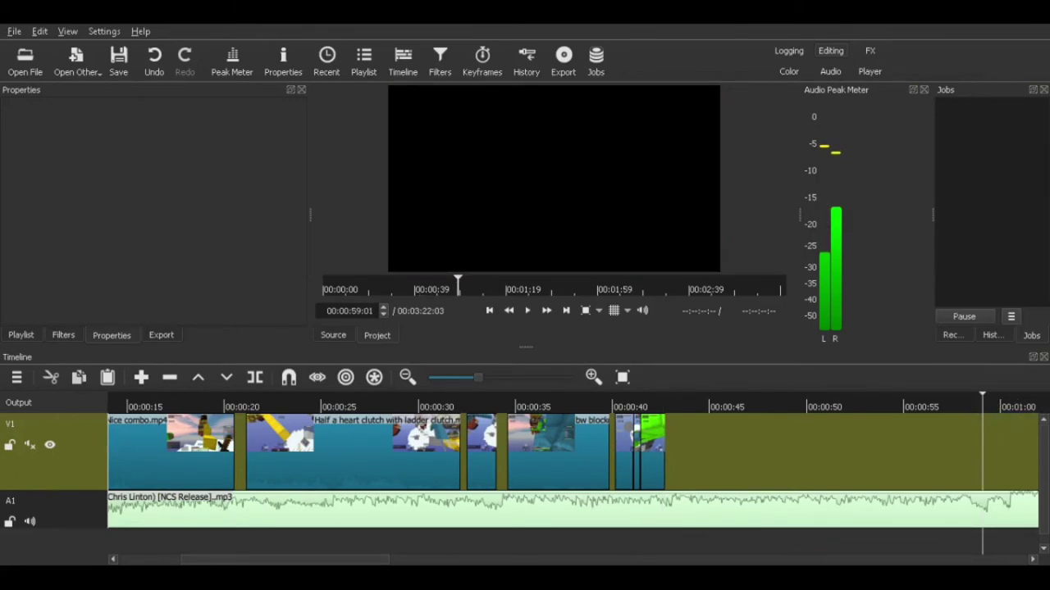
key(b)
drag(820, 451, 816, 451)
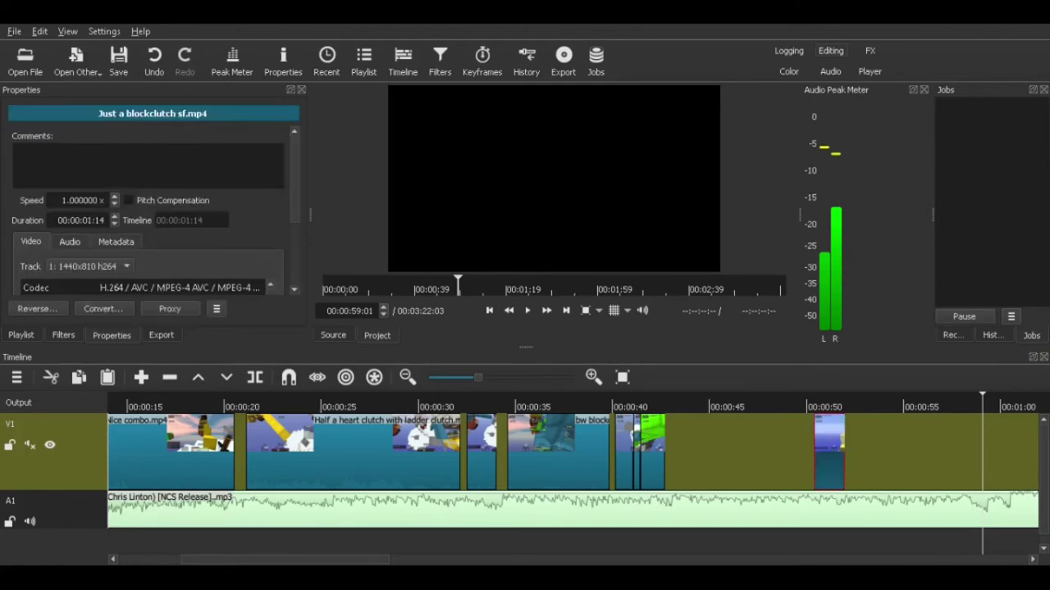
click(754, 441)
key(Delete)
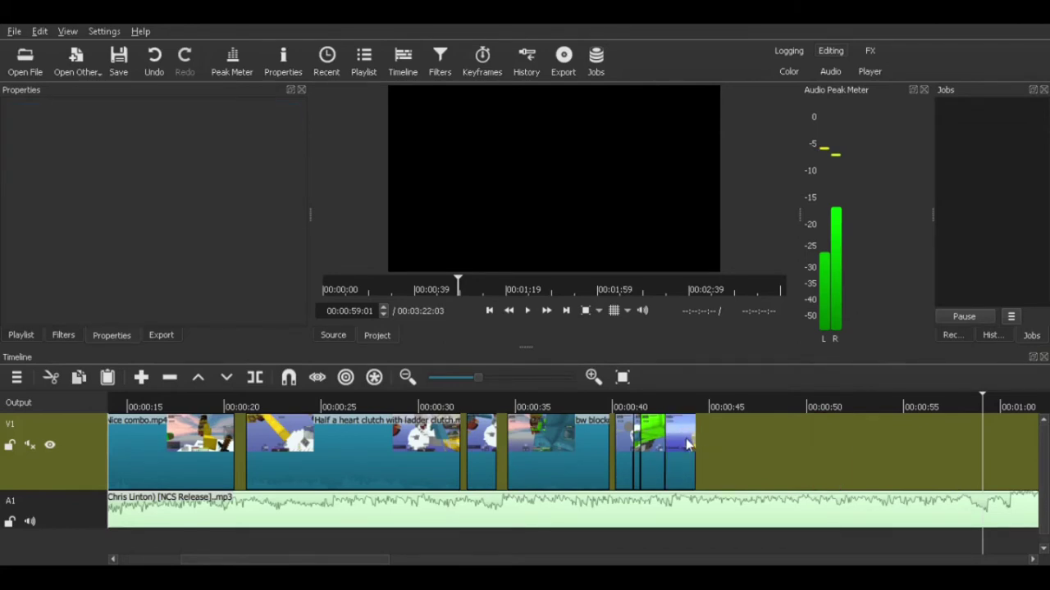
Add a short fade-in to Just a blockclutch sf.mp4 and play it with the song.
drag(685, 444, 715, 439)
click(679, 440)
key(x)
click(659, 401)
key(space)
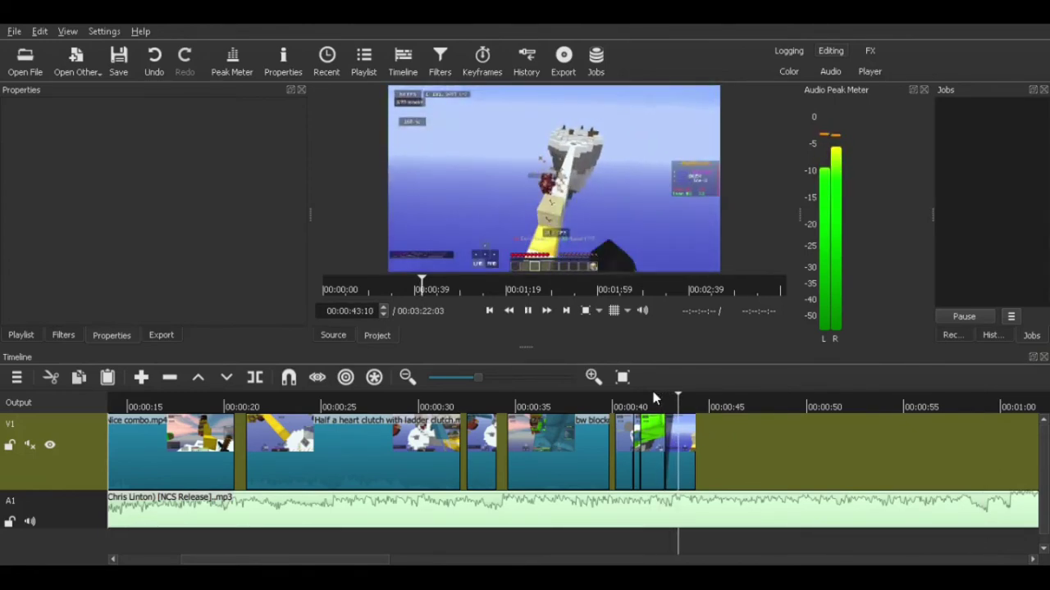
key(space)
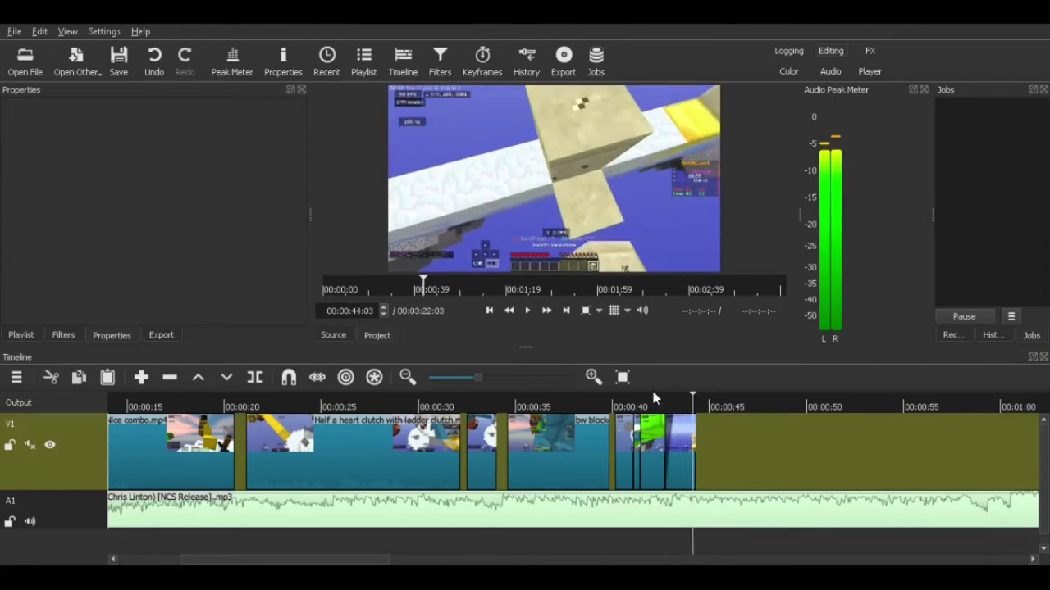
Split Just a blockclutch sf.mp4 at 00:00:43:11, just before the fall.
key(Left)
key(Left)
key(Left)
key(Left)
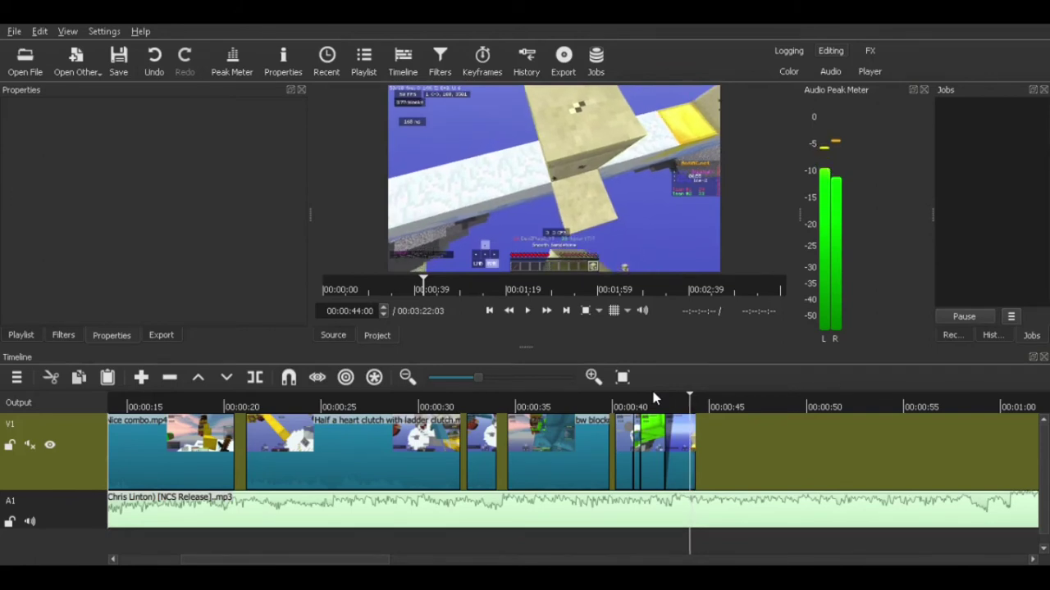
key(Left)
key(Left)
key(Left)
key(Left)
key(Left)
key(Left)
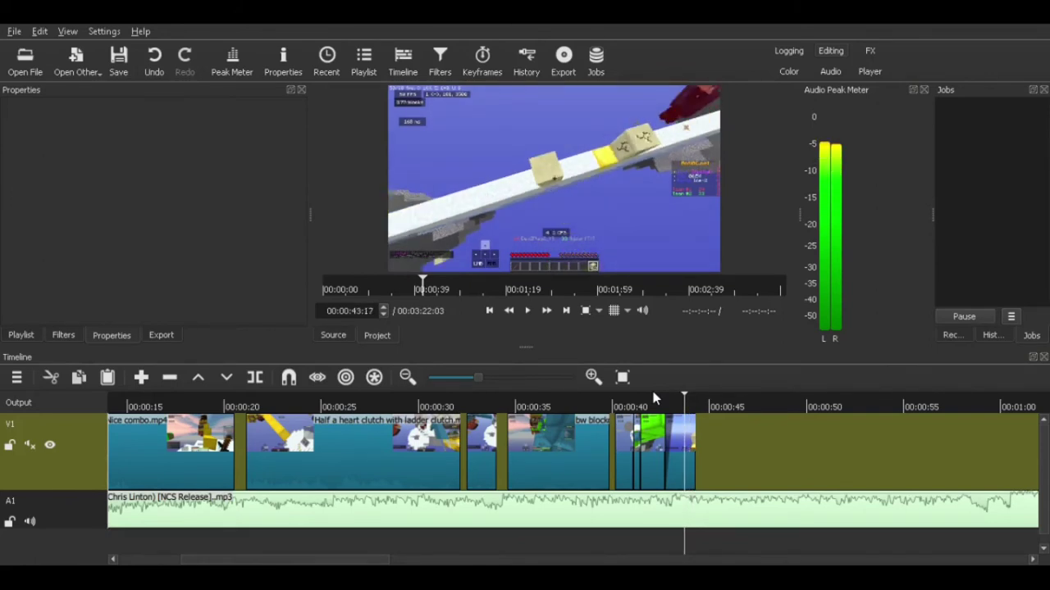
key(Left)
key(Left)
key(Left)
key(Left)
key(Left)
key(Left)
key(s)
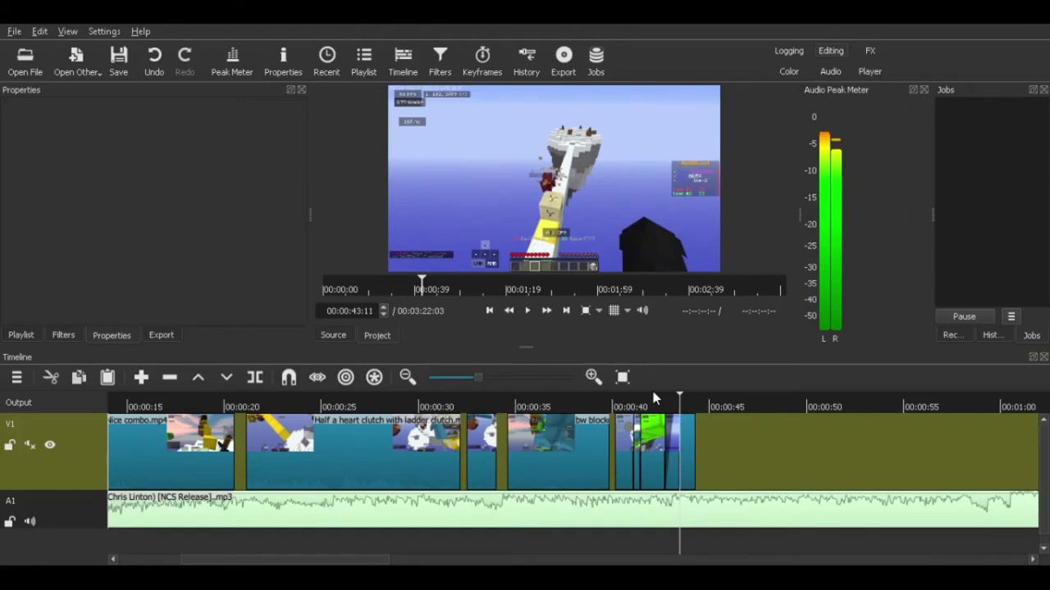
Slow down the second piece of Just a blockclutch sf.mp4, leave a small gap before it and play it with the song.
click(684, 439)
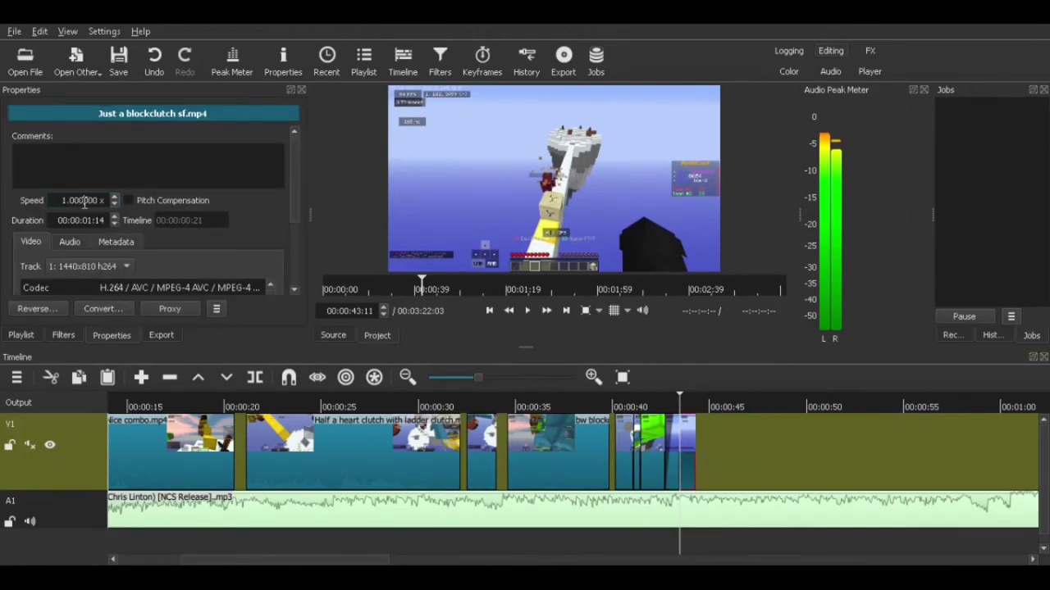
scroll(84, 204, down, 1)
key(Return)
drag(689, 435, 692, 431)
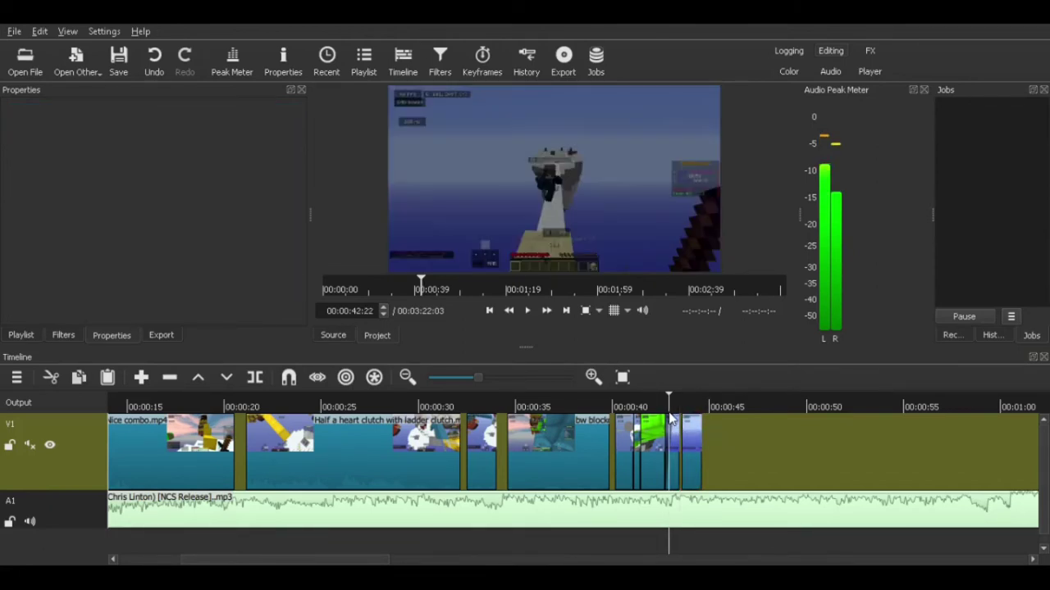
key(space)
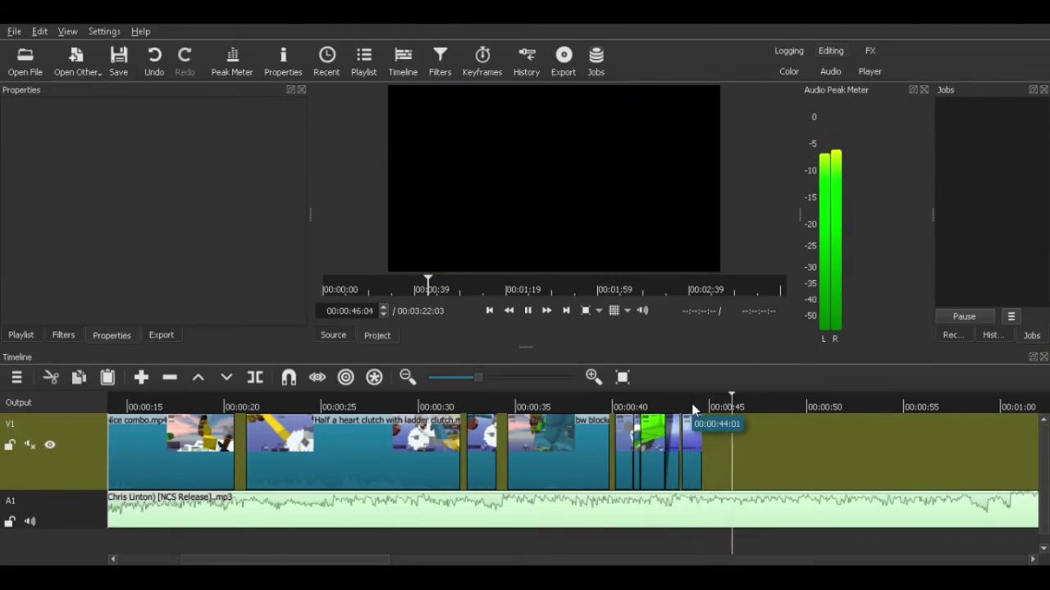
key(space)
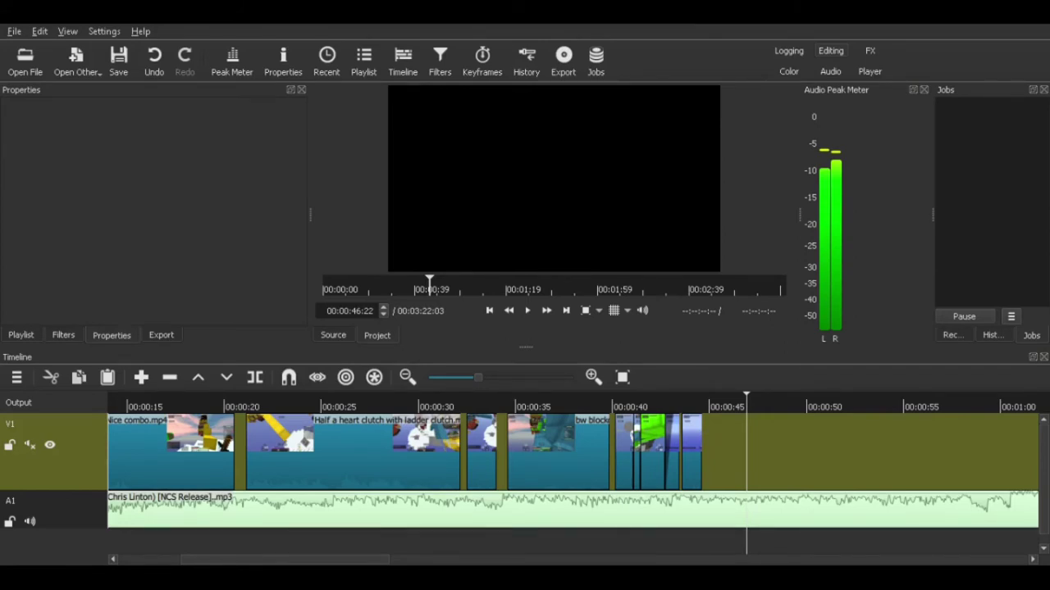
Add 2 extension clutches.mp4 to the video track at about 00:00:46 and play it with the song.
drag(869, 451, 820, 435)
drag(847, 432, 709, 461)
click(659, 427)
click(647, 410)
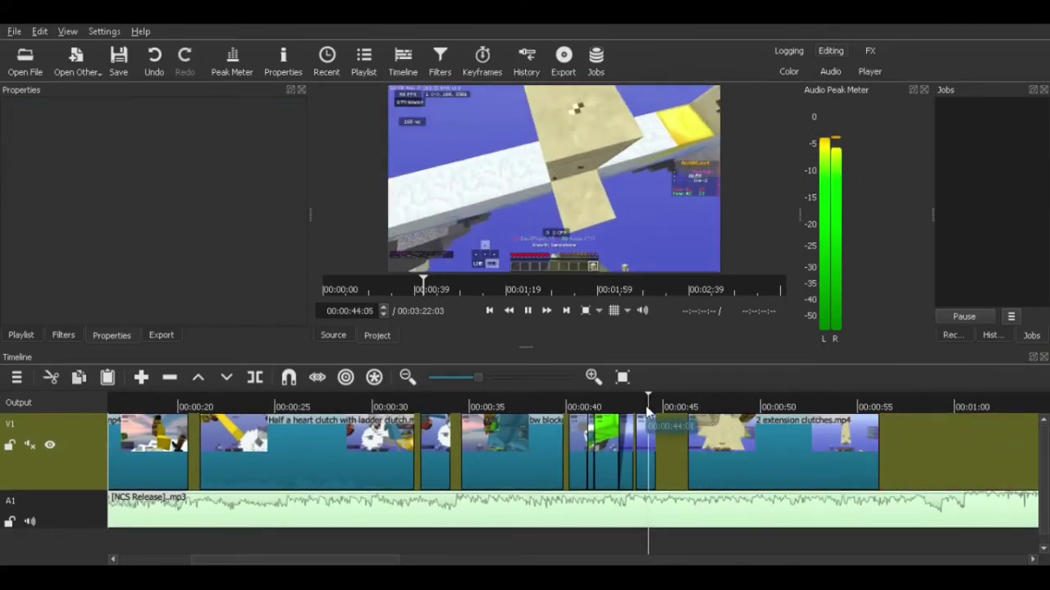
key(space)
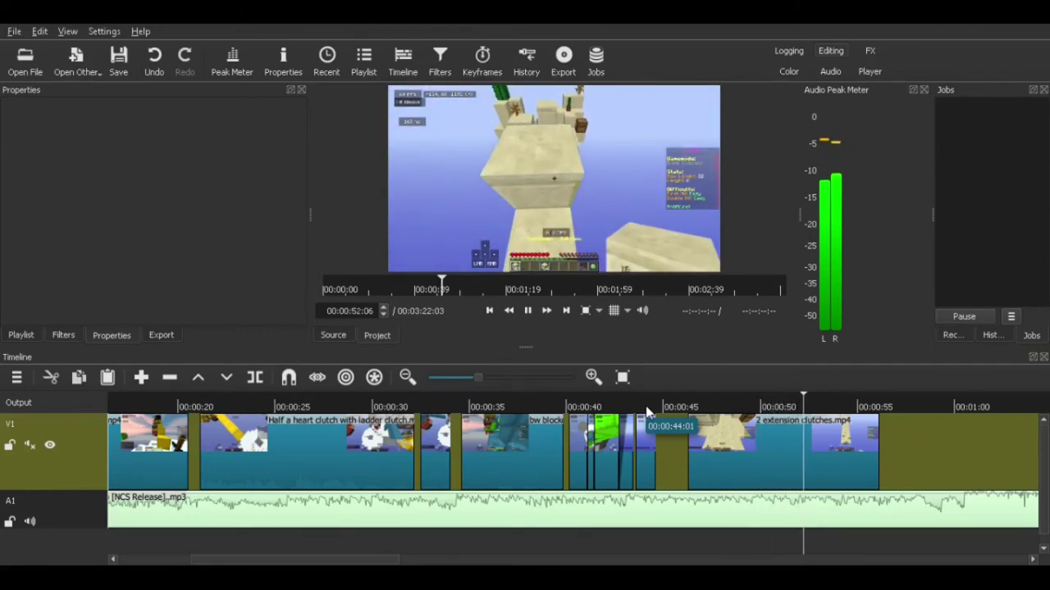
key(space)
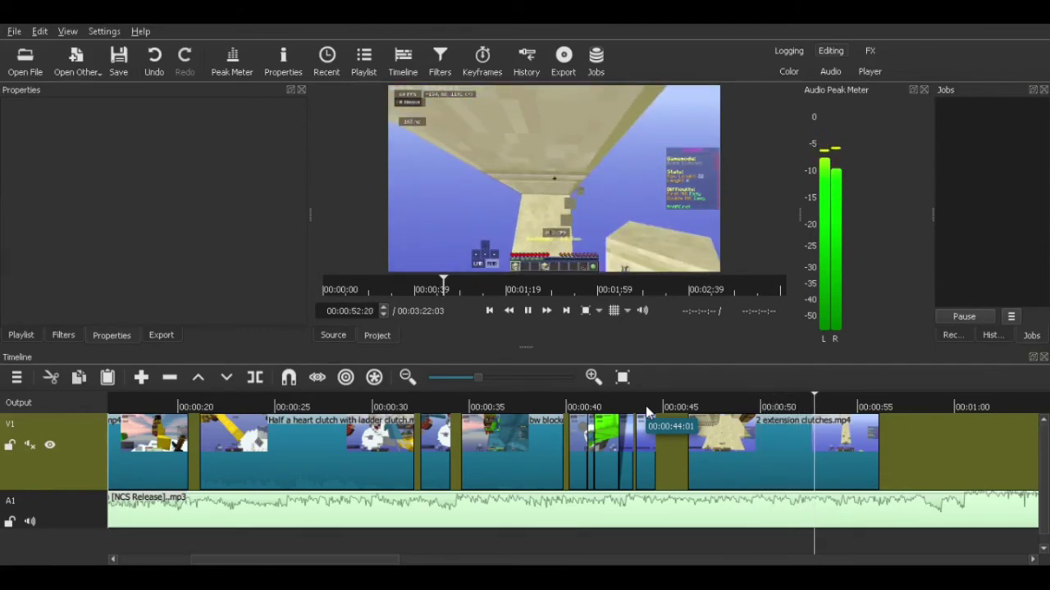
key(space)
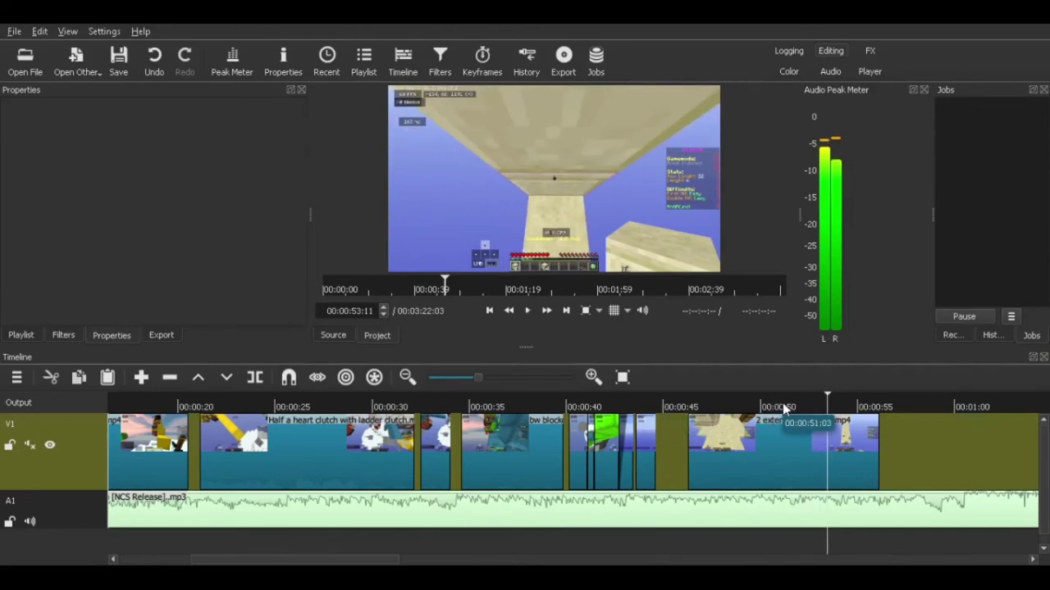
Split 2 extension clutches.mp4 at 00:00:51:24 and move the second piece about 3.8 seconds later, playing it with the song.
click(783, 408)
key(space)
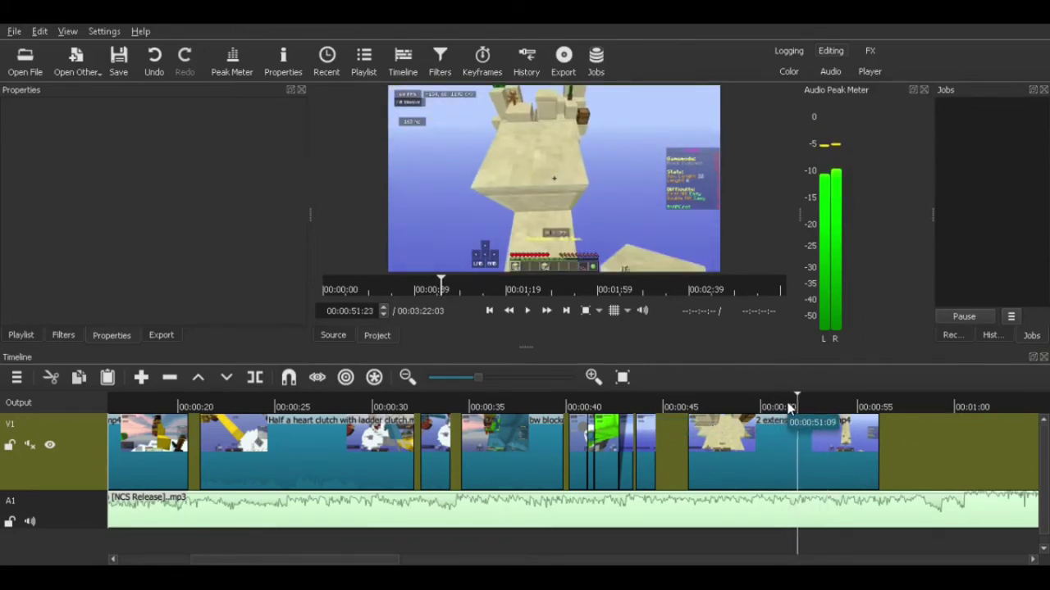
key(s)
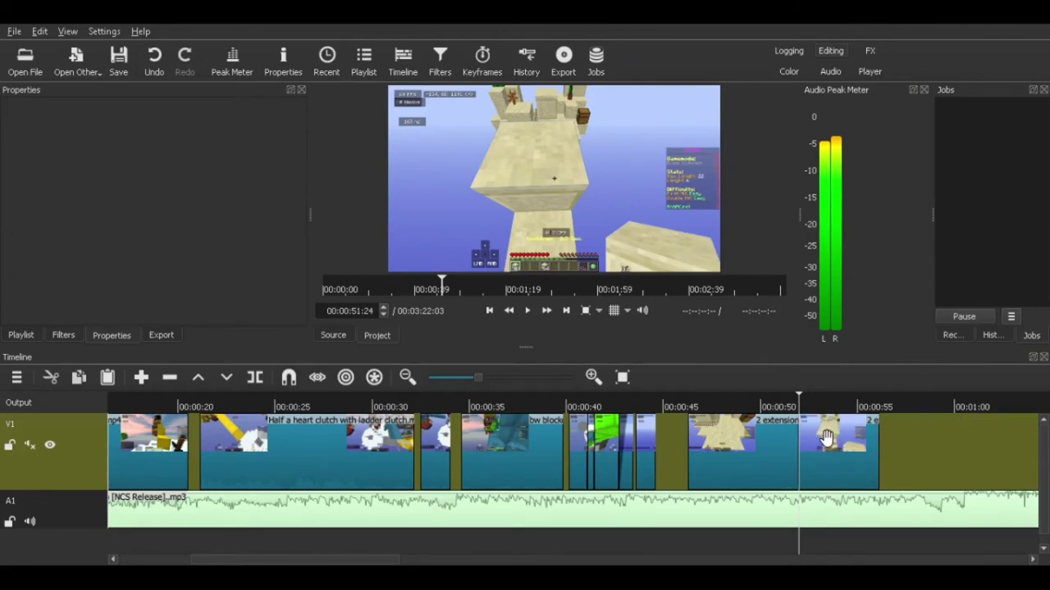
drag(826, 439, 905, 447)
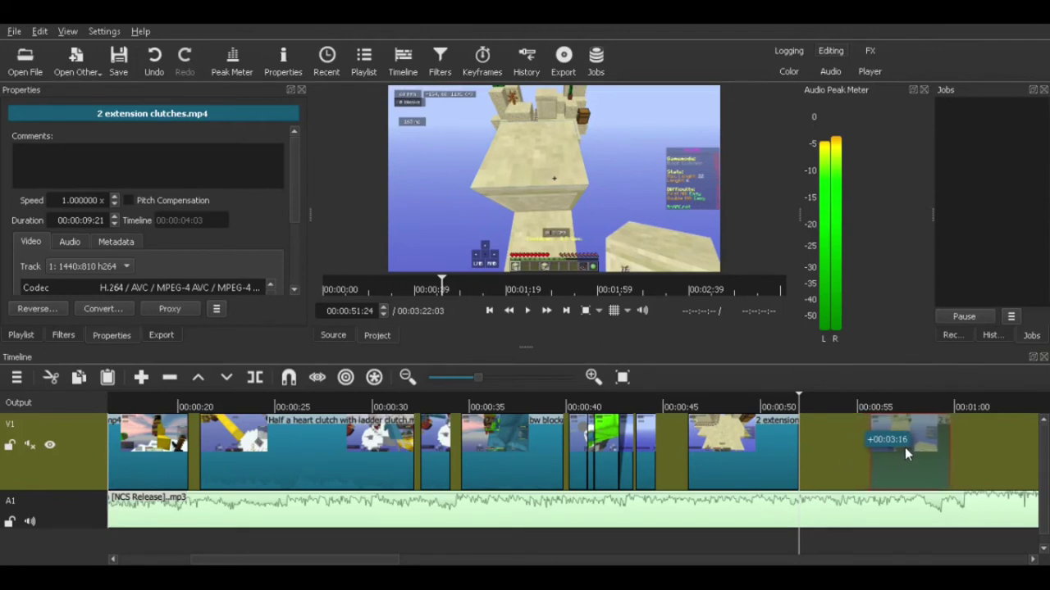
click(863, 403)
key(space)
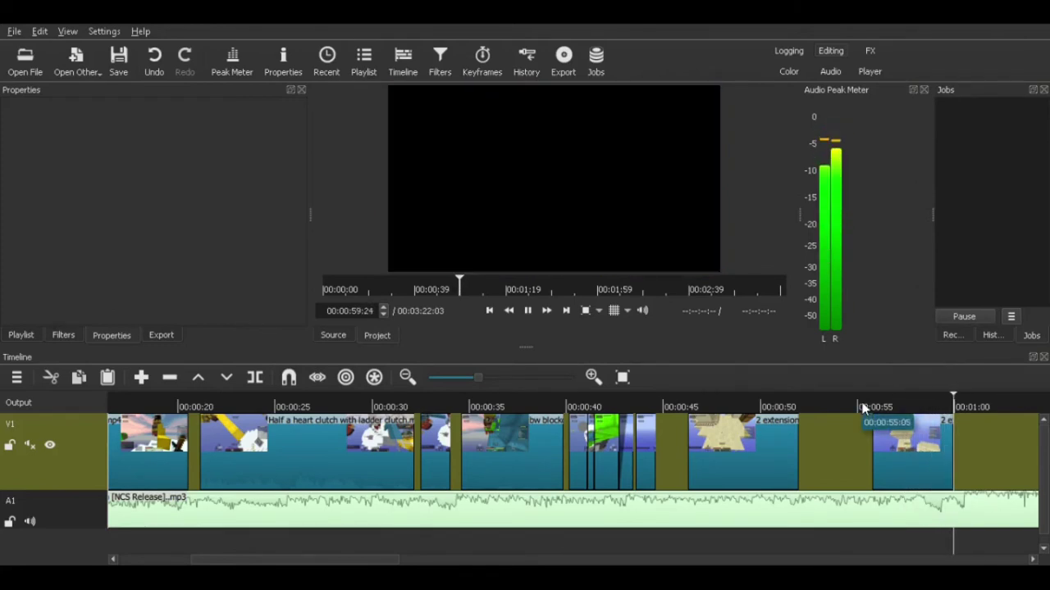
key(space)
Move the second piece of 2 extension clutches.mp4 about 1.5 seconds further along, checking its timing against the song's drop.
drag(920, 453, 953, 450)
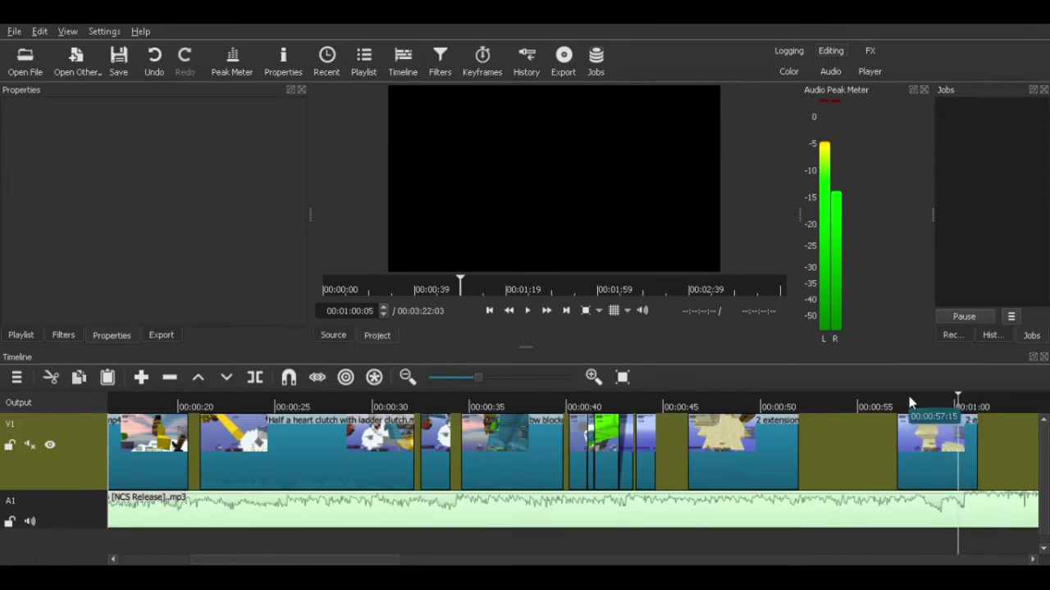
click(907, 405)
key(space)
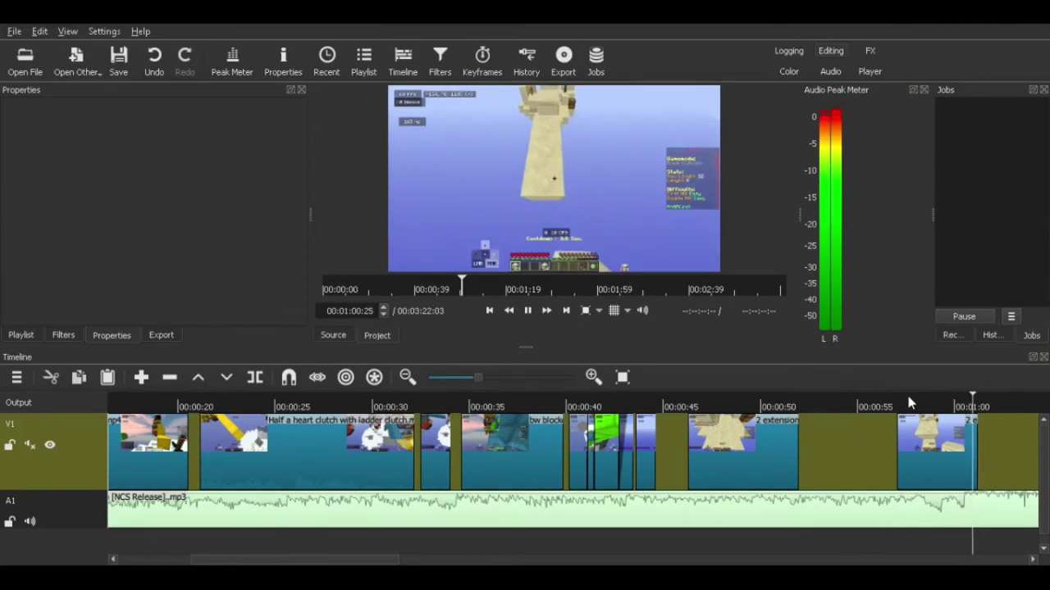
key(space)
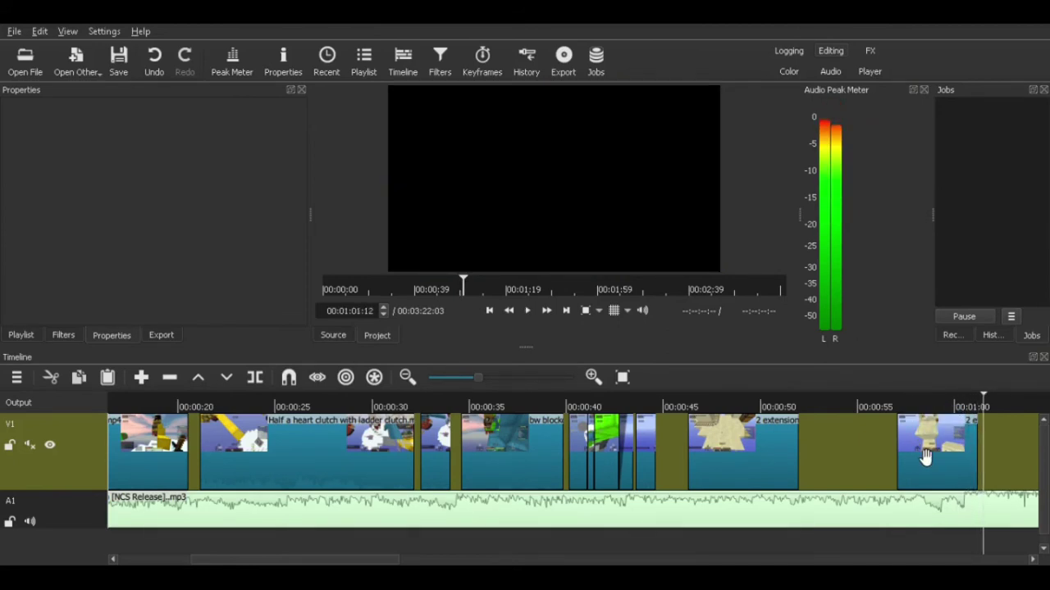
drag(925, 456, 940, 457)
click(947, 405)
key(space)
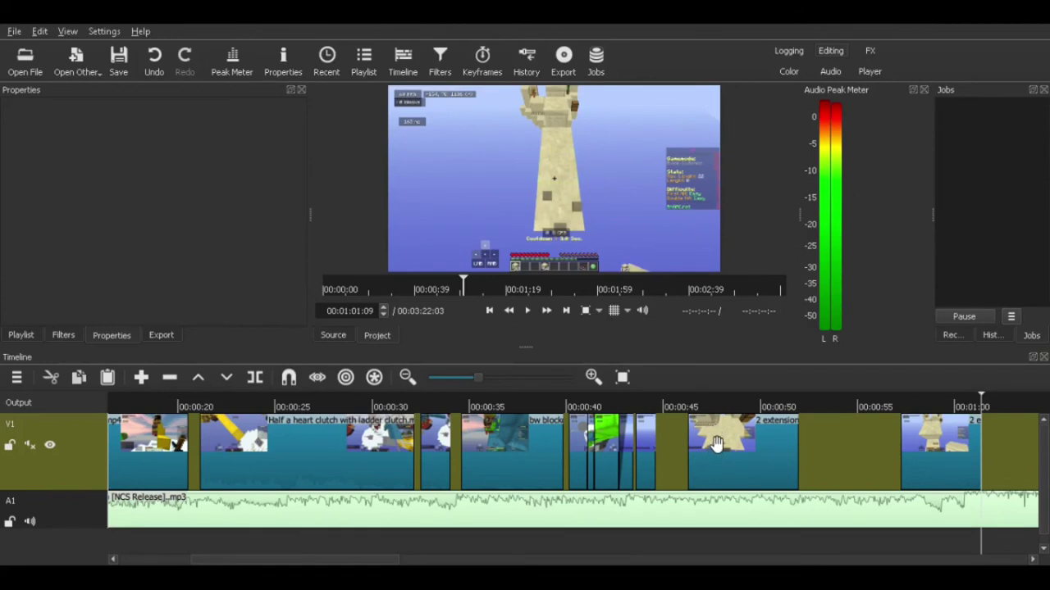
Play the first piece of 2 extension clutches.mp4 with the song and move it about 0.8 seconds earlier.
click(689, 404)
key(space)
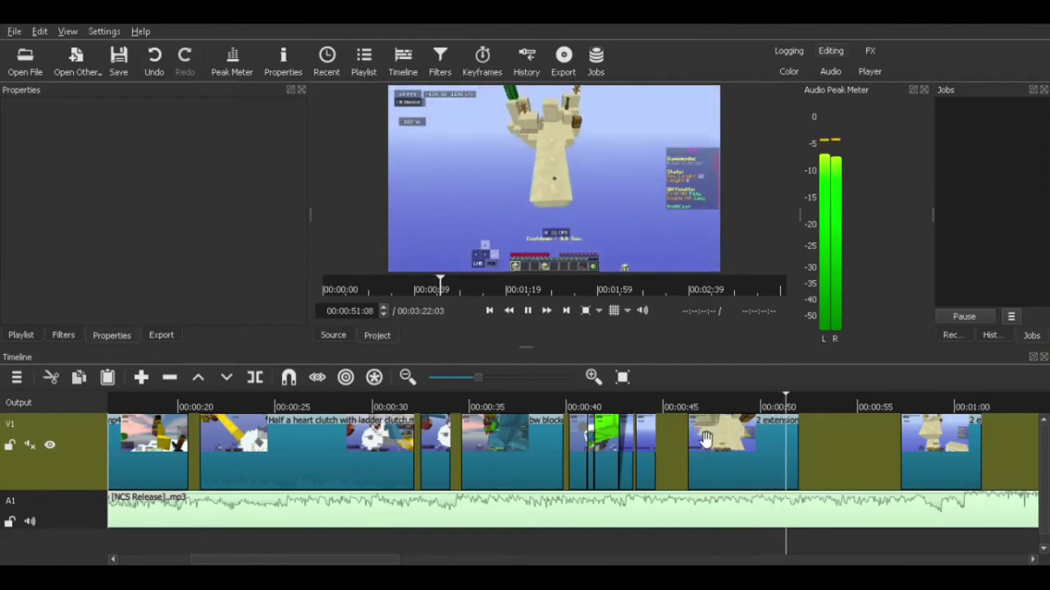
key(space)
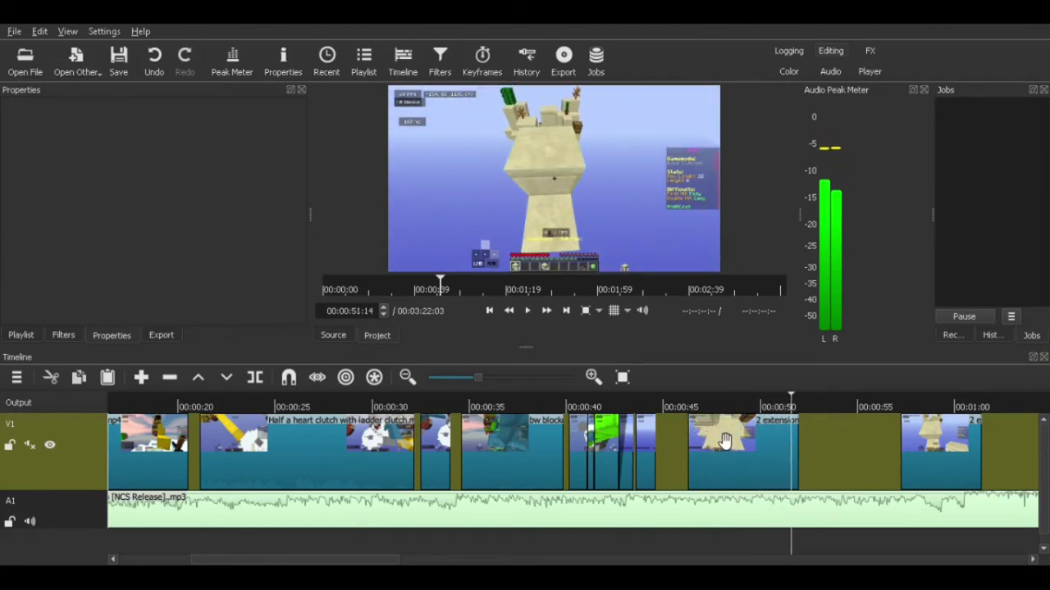
drag(724, 440, 701, 441)
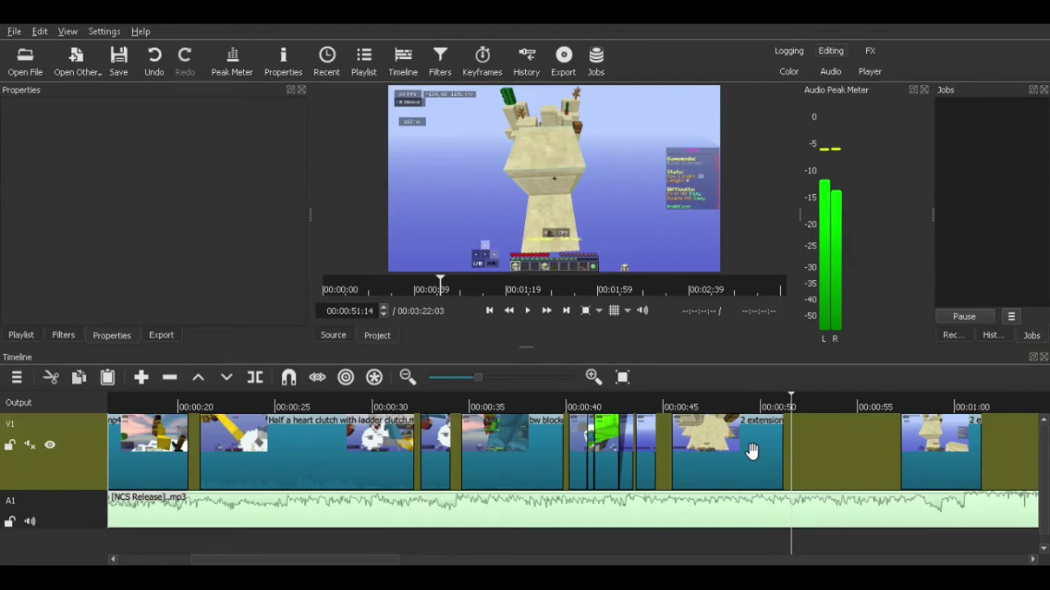
Delete the first piece of 2 extension clutches.mp4 from the video track.
click(783, 452)
key(Delete)
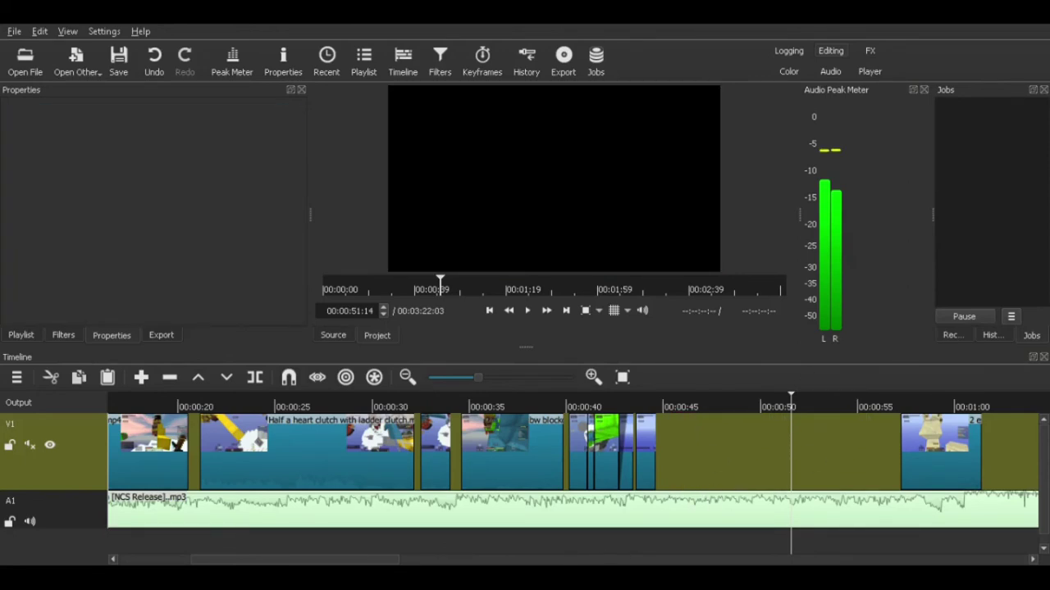
Place Ranked sw void kill dub.mp4 in the gap before the 2 extension clutches.mp4 piece and shift it 7 frames later.
key(ctrl+z)
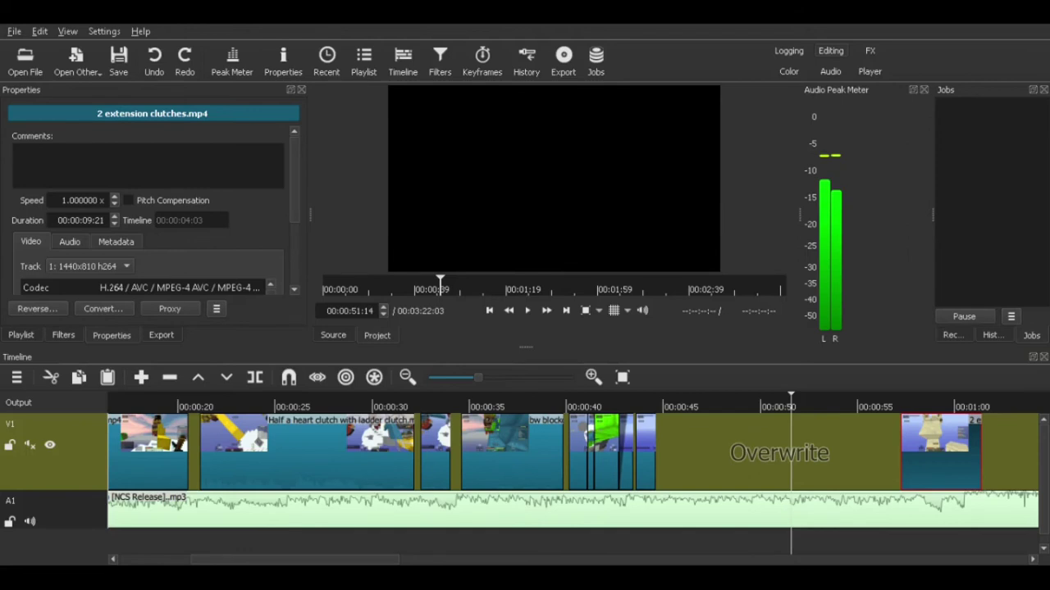
key(ctrl+y)
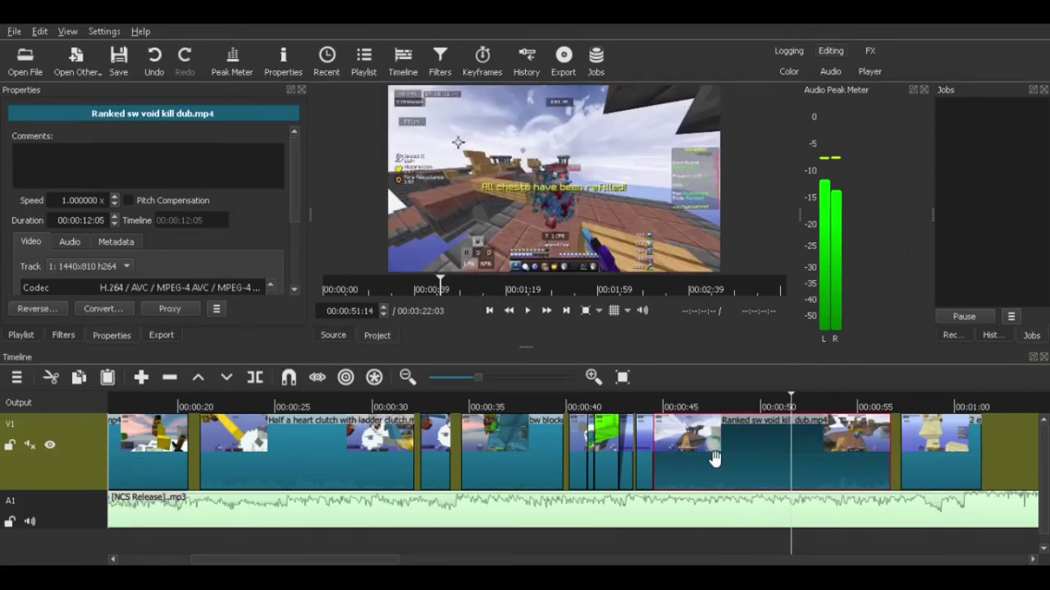
drag(714, 459, 728, 457)
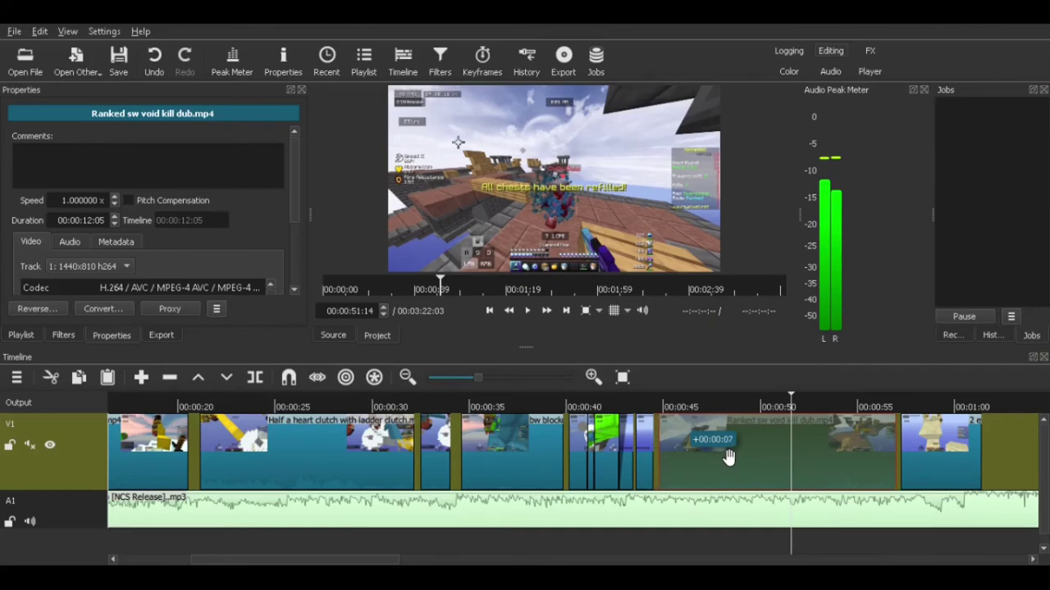
drag(729, 457, 730, 457)
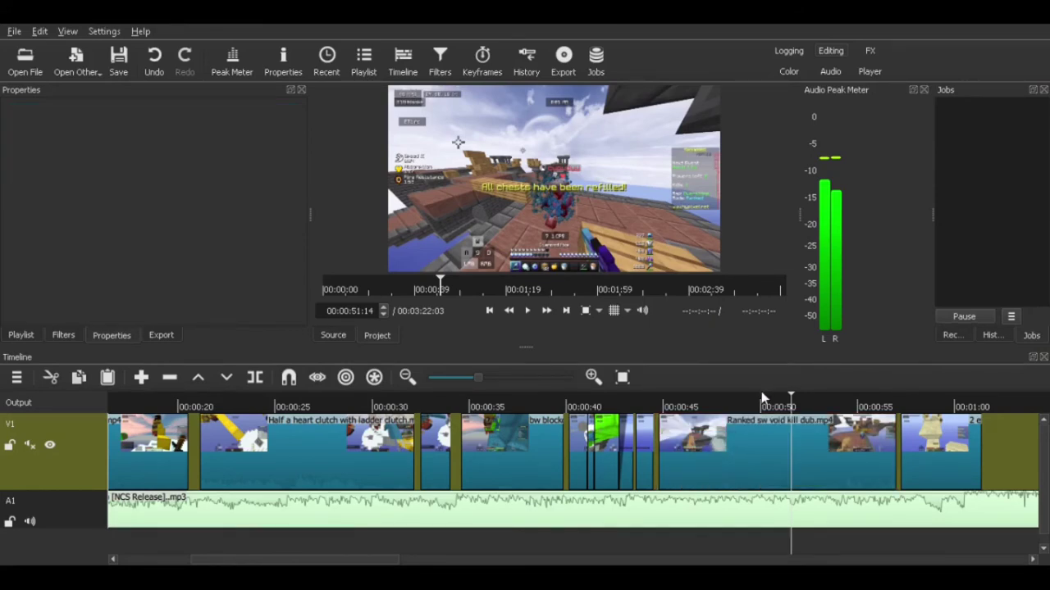
Play the end of the Ranked clip with the song, and move the 2 extension clutches.mp4 piece and Ranked sw void kill dub.mp4 slightly later.
click(743, 405)
key(space)
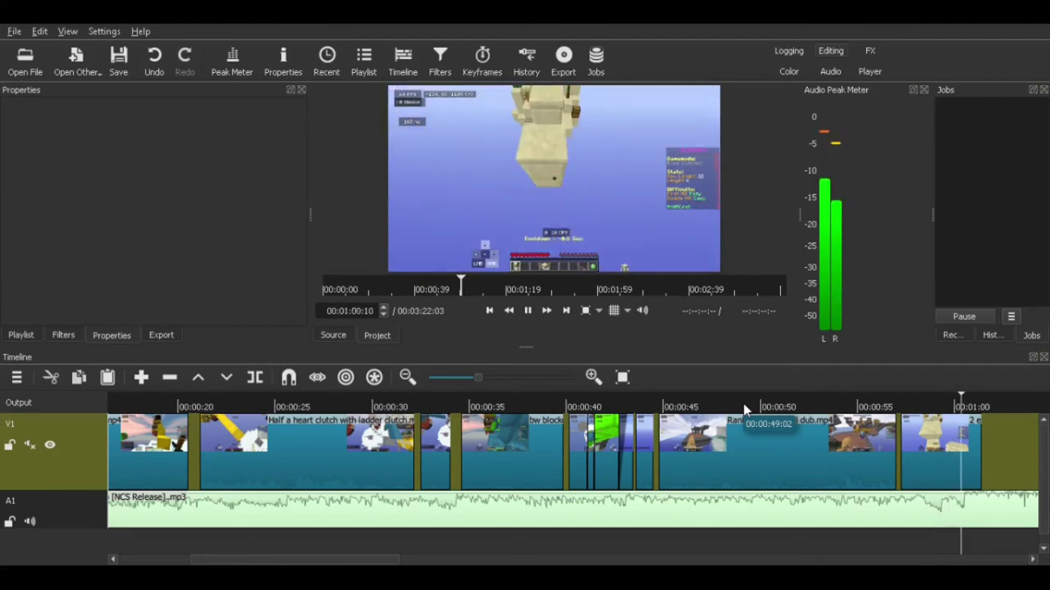
key(space)
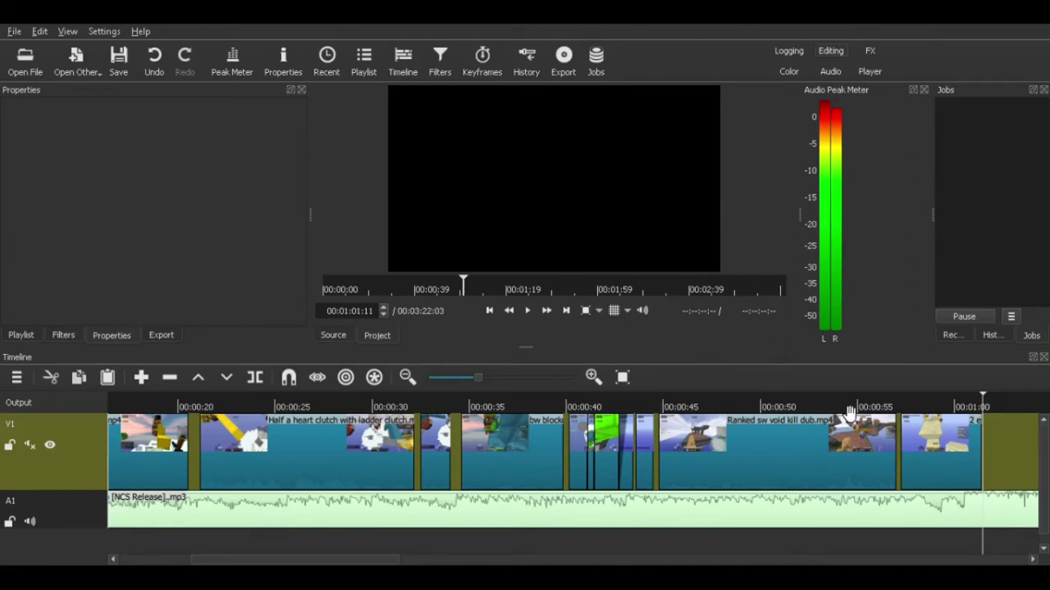
drag(938, 426, 953, 426)
drag(779, 424, 792, 425)
Play the two clips, step to the clutch frame at 00:01:00:25, and move the 2 extension clutches.mp4 piece about 0.5 seconds earlier.
key(space)
click(663, 406)
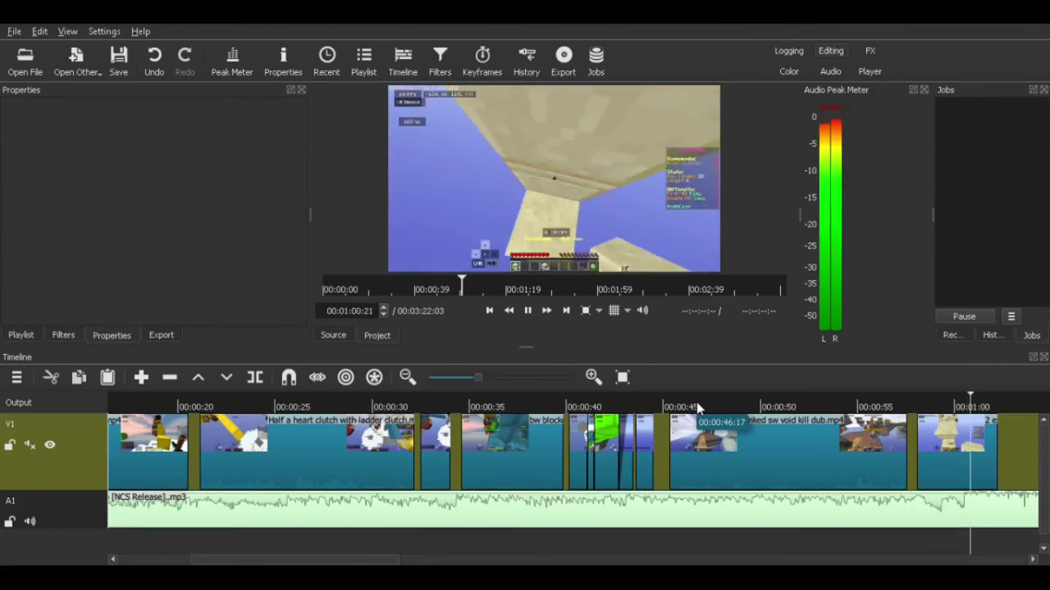
key(space)
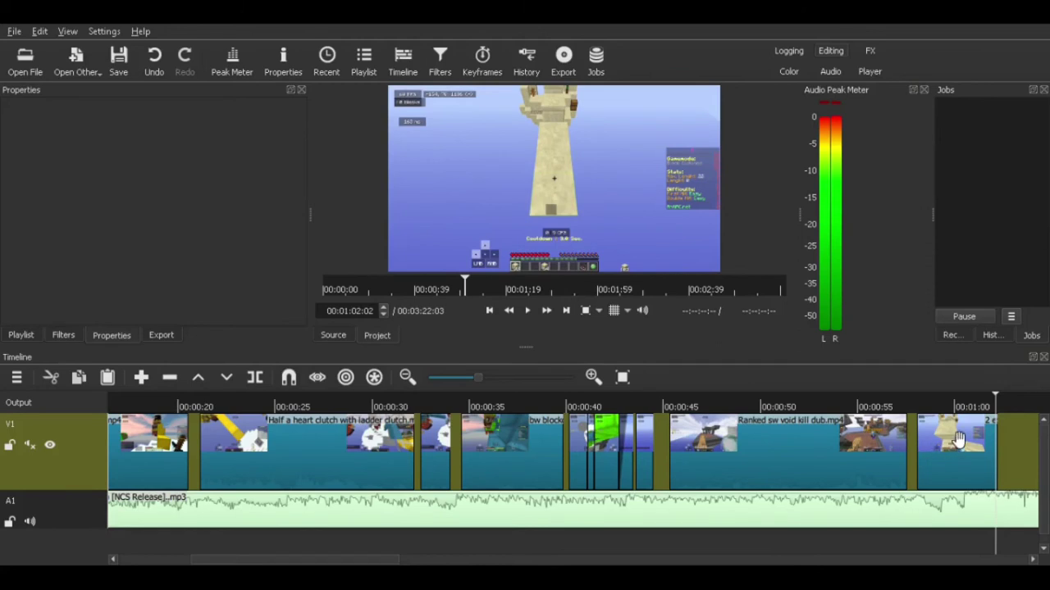
click(967, 407)
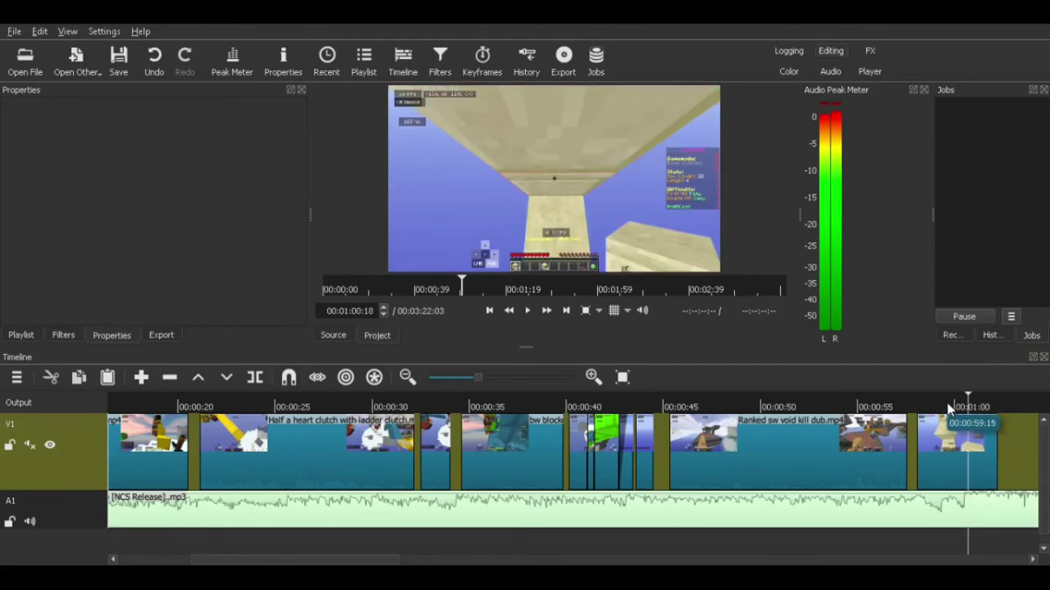
key(Right)
key(Right)
key(Right)
key(Right)
key(Right)
key(Right)
key(Right)
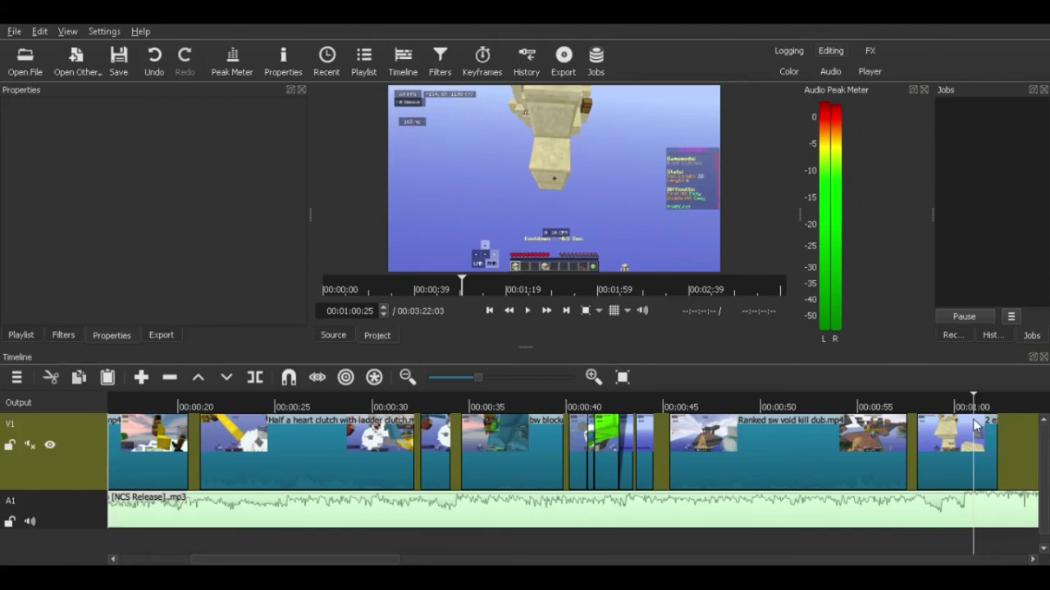
drag(975, 425, 957, 422)
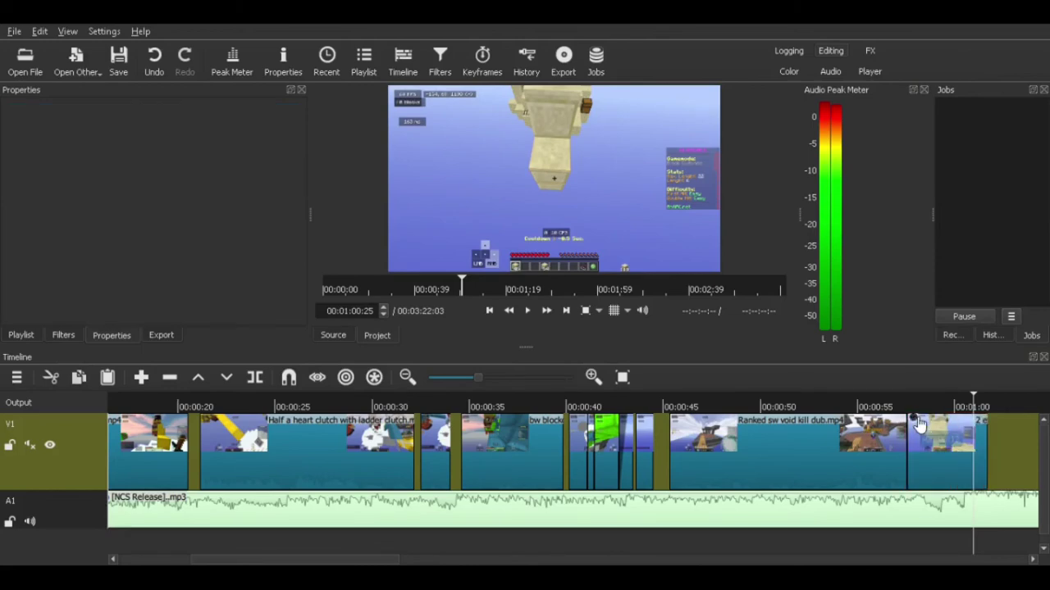
Fade in the start of the 2 extension clutches.mp4 piece and play it with the song.
click(896, 406)
key(space)
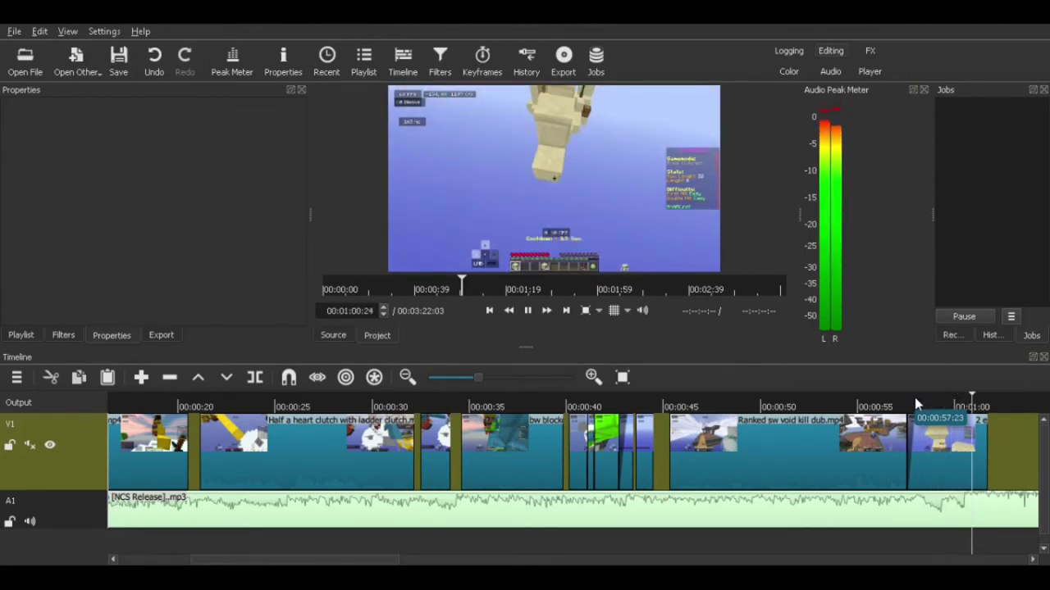
key(space)
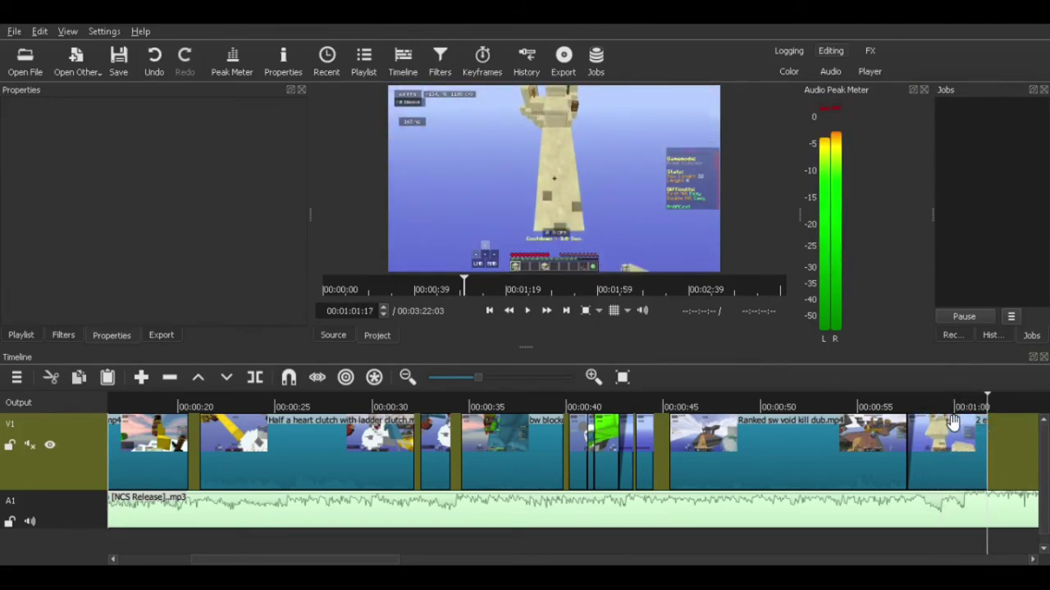
Move Ranked sw void kill dub.mp4 about 0.5 seconds earlier and nudge the 2 extension clutches.mp4 piece slightly later.
drag(957, 428, 988, 439)
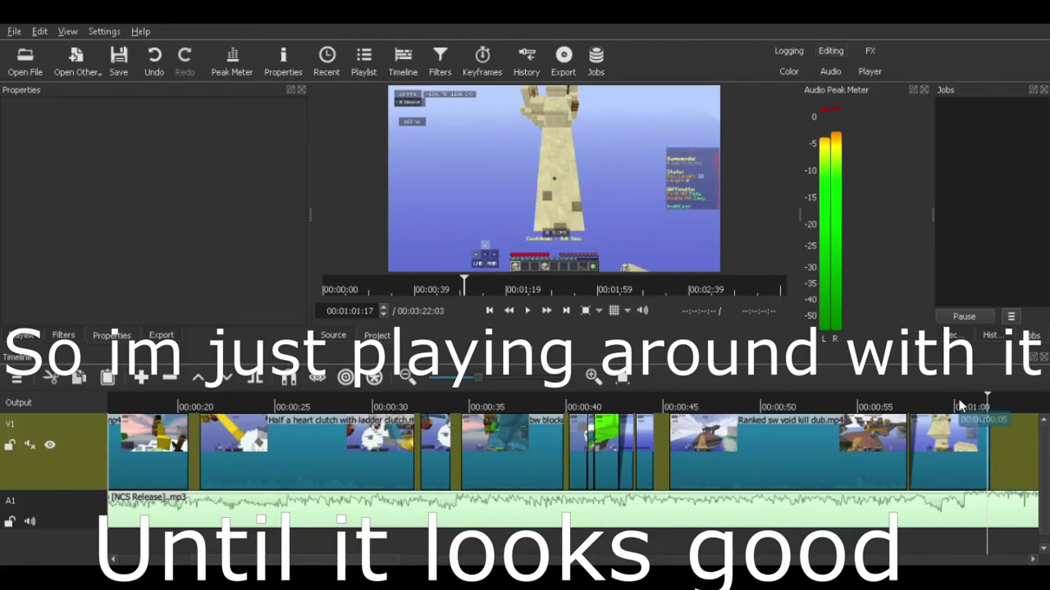
drag(766, 445, 743, 445)
click(930, 448)
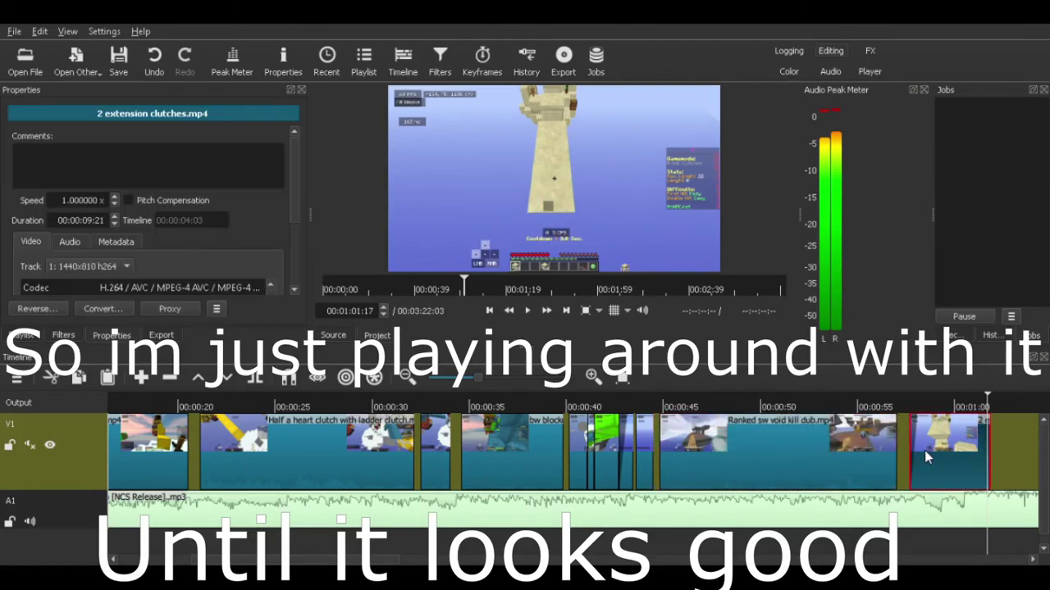
Move the 2 extension clutches.mp4 piece earlier to start just after Ranked sw void kill dub.mp4, and play it with the song.
click(890, 402)
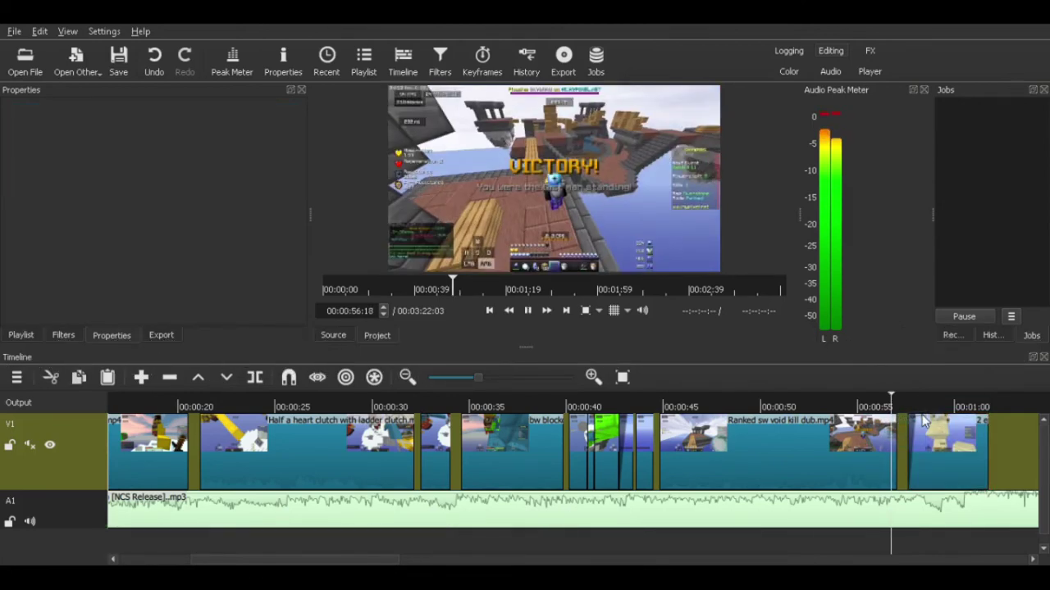
click(896, 403)
click(929, 443)
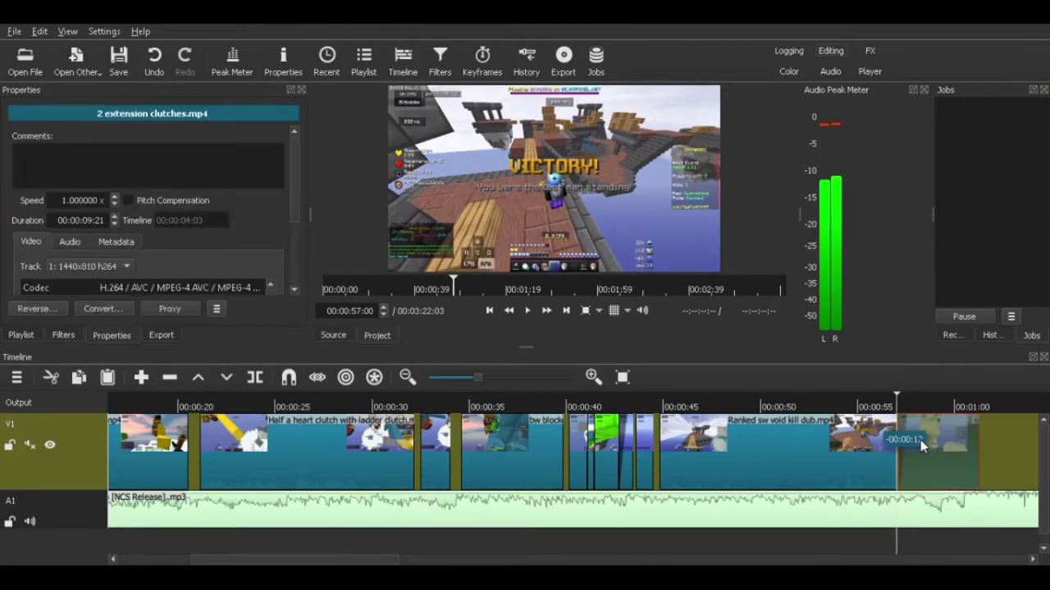
click(893, 402)
key(space)
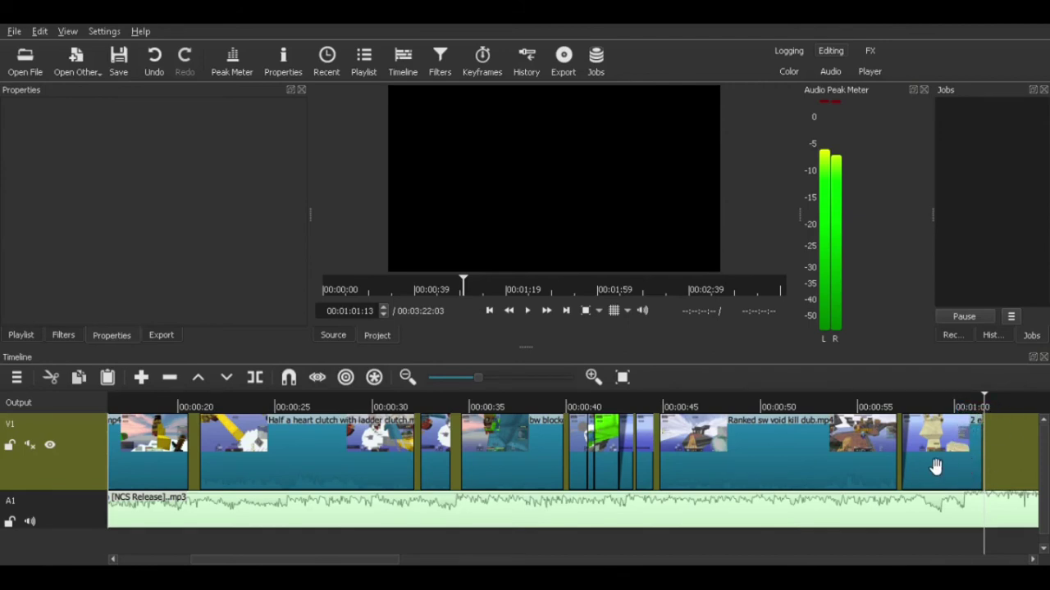
Split the 2 extension clutches.mp4 piece at 00:00:59:21, just before the clutch.
click(940, 404)
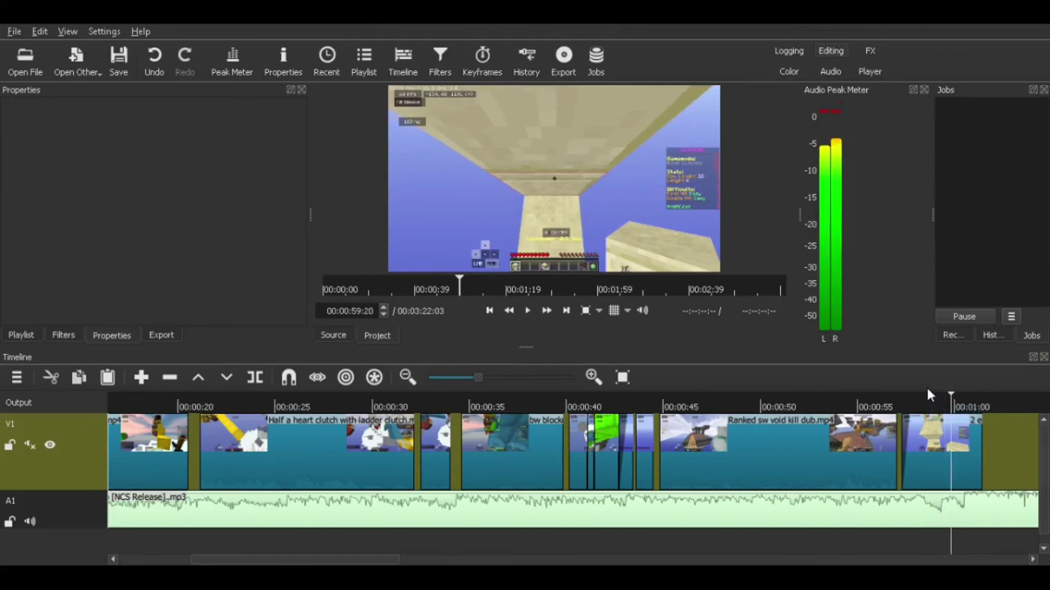
key(Left)
key(Left)
key(Left)
key(Left)
key(Left)
key(Left)
key(Left)
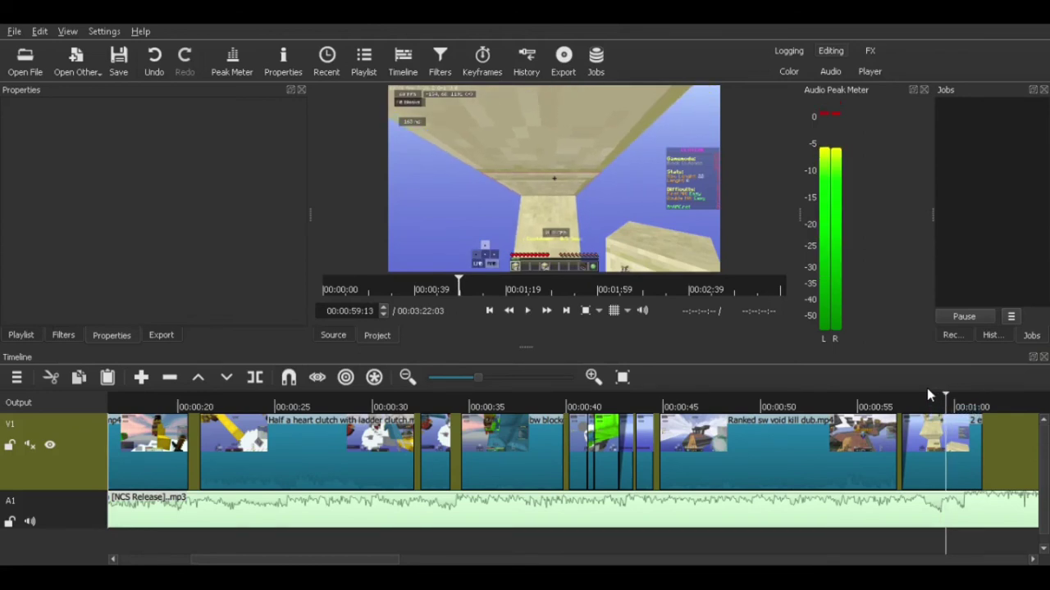
key(Right)
key(Right)
key(Right)
key(Right)
key(Right)
key(Right)
key(Right)
key(Right)
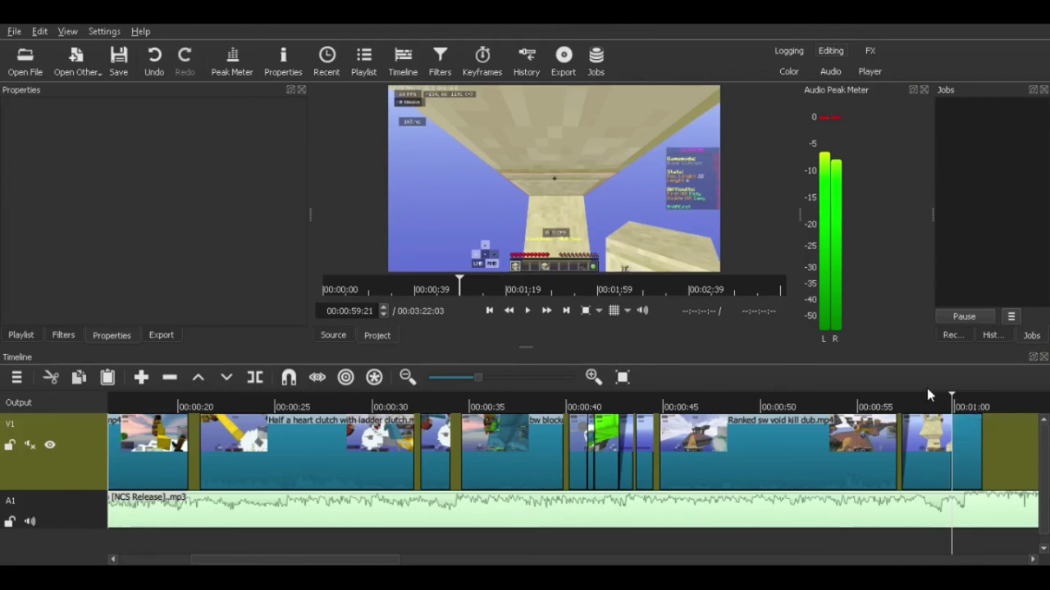
Split 2 extension clutches.mp4 again at 00:01:00:21 and move the end piece about 0.8 seconds later.
key(space)
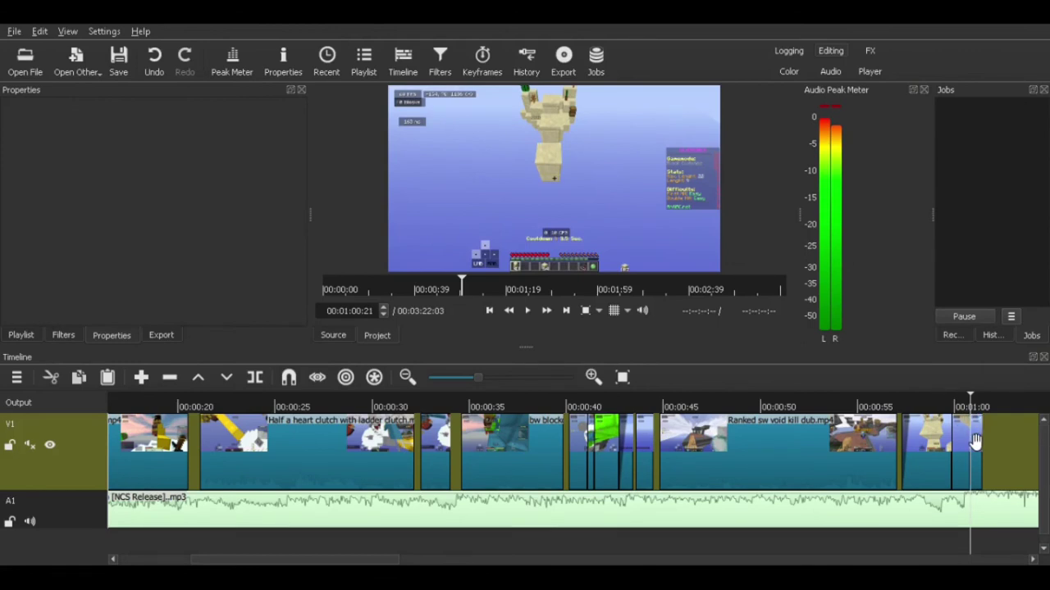
drag(976, 442, 1002, 445)
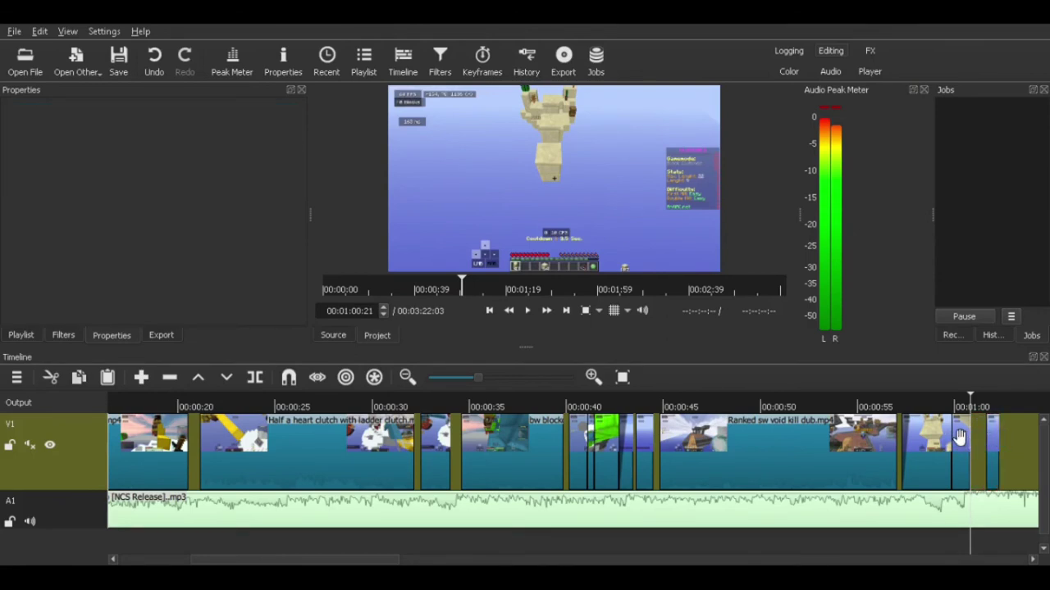
Slow the short middle piece of 2 extension clutches.mp4 to 0.7x speed.
click(961, 443)
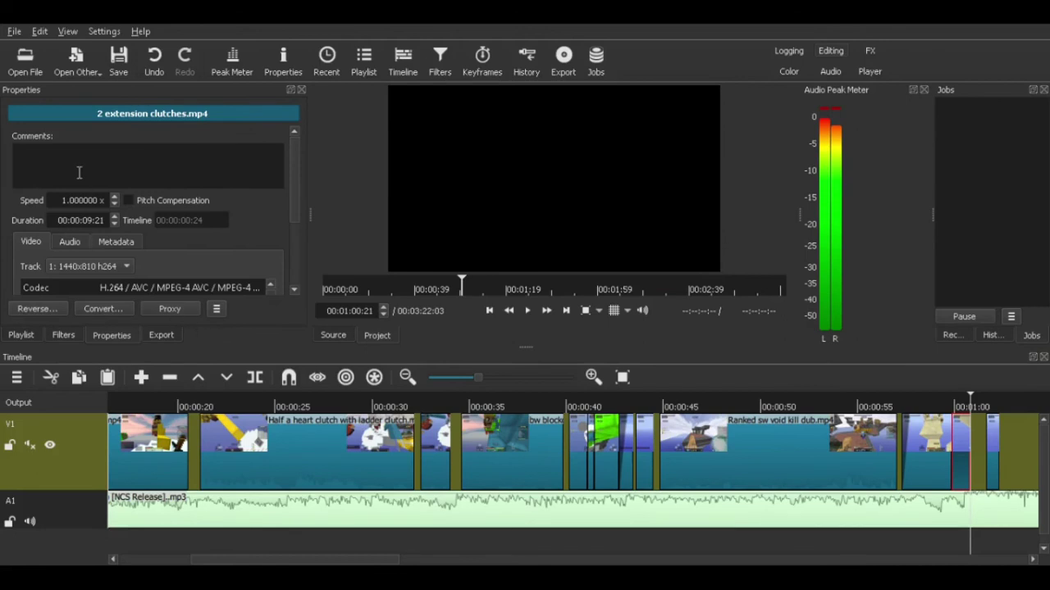
click(113, 206)
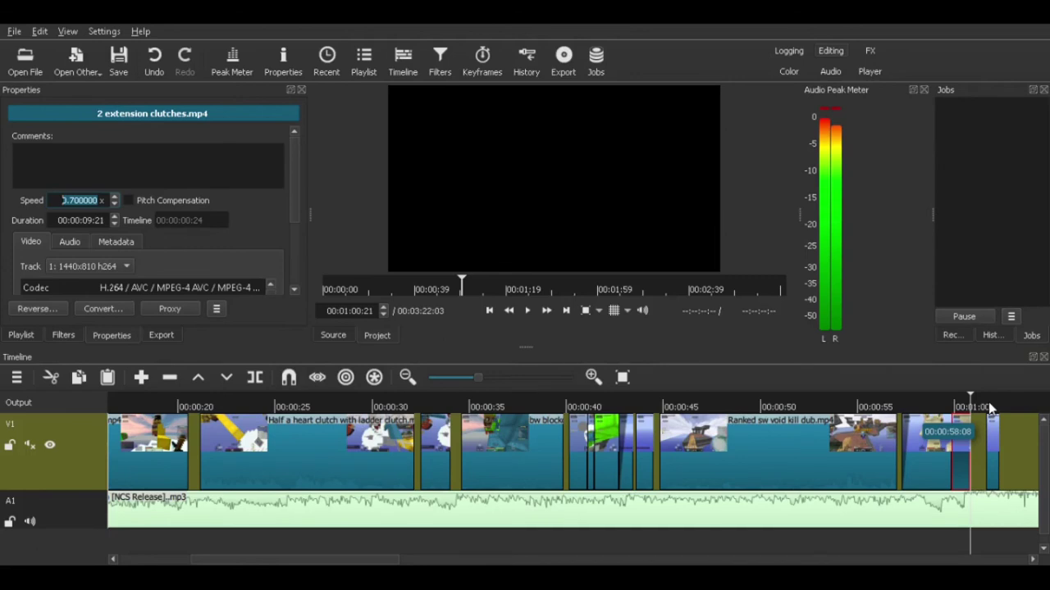
key(Return)
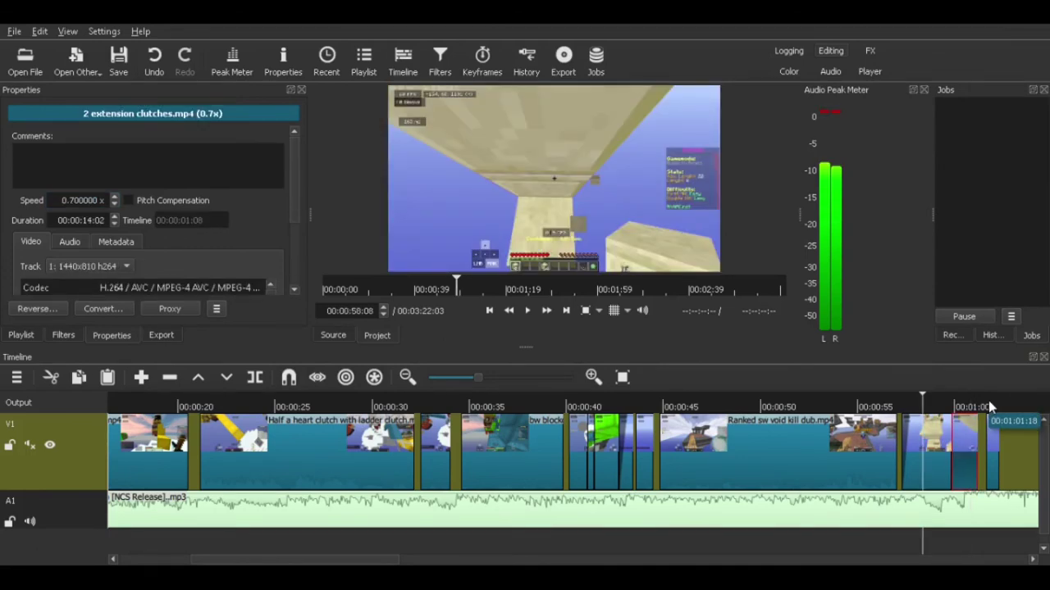
Move the end piece of 2 extension clutches.mp4 back against the slowed piece and play the sequence with the song.
click(987, 435)
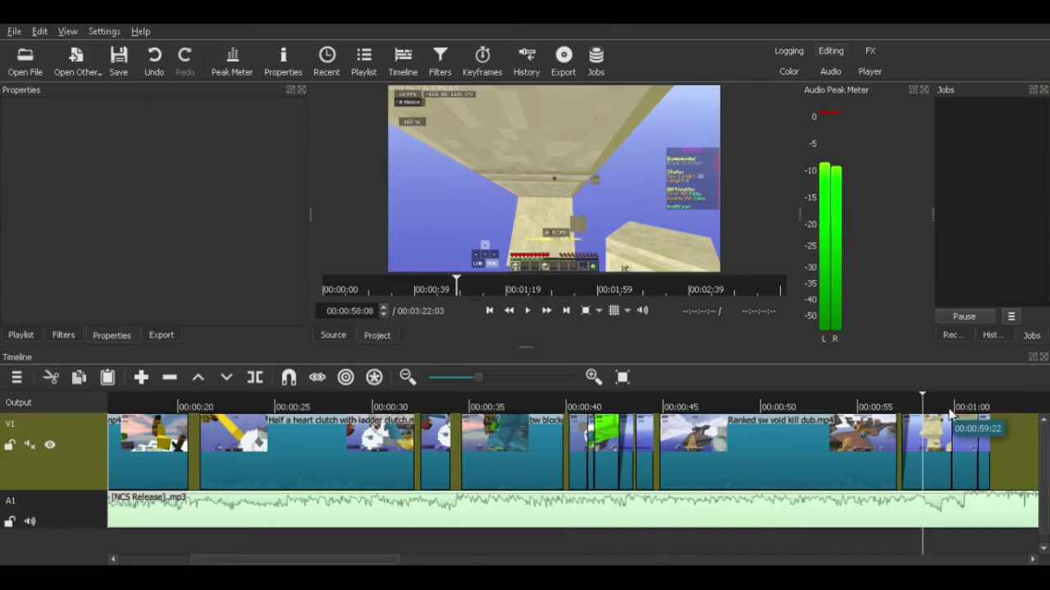
key(space)
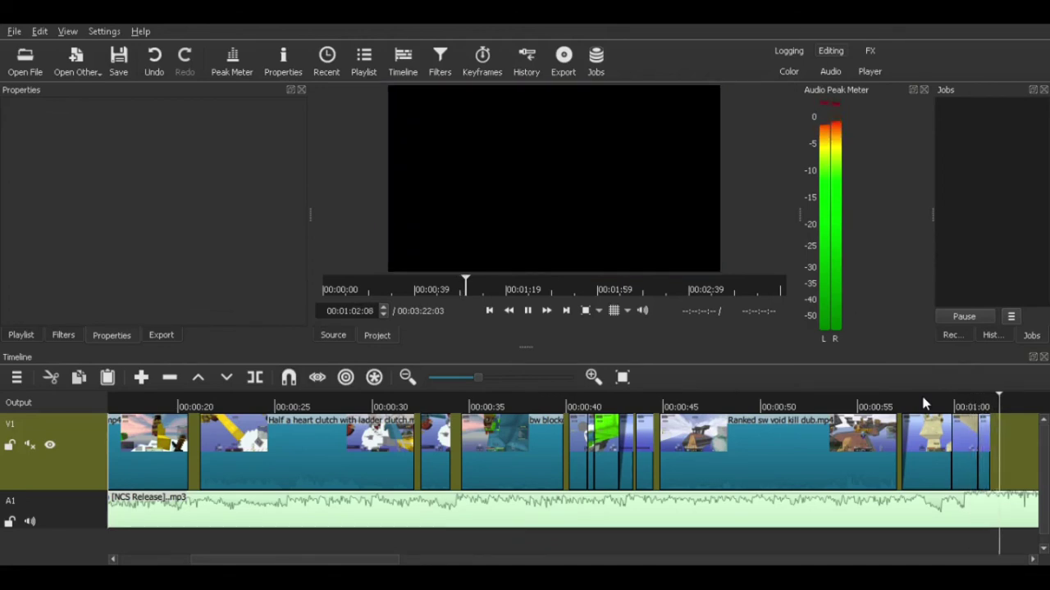
key(space)
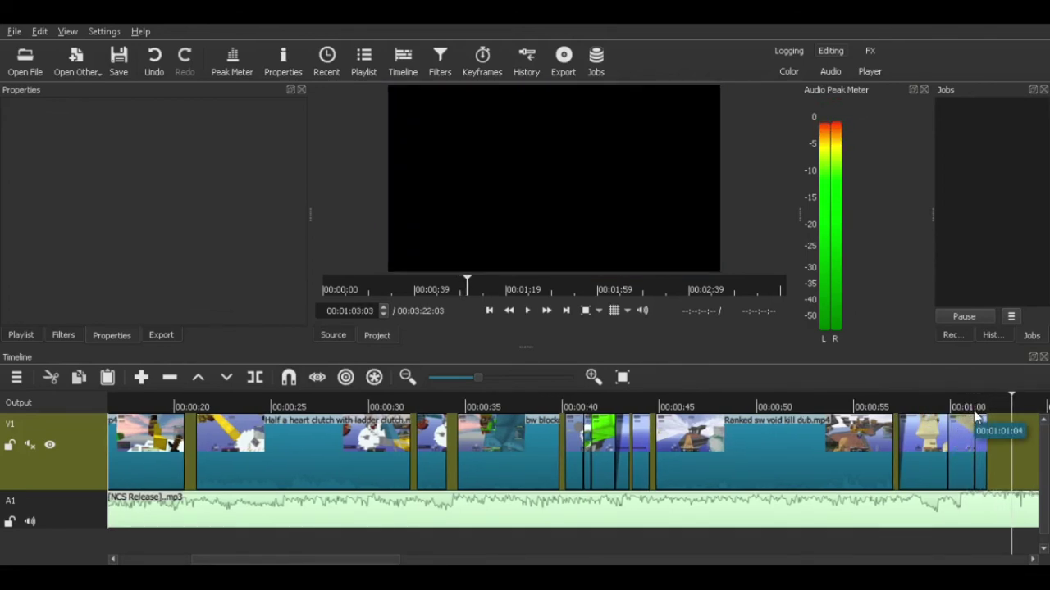